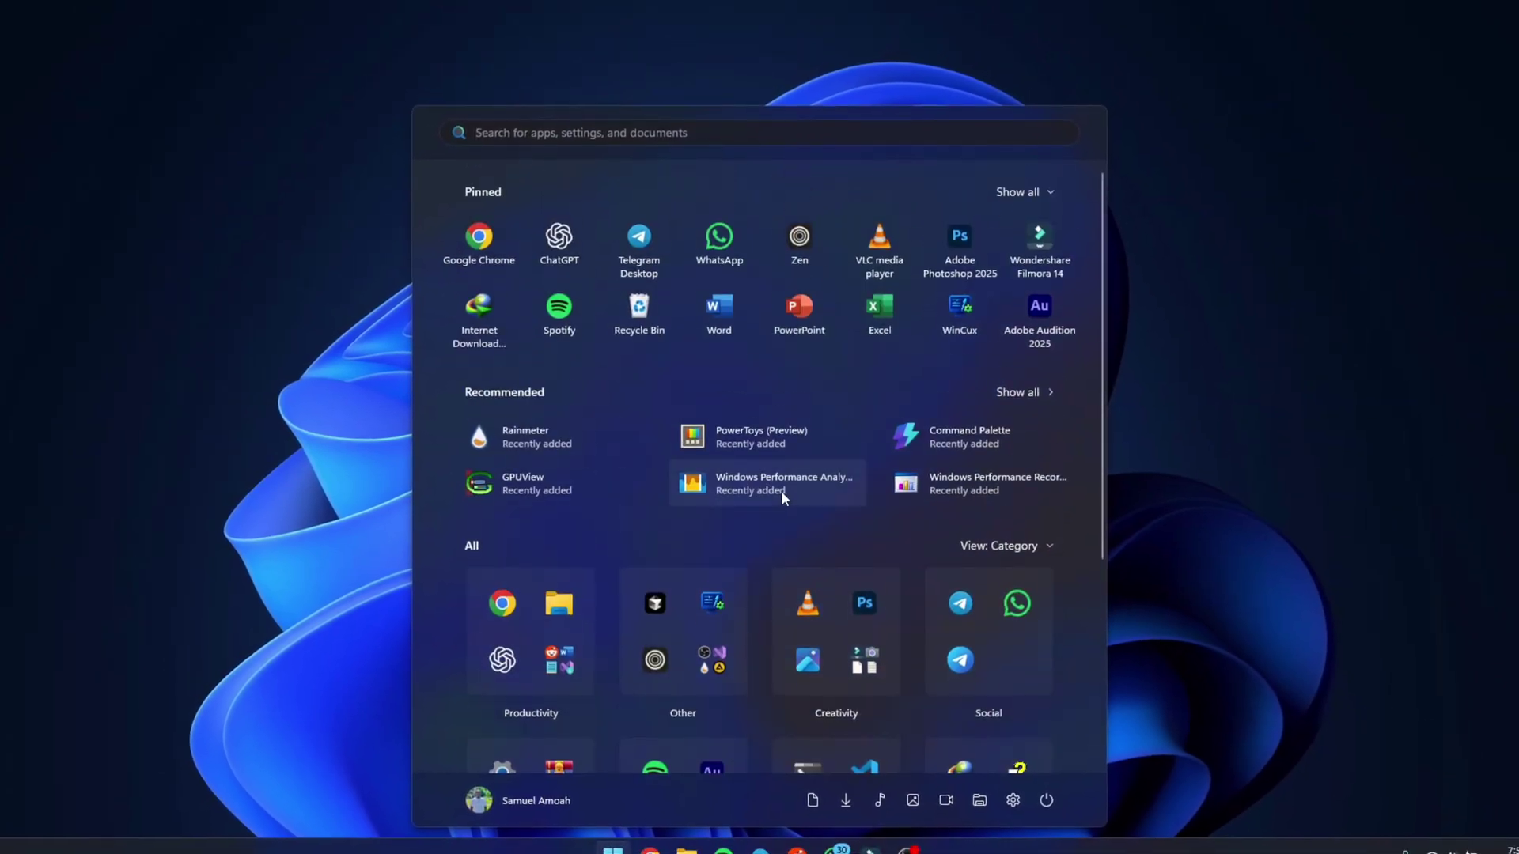
scroll(780, 494, "down", 3)
scroll(780, 508, "up", 3)
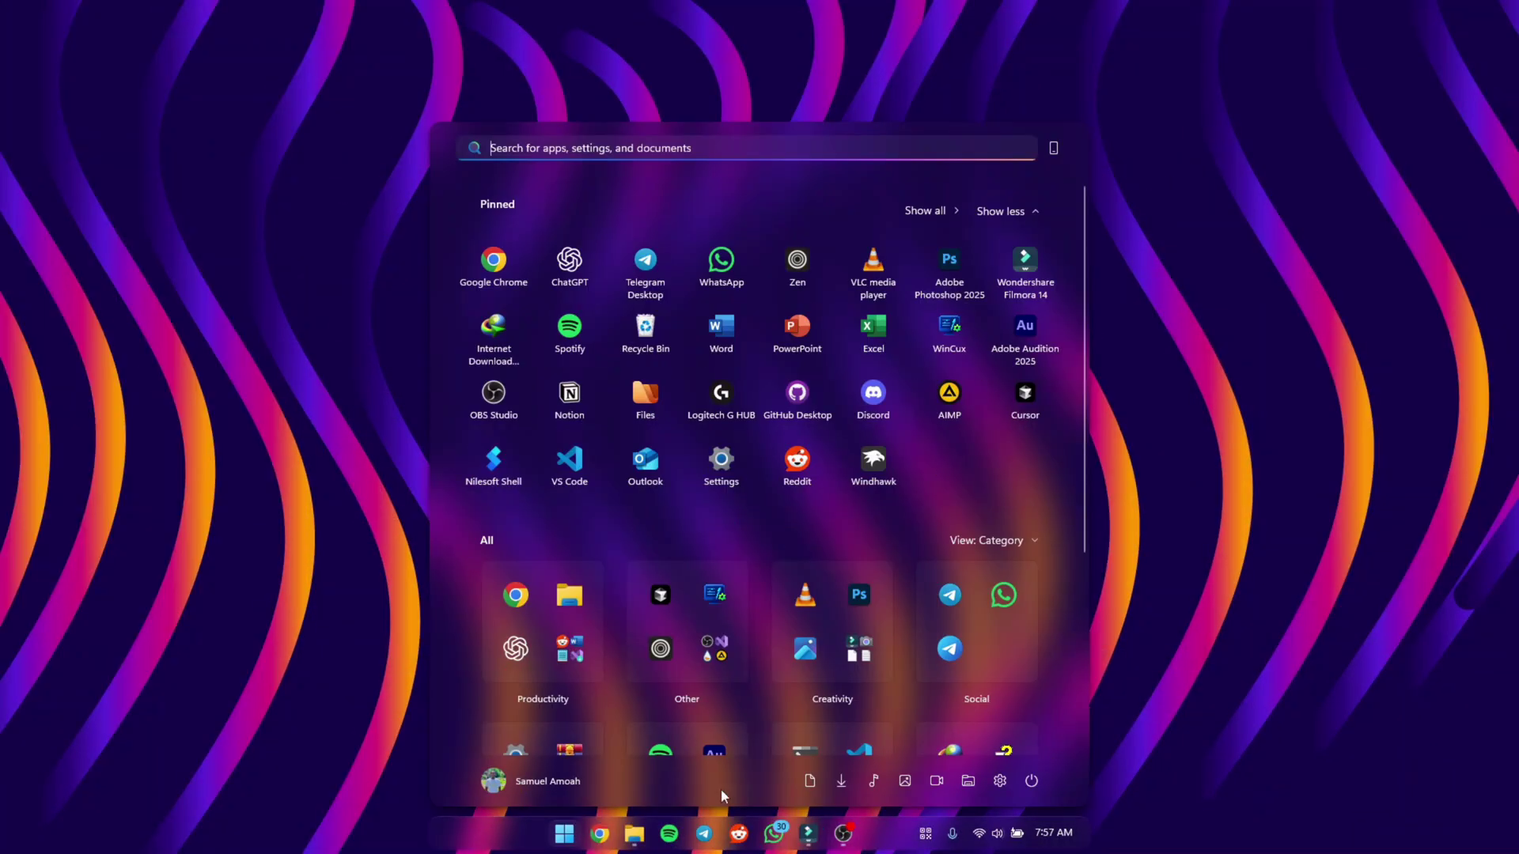
Step: Collapse the Start menu to fewer pinned apps and close it
scroll(876, 396, "down", 3)
scroll(876, 396, "up", 3)
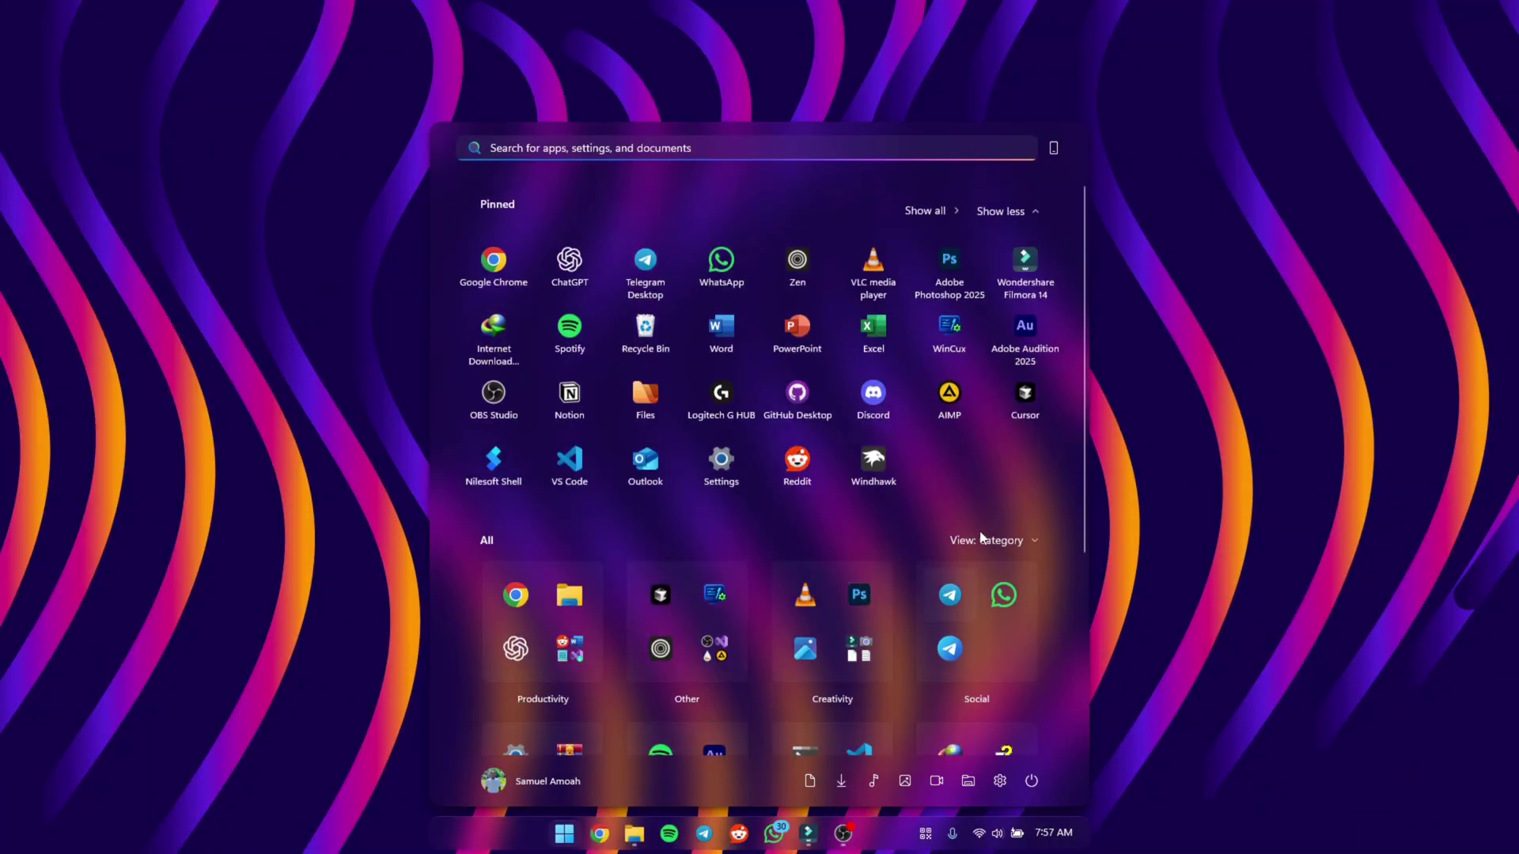
left_click(1002, 210)
key("super")
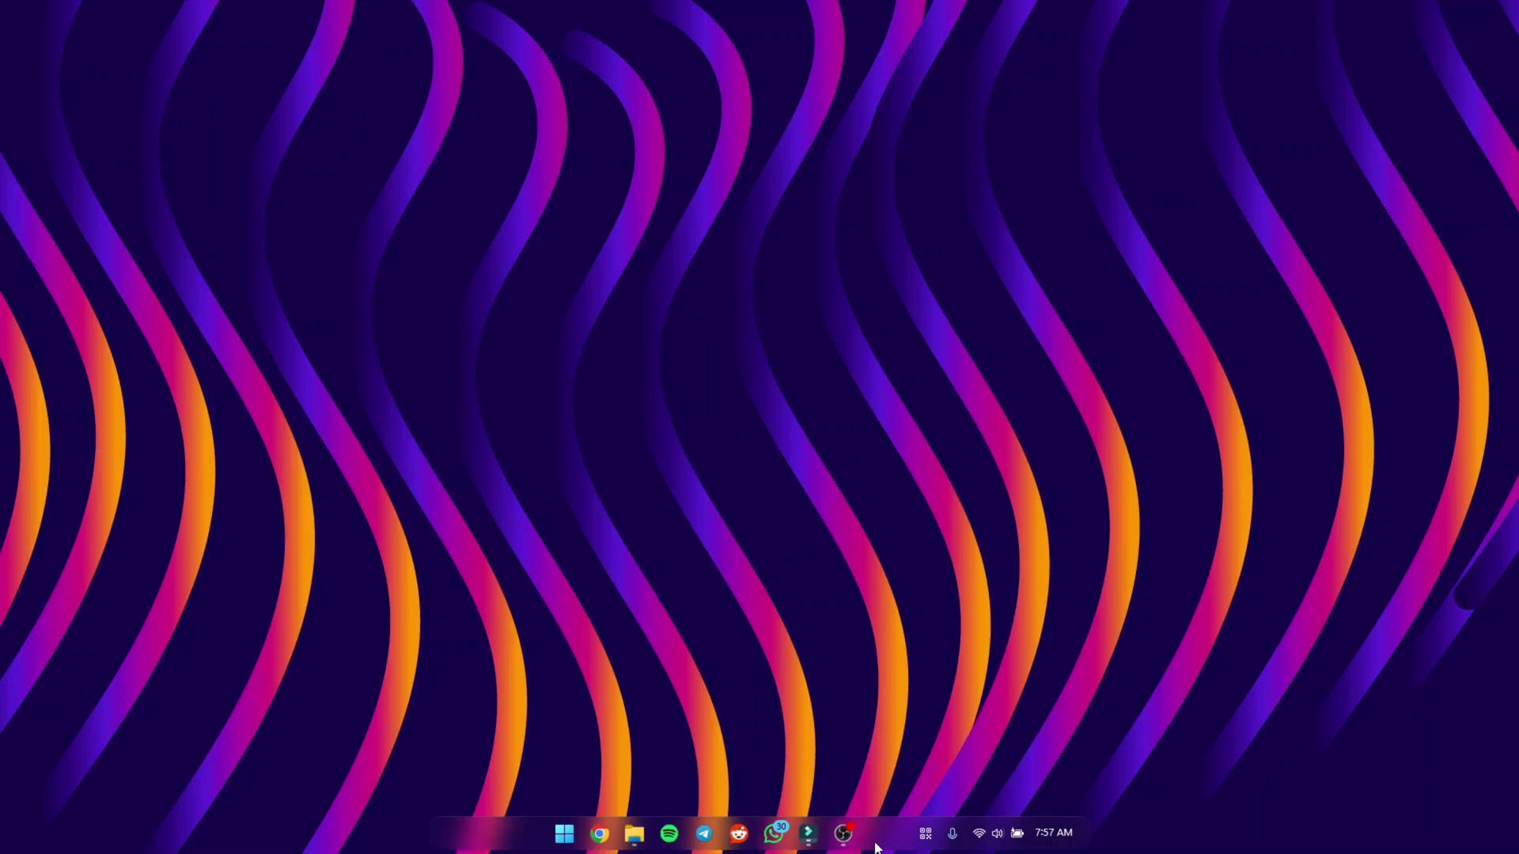
Step: Look at the hidden tray icons, Quick Settings and the Notification Center from the tray
left_click(924, 833)
left_click(995, 837)
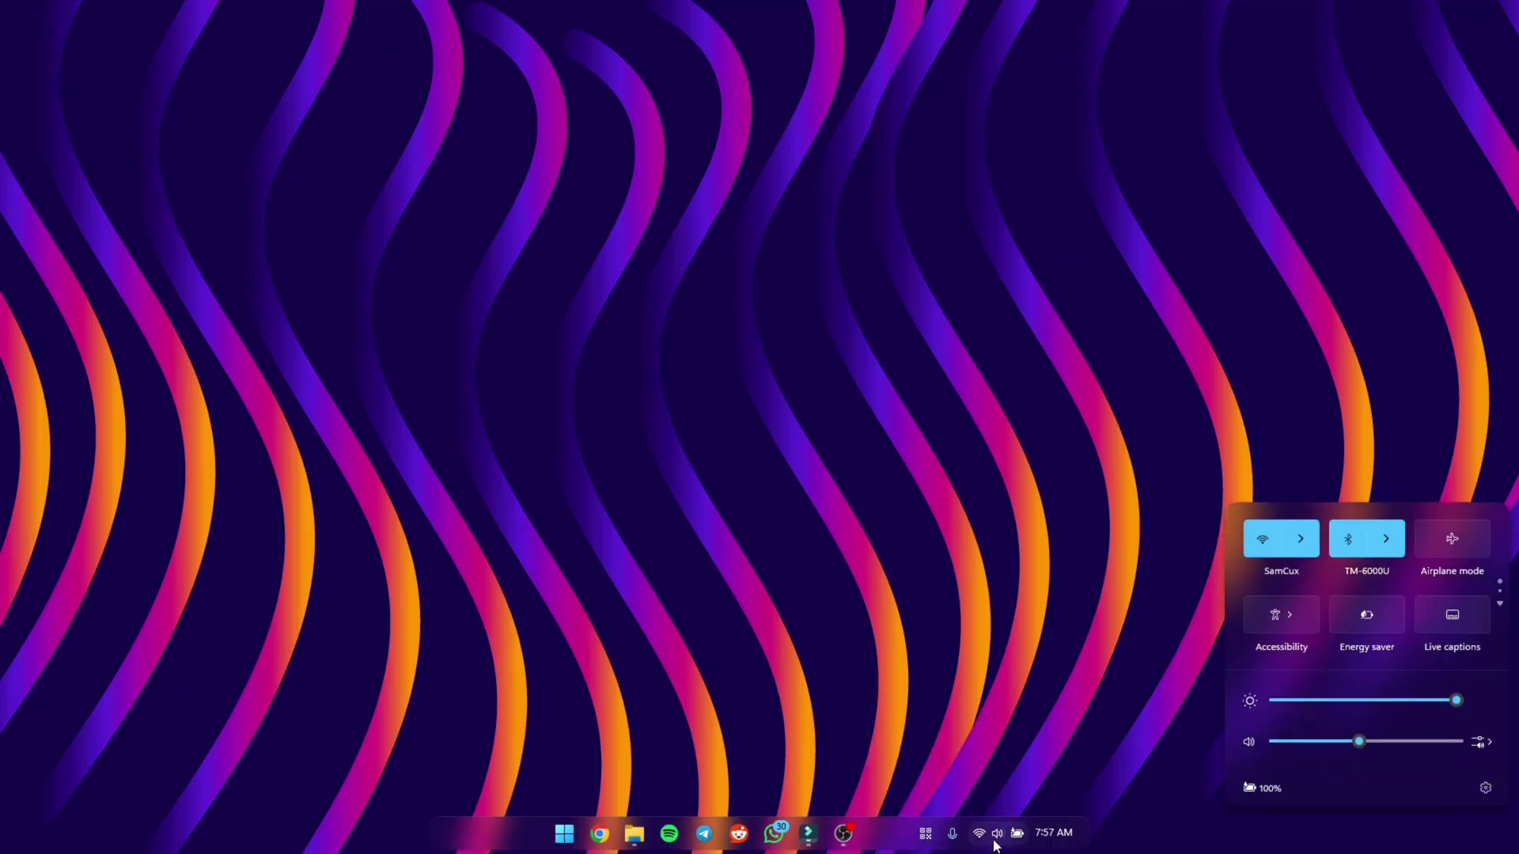
scroll(1362, 611, "down", 1)
scroll(1362, 611, "up", 1)
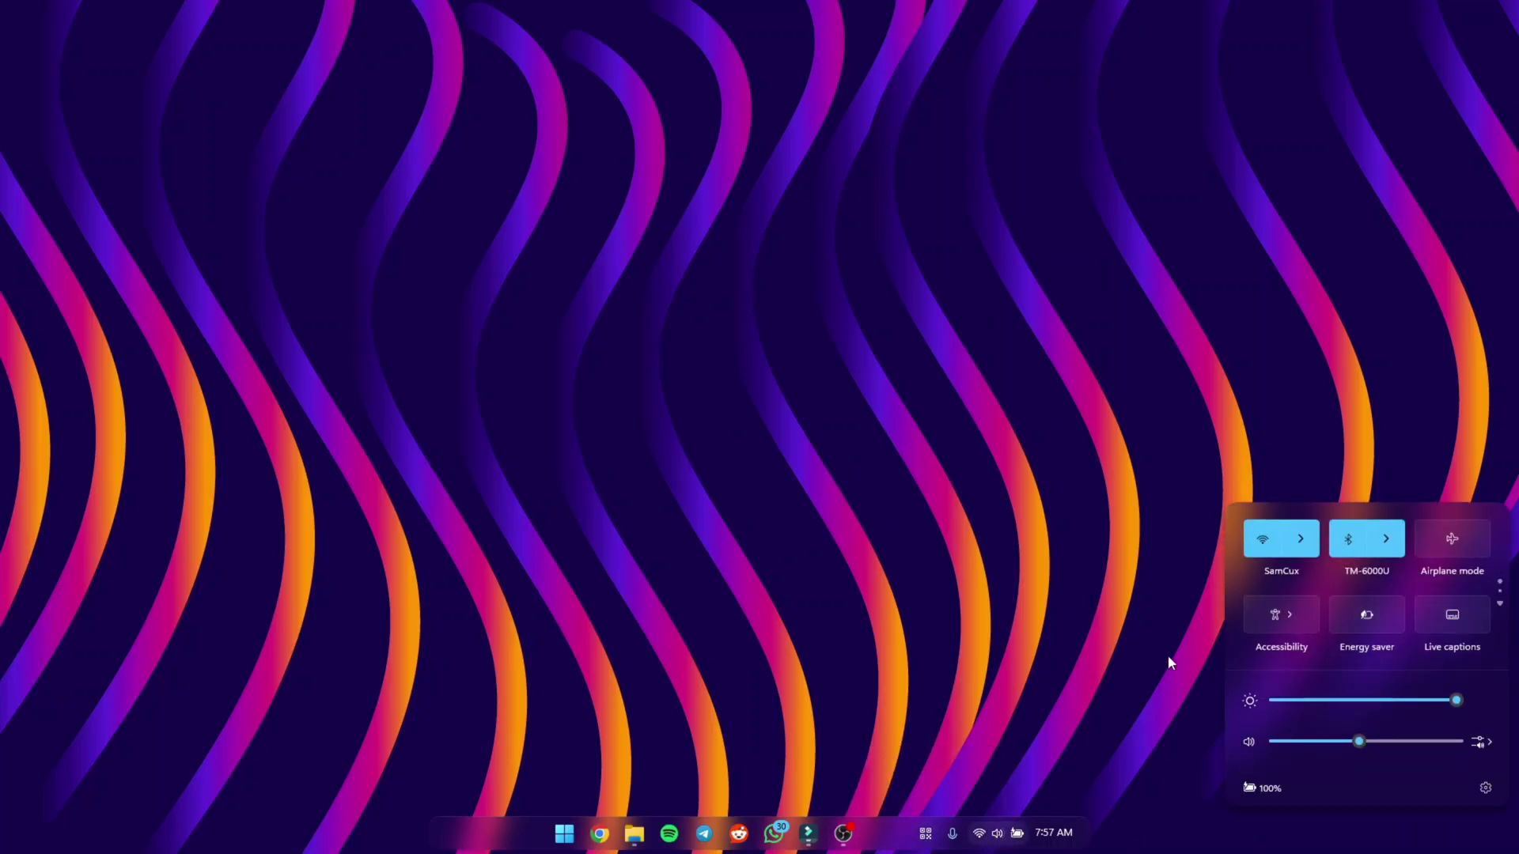
left_click(1078, 810)
left_click(1052, 832)
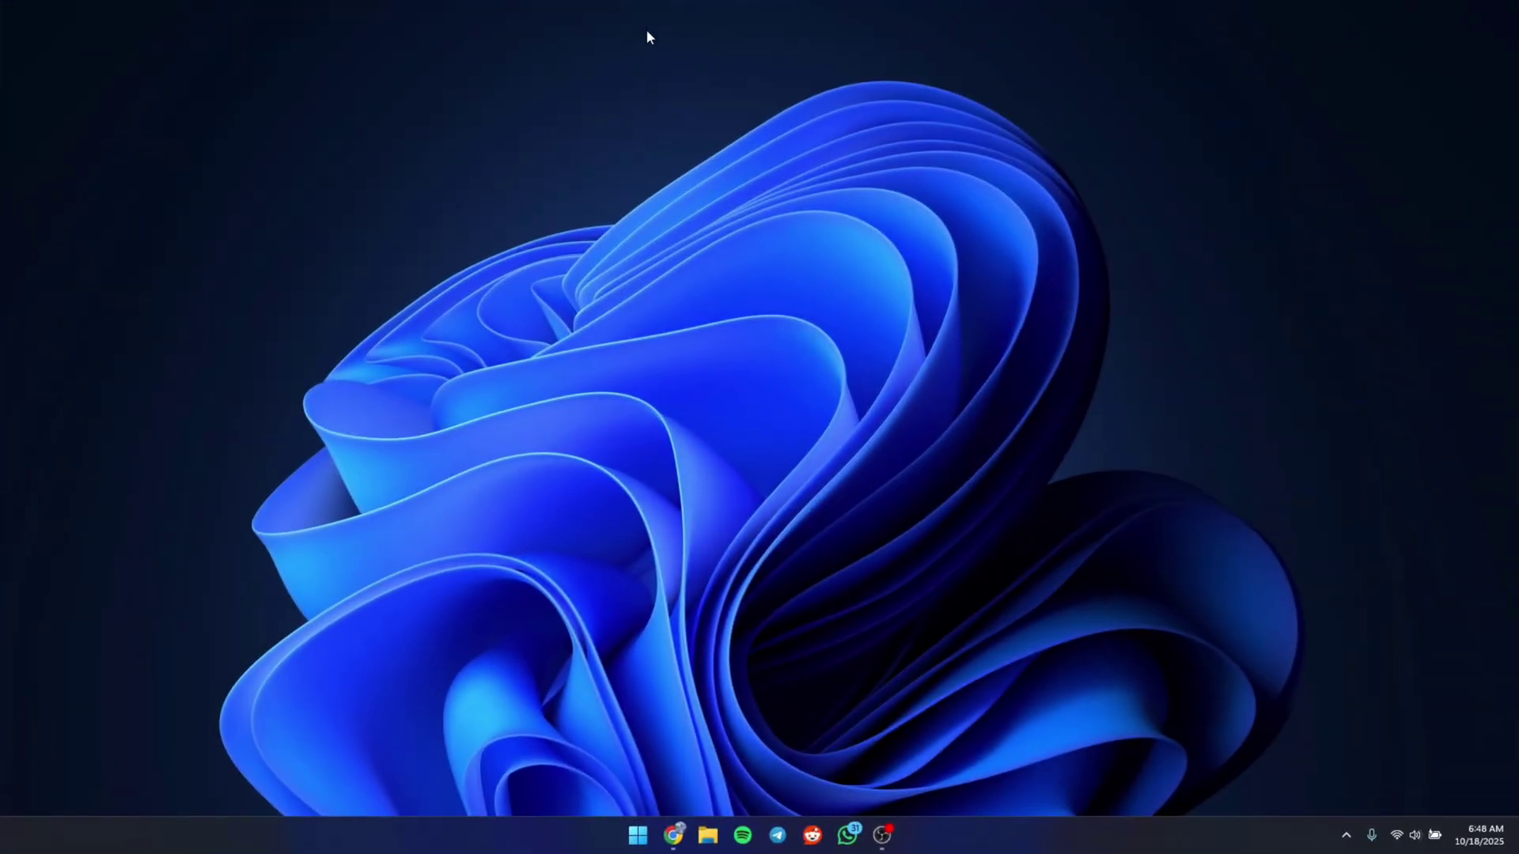
Step: In WinCux Downloads, set the purple wave image as wallpaper and close WinCux
left_click(639, 843)
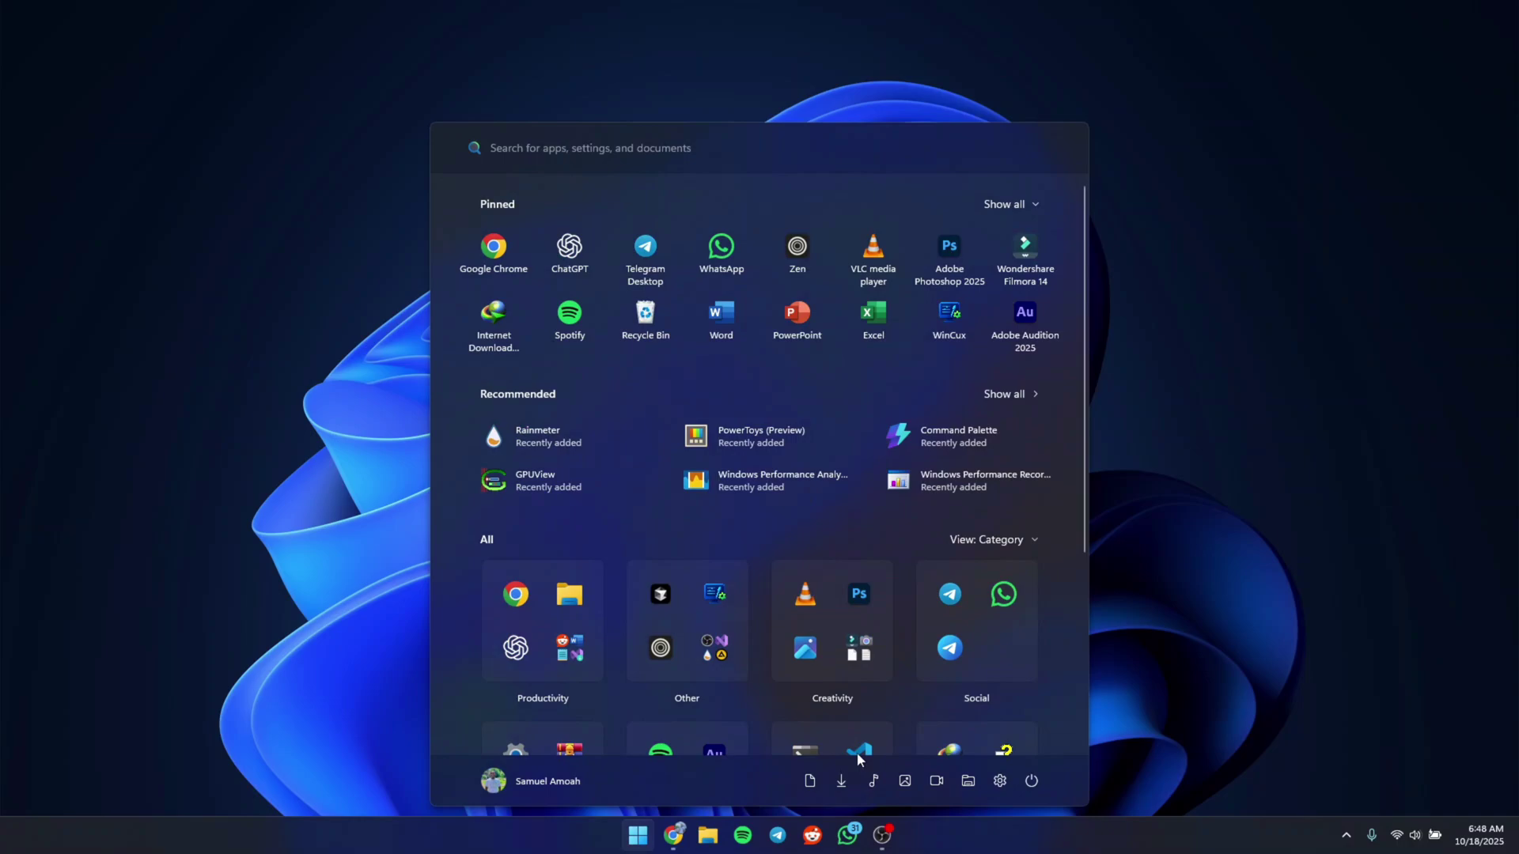
left_click(965, 329)
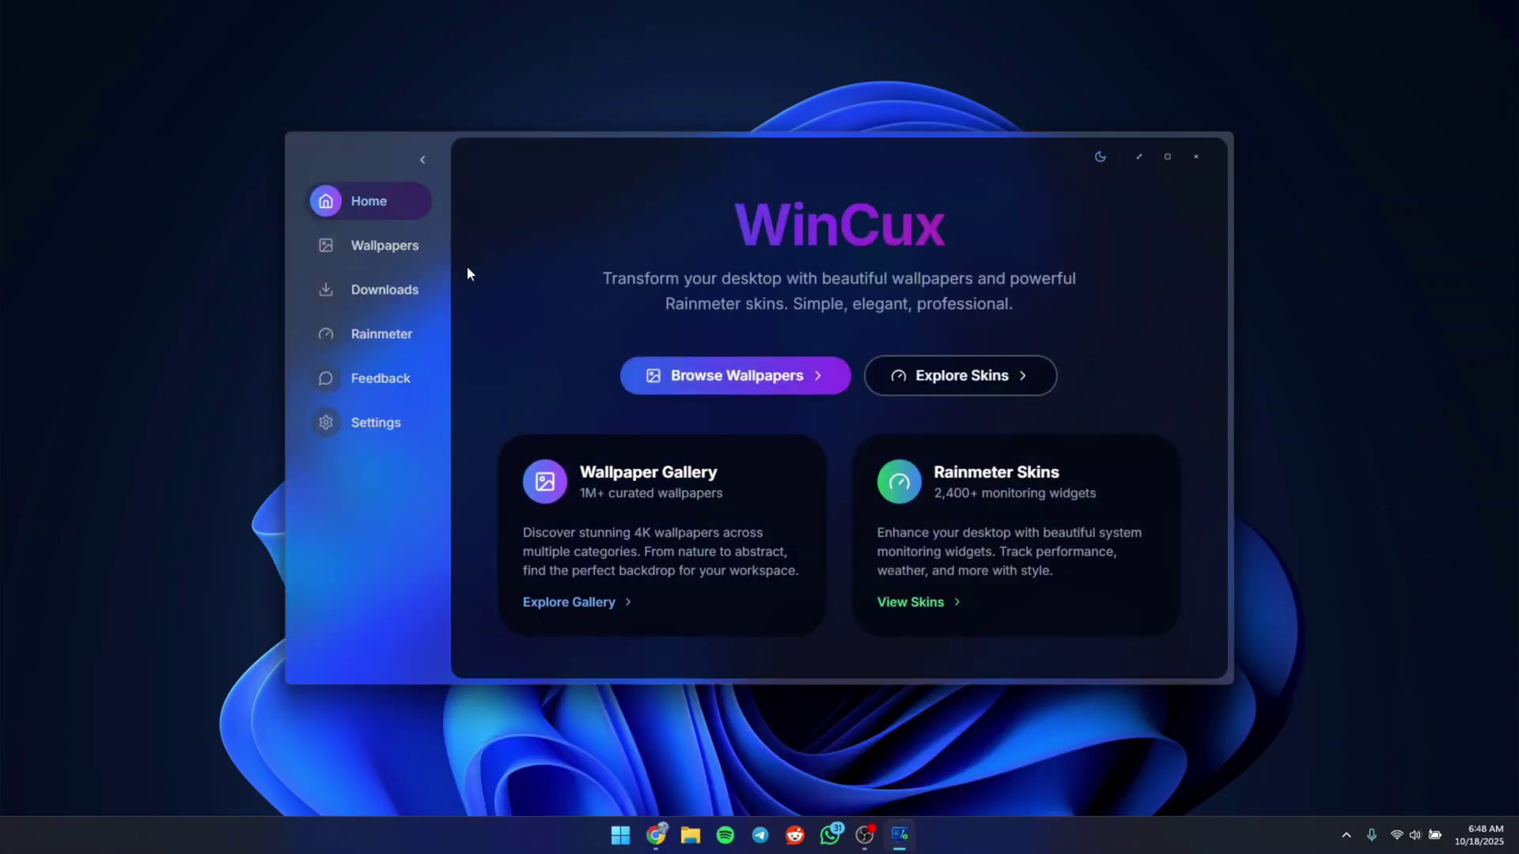
left_click(394, 289)
left_click(567, 434)
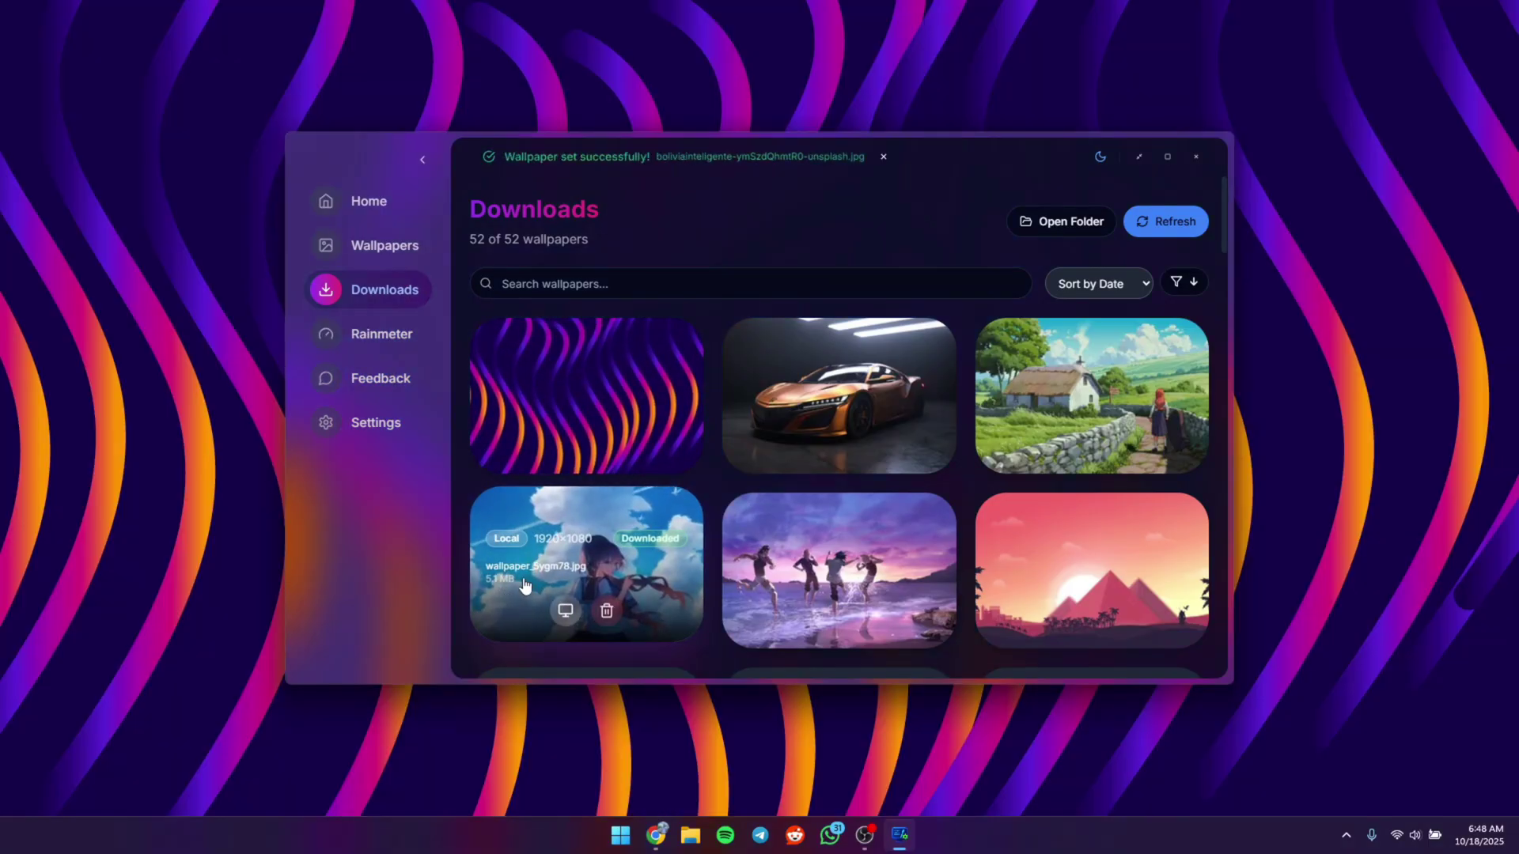
left_click(1194, 162)
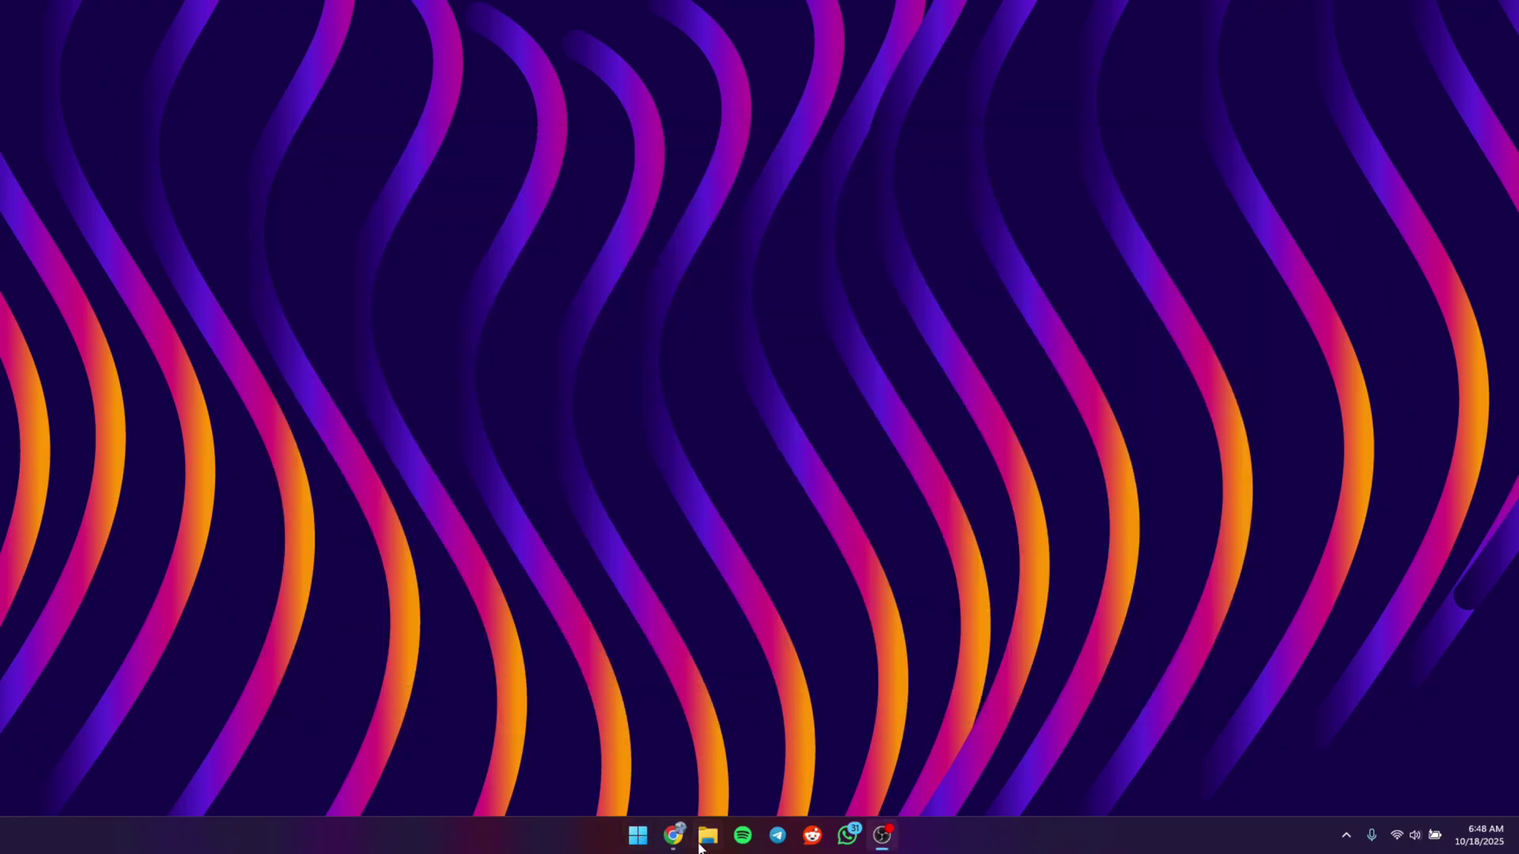
Step: Show windhawk.net in Chrome, then launch Windhawk by searching 'wind' in Start
left_click(674, 836)
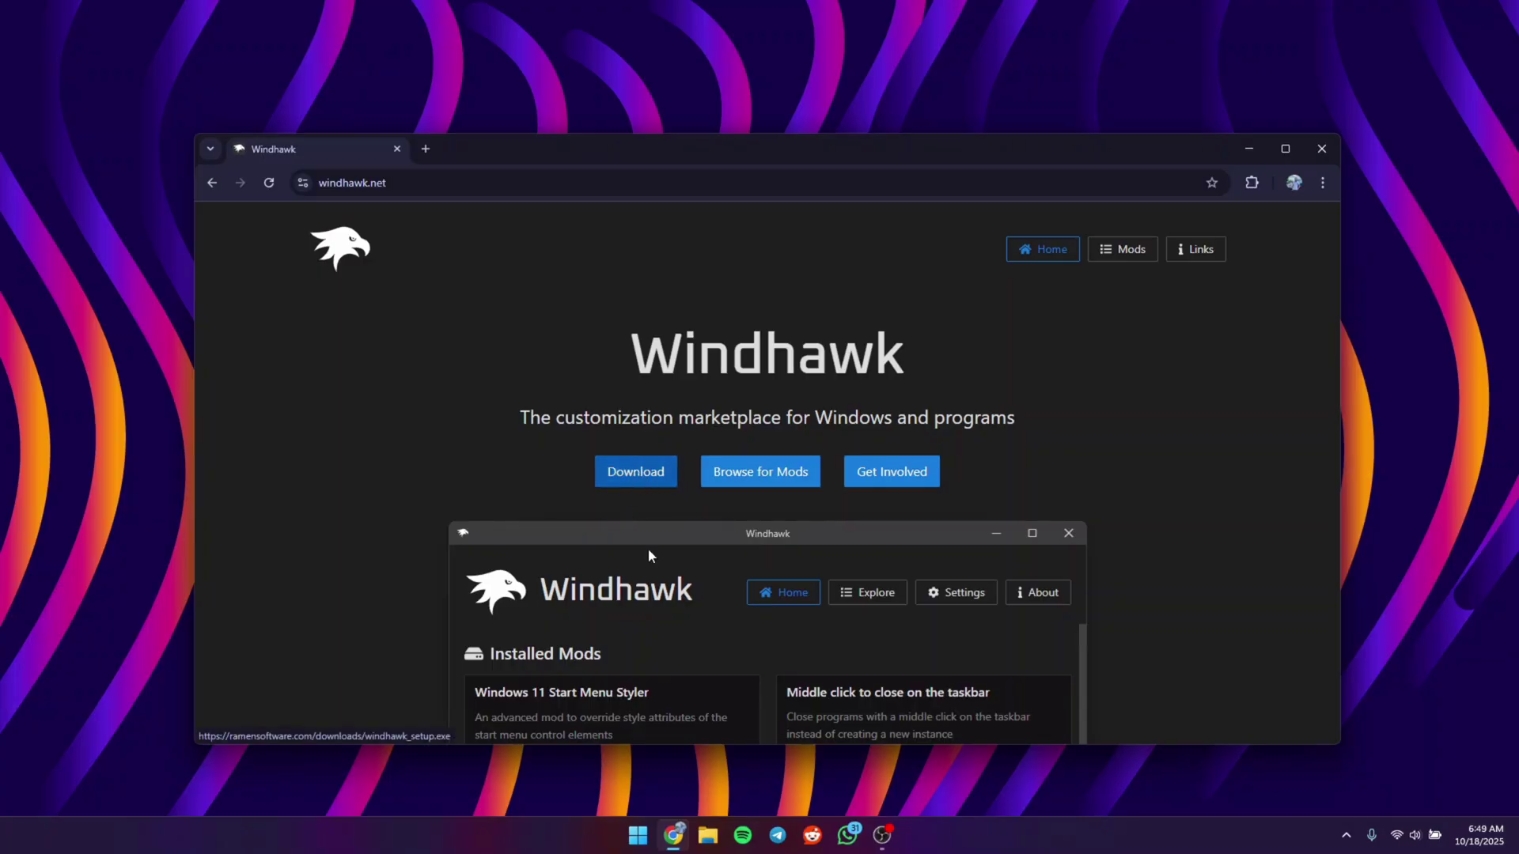
key("super+d")
key("super")
type("w")
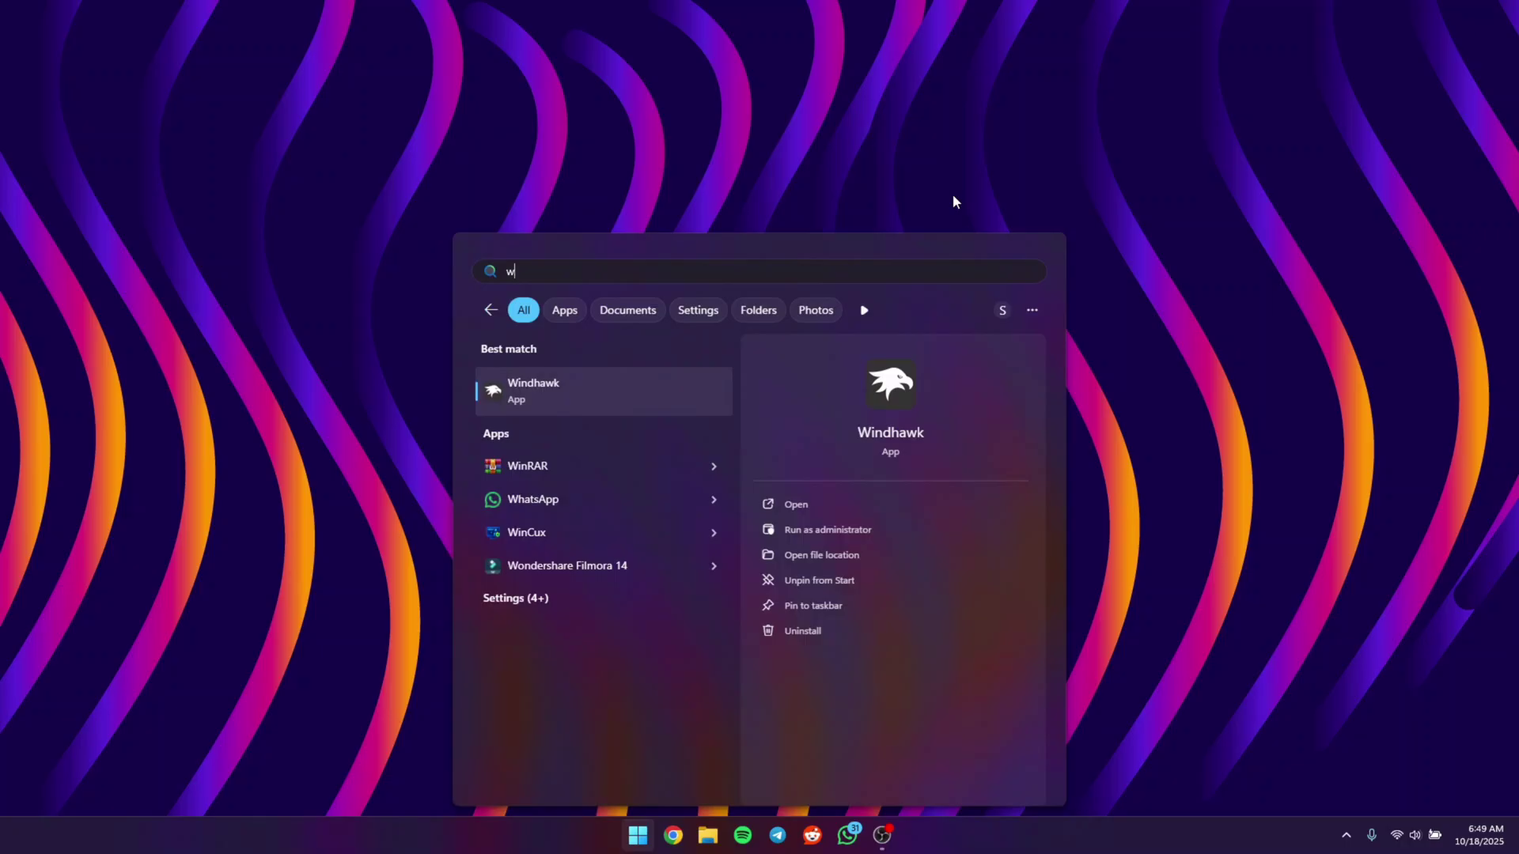
type("ind")
key("Return")
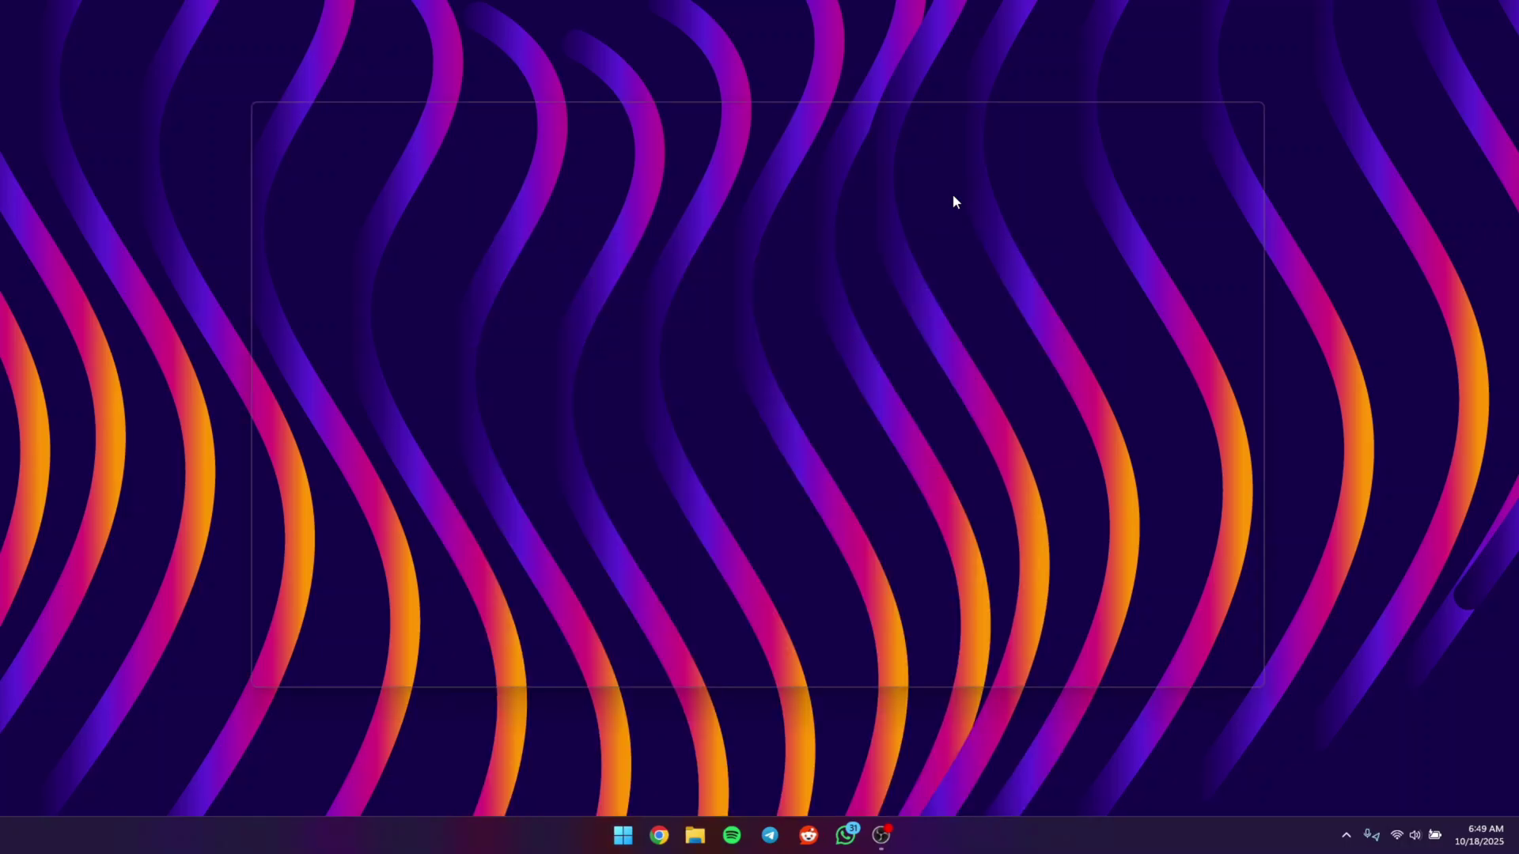
Step: Install the Windows 11 Start Menu Styler mod, accepting the risk warning
scroll(1033, 543, "down", 2)
scroll(1033, 543, "down", 4)
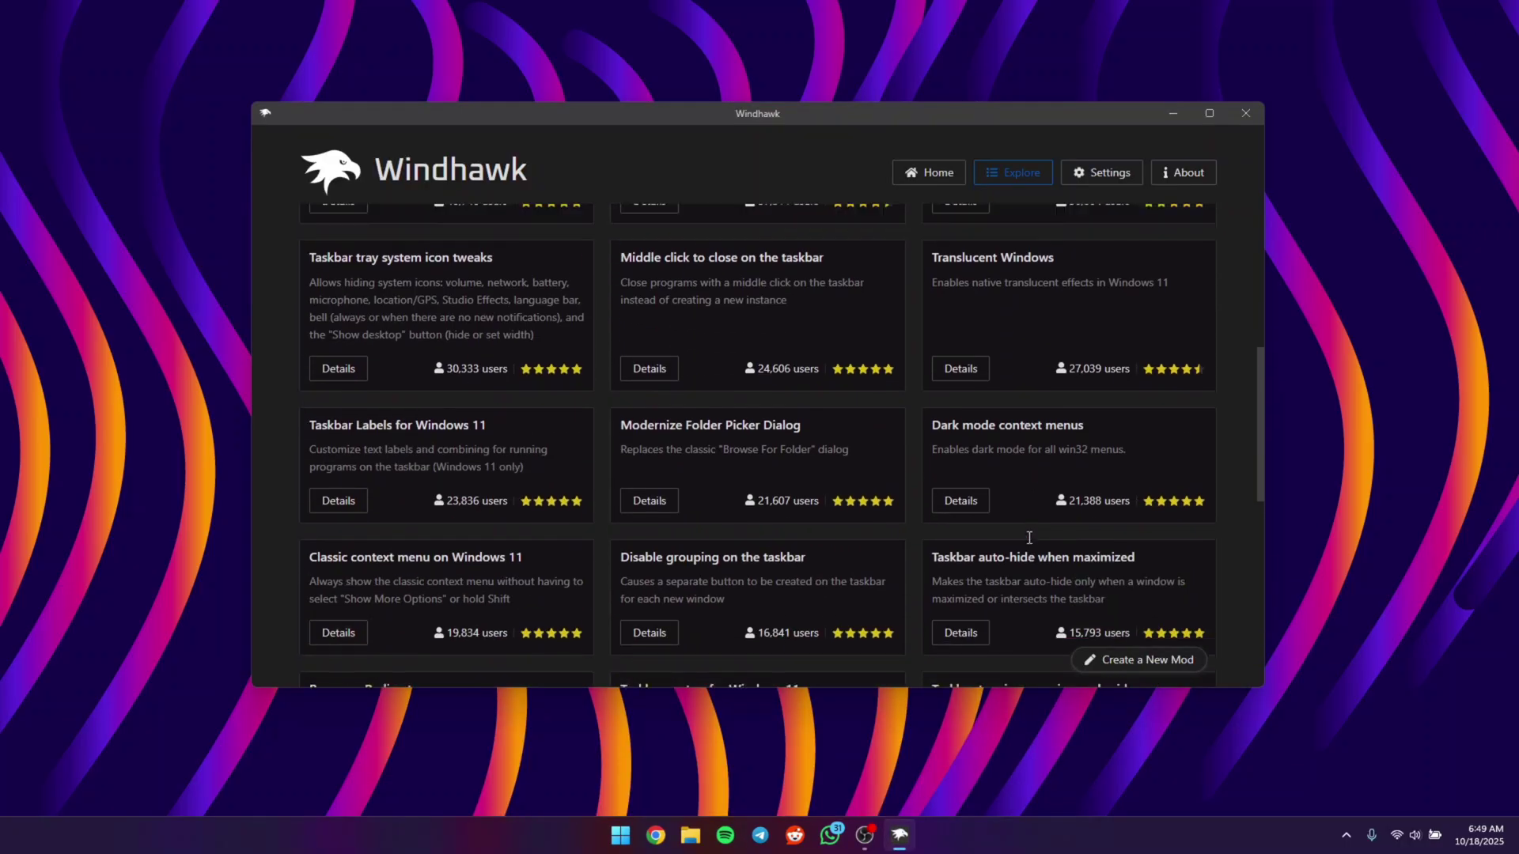
scroll(1026, 507, "up", 6)
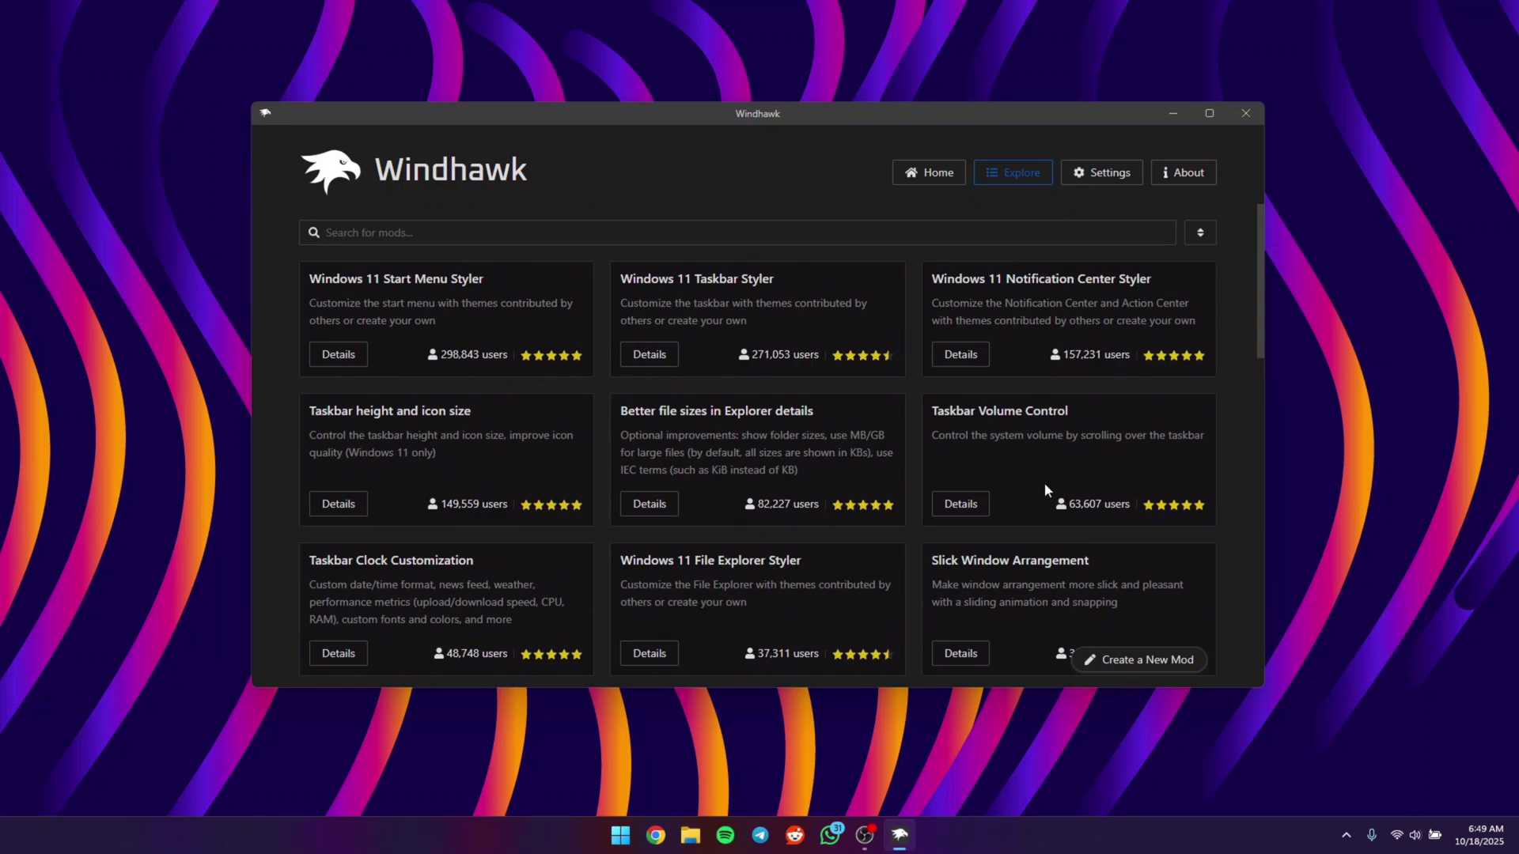
left_click(346, 358)
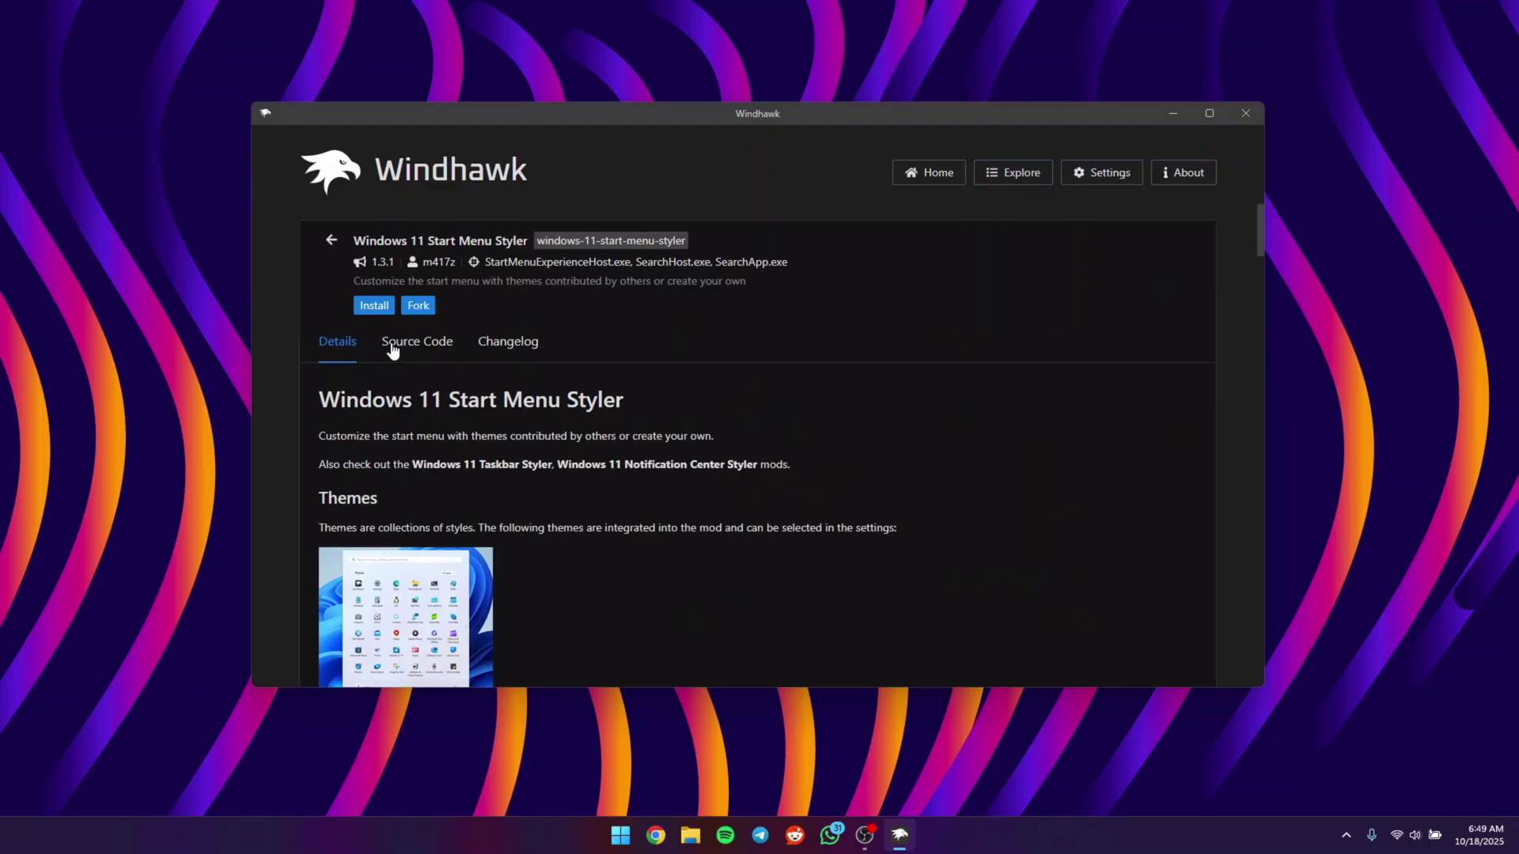
left_click(374, 305)
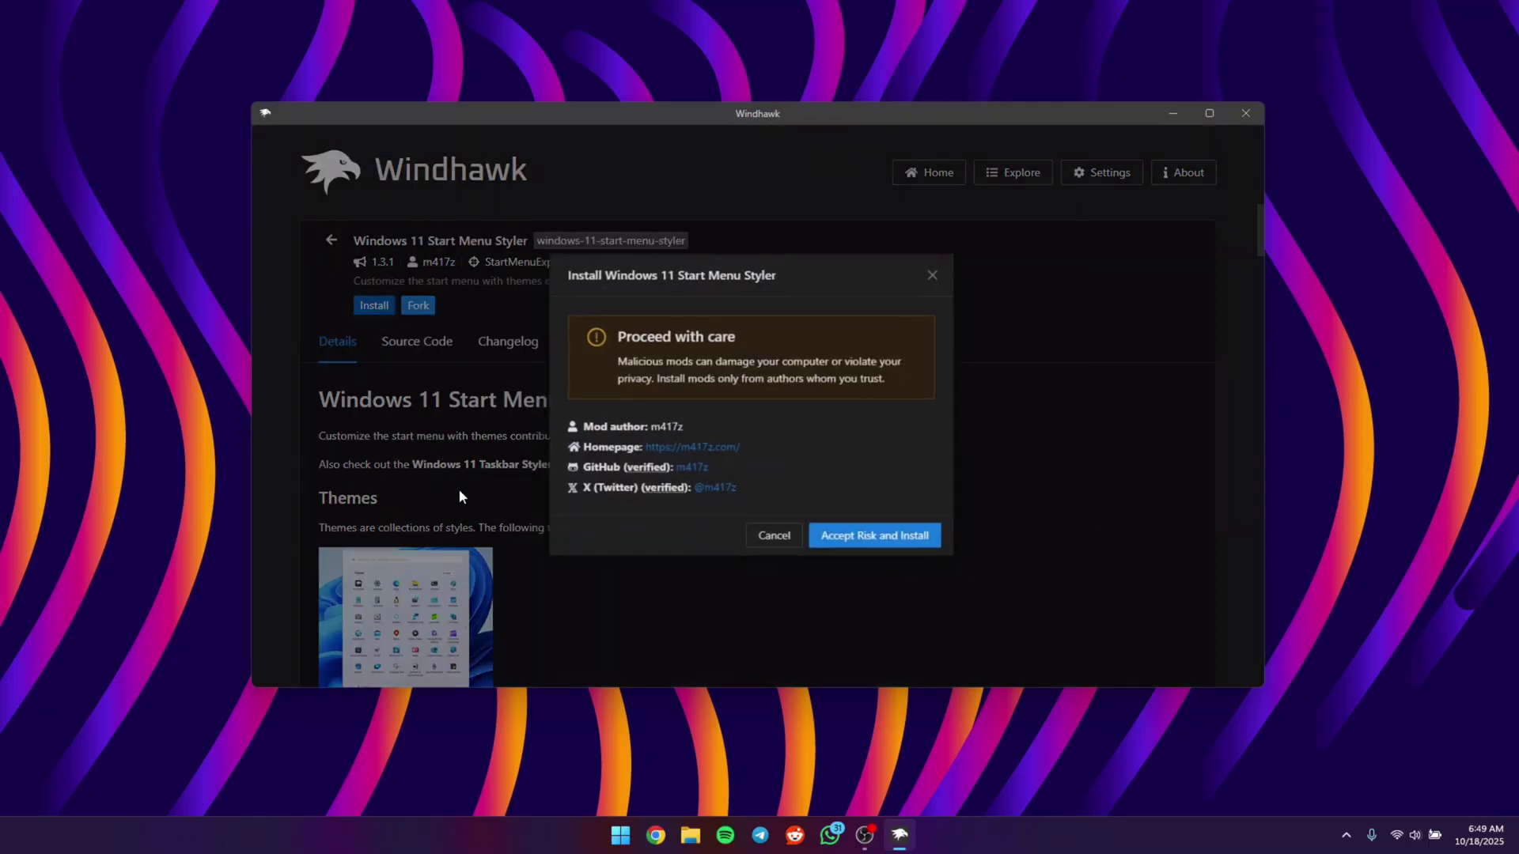
left_click(932, 543)
Step: Save the TranslucentStartMenu theme in the mod's settings and check the Start menu
left_click(397, 408)
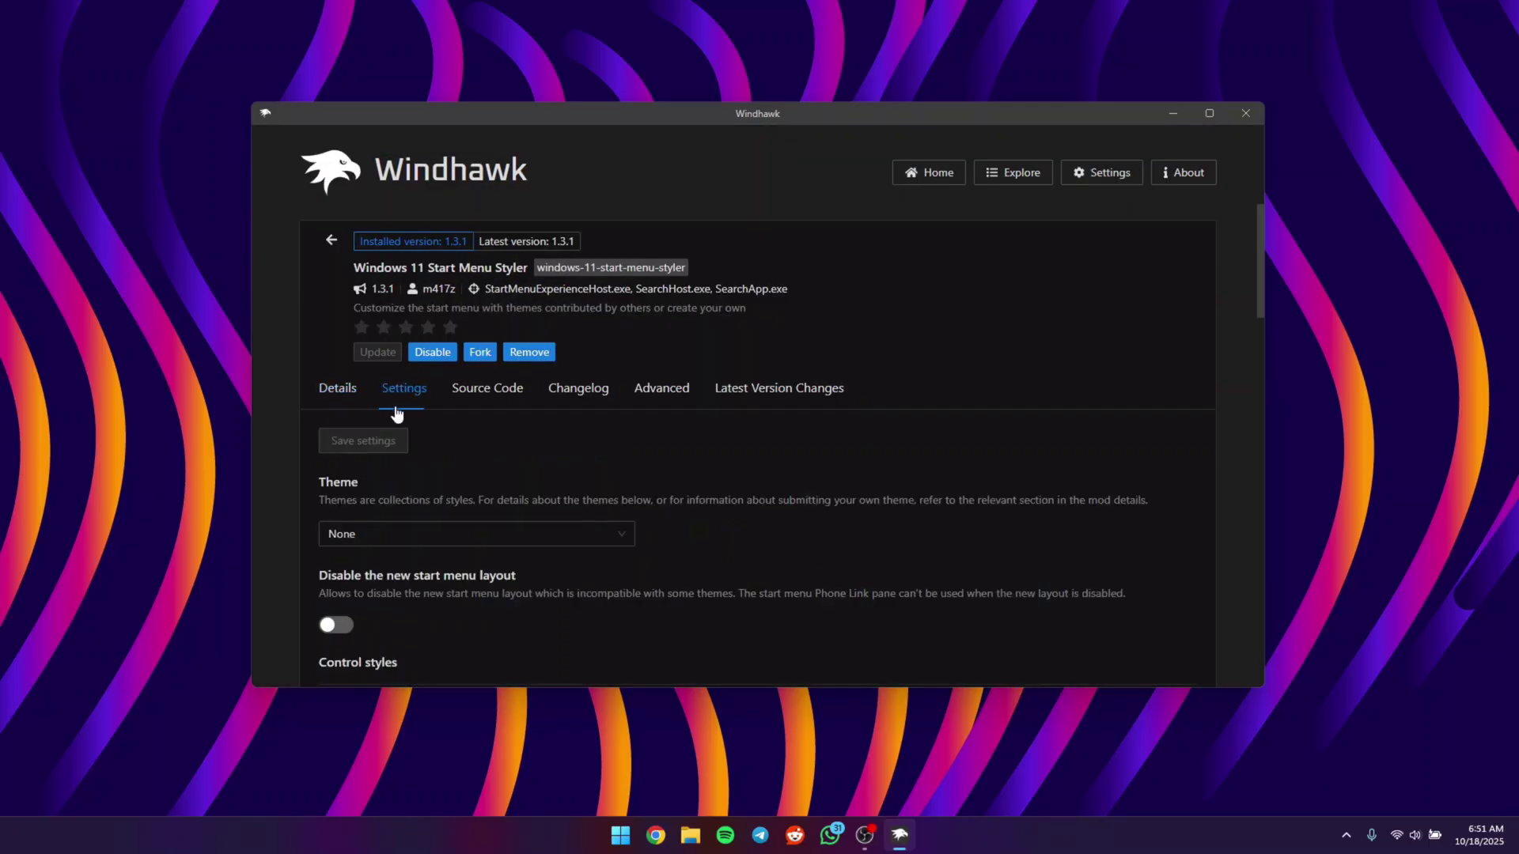
left_click(448, 544)
scroll(454, 444, "down", 2)
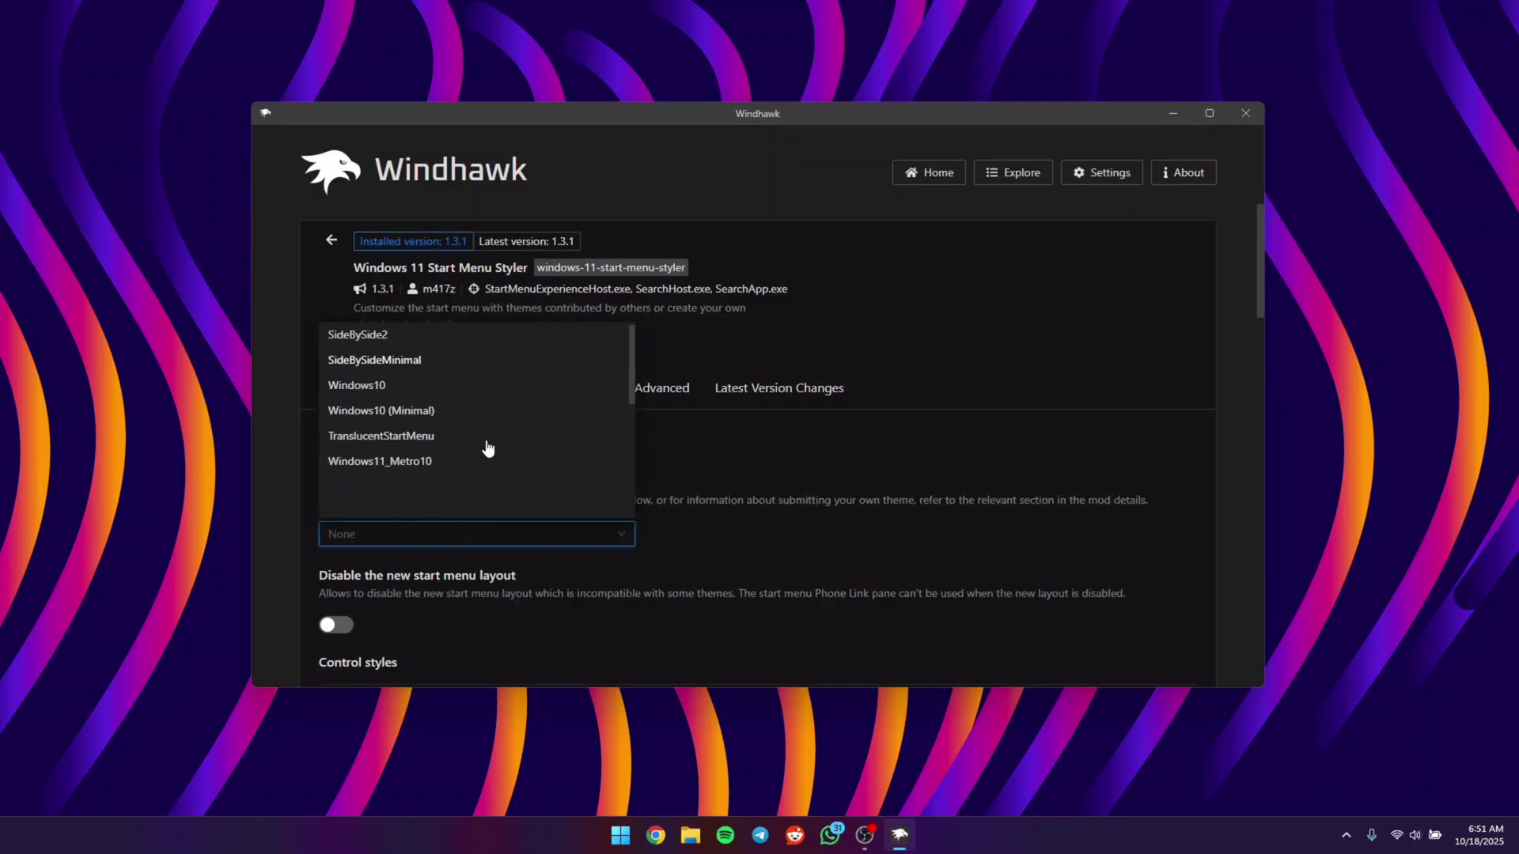
left_click(400, 437)
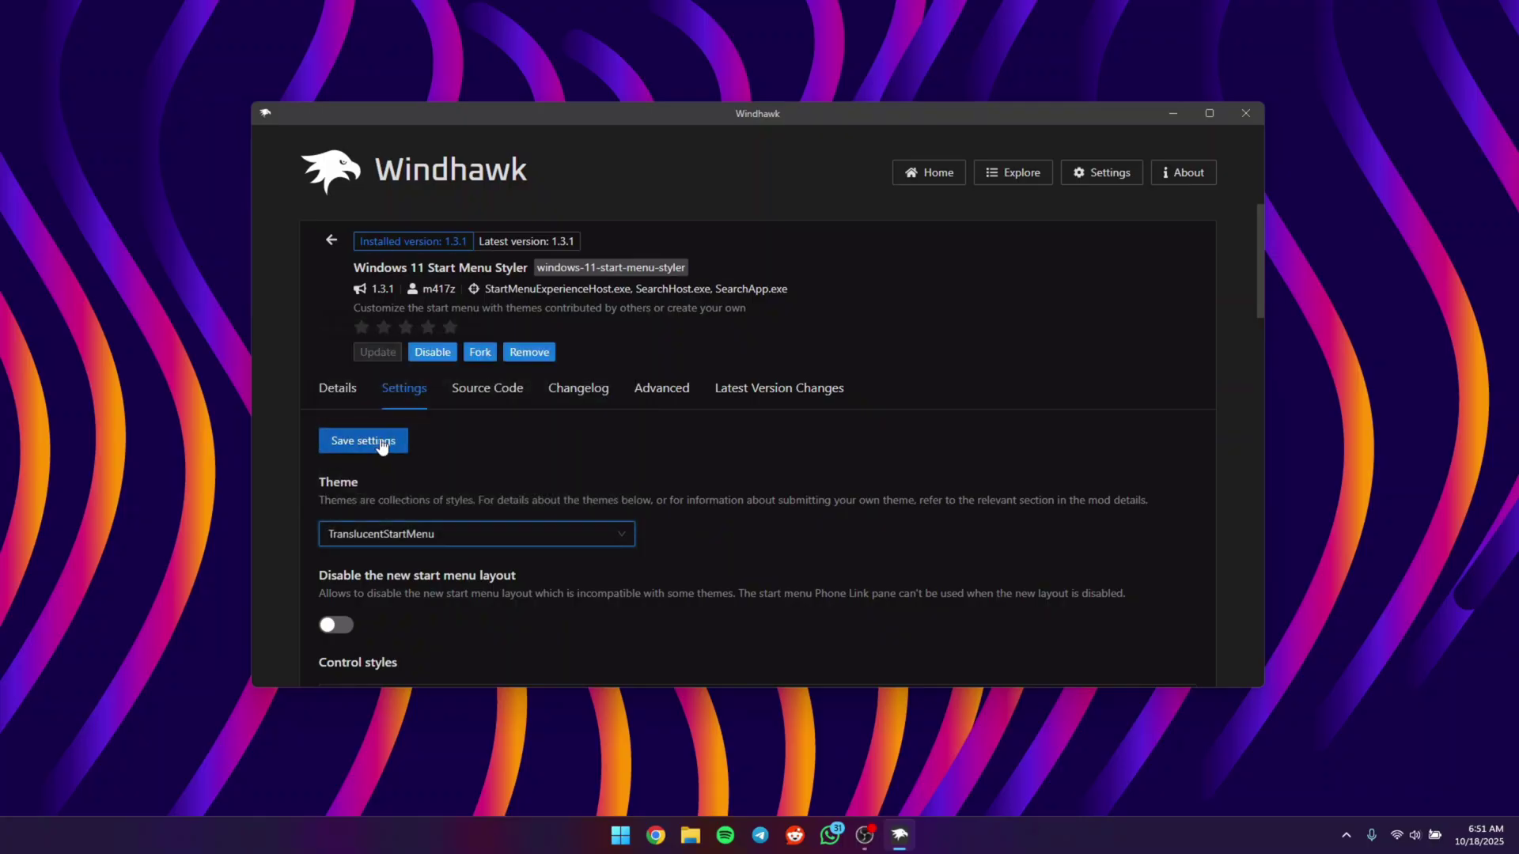
left_click(382, 443)
key("super")
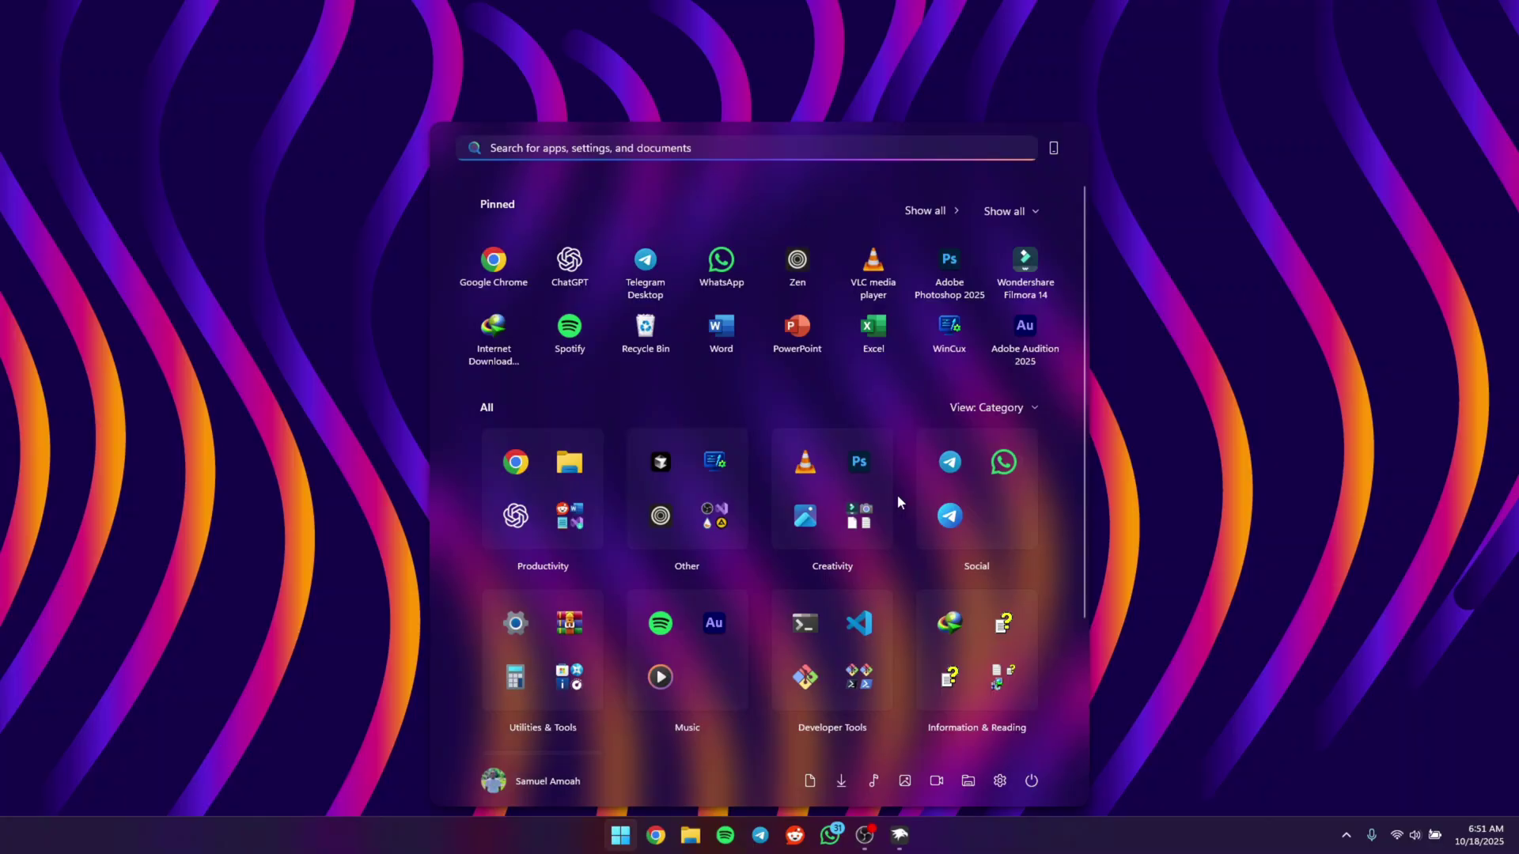
scroll(885, 475, "down", 2)
scroll(1044, 528, "up", 2)
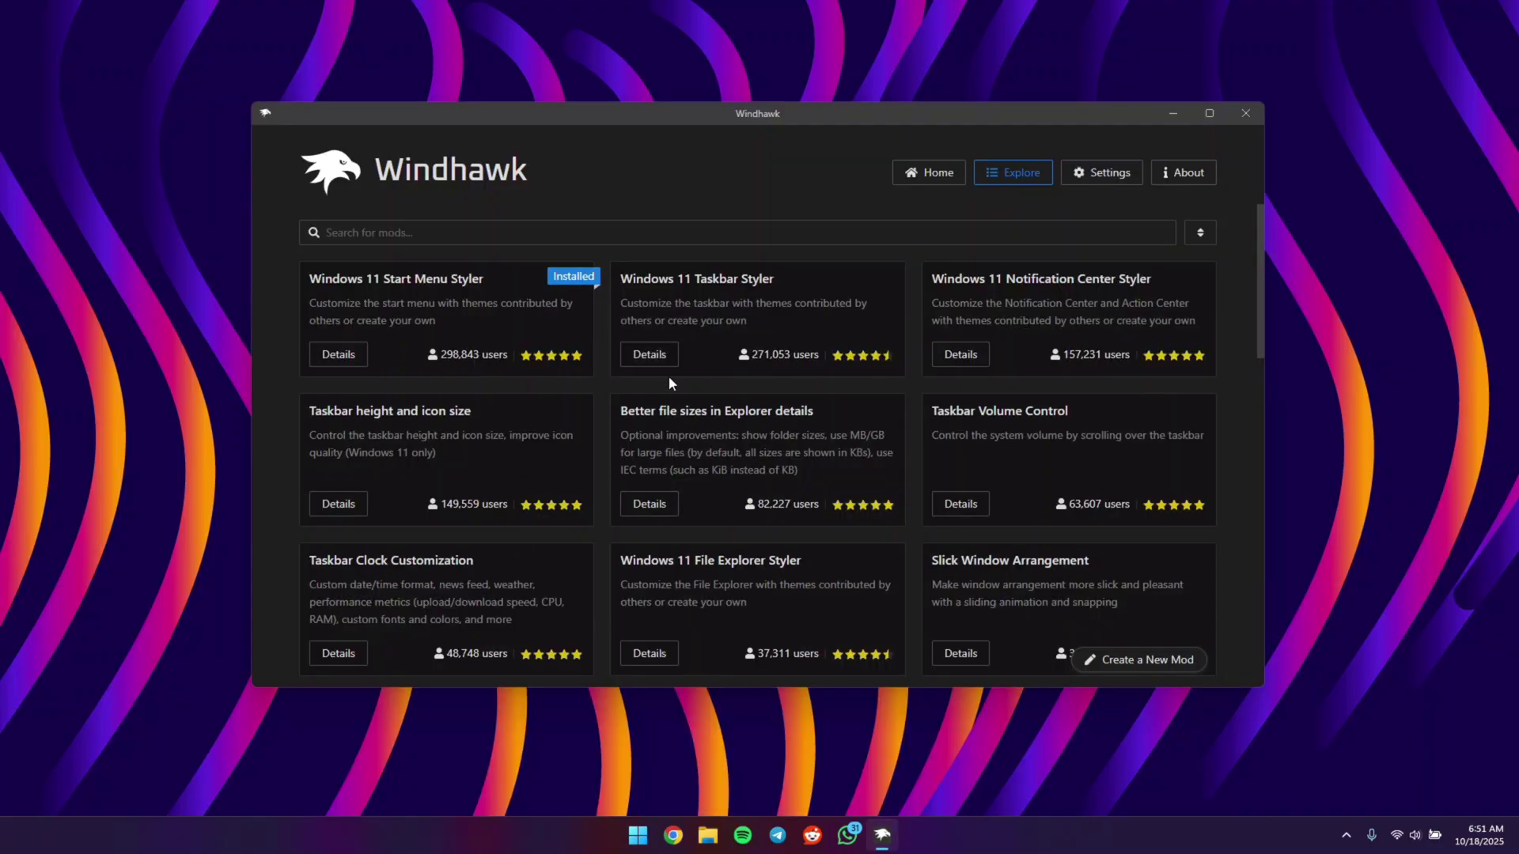
Step: Install the Windows 11 Taskbar Styler and save its WindowGlass theme
left_click(656, 354)
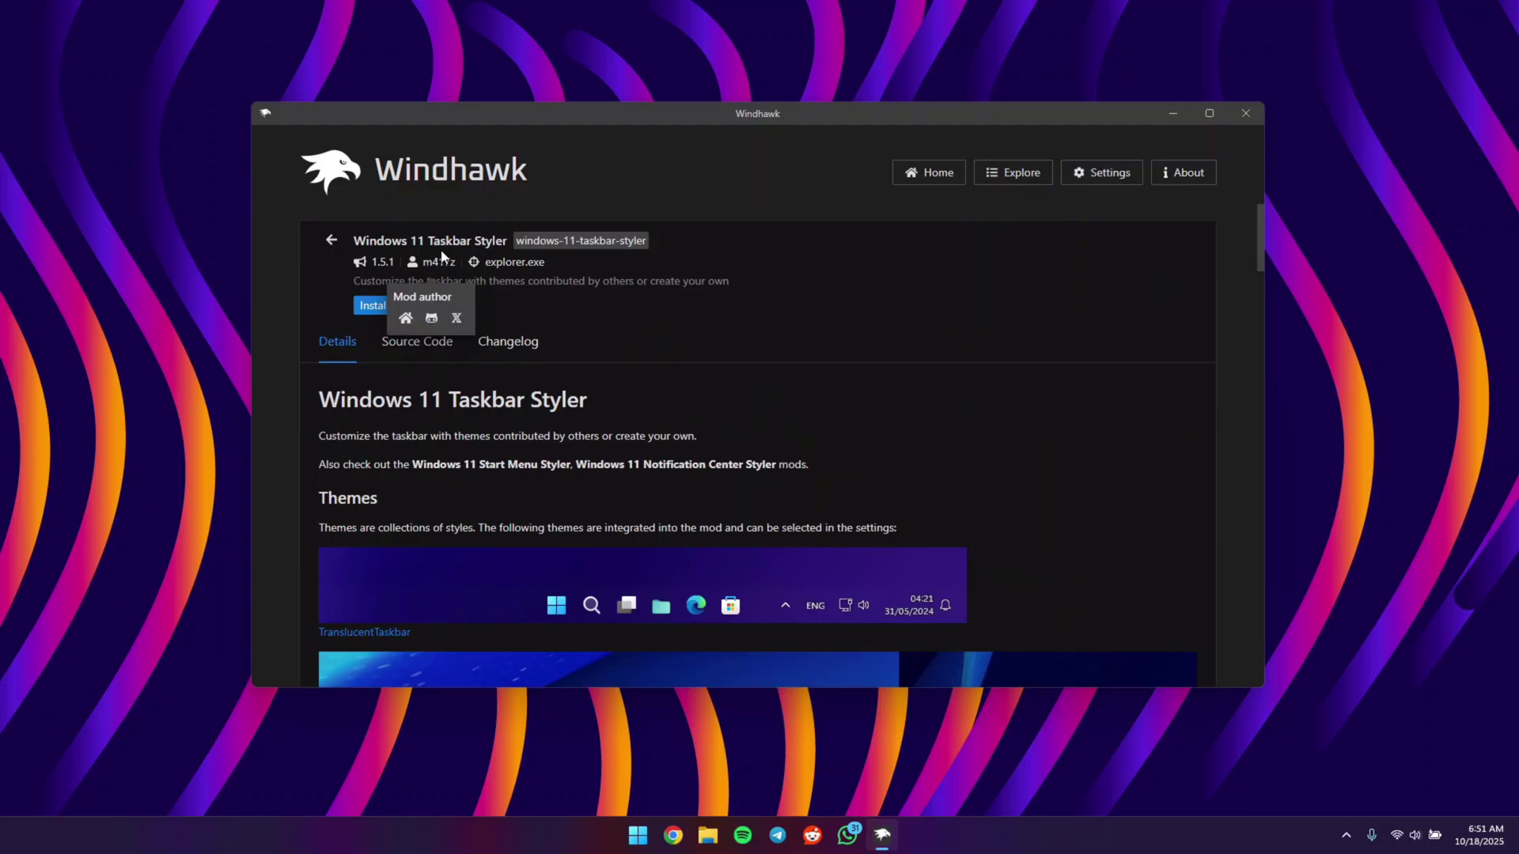
left_click(378, 307)
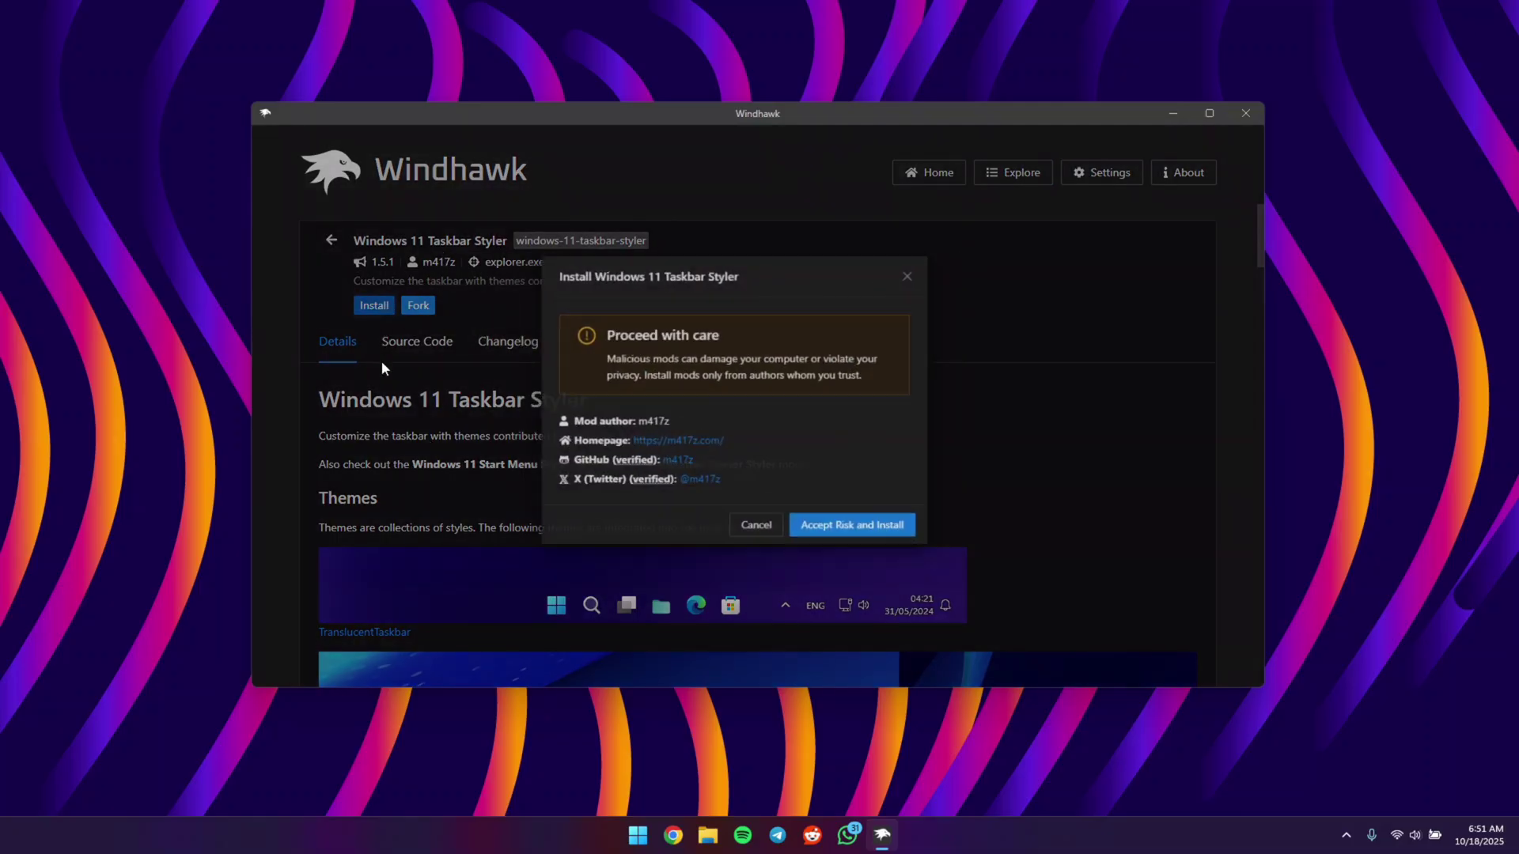
left_click(847, 535)
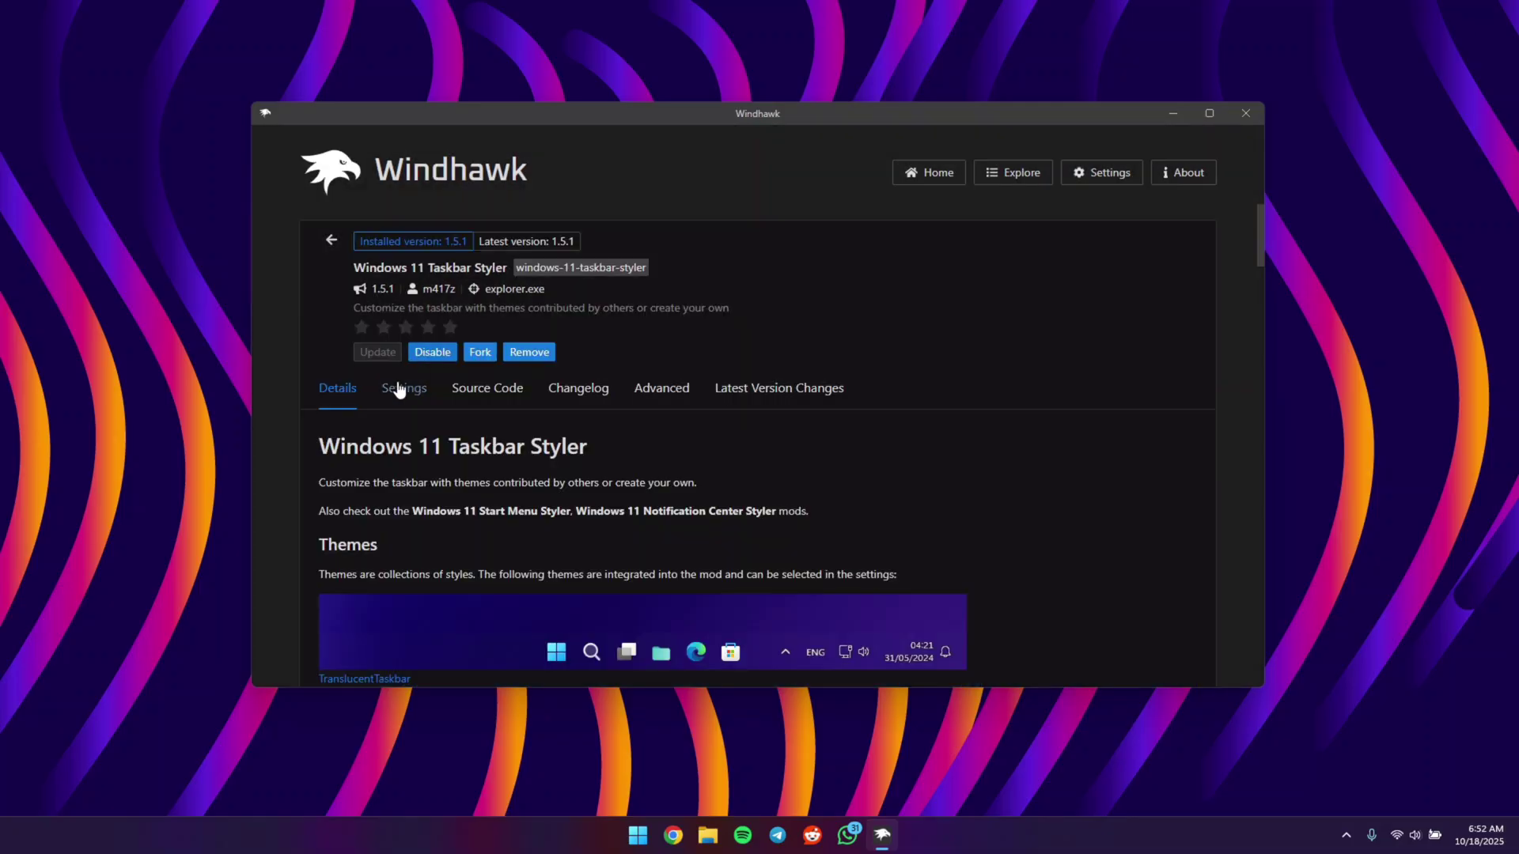
left_click(419, 396)
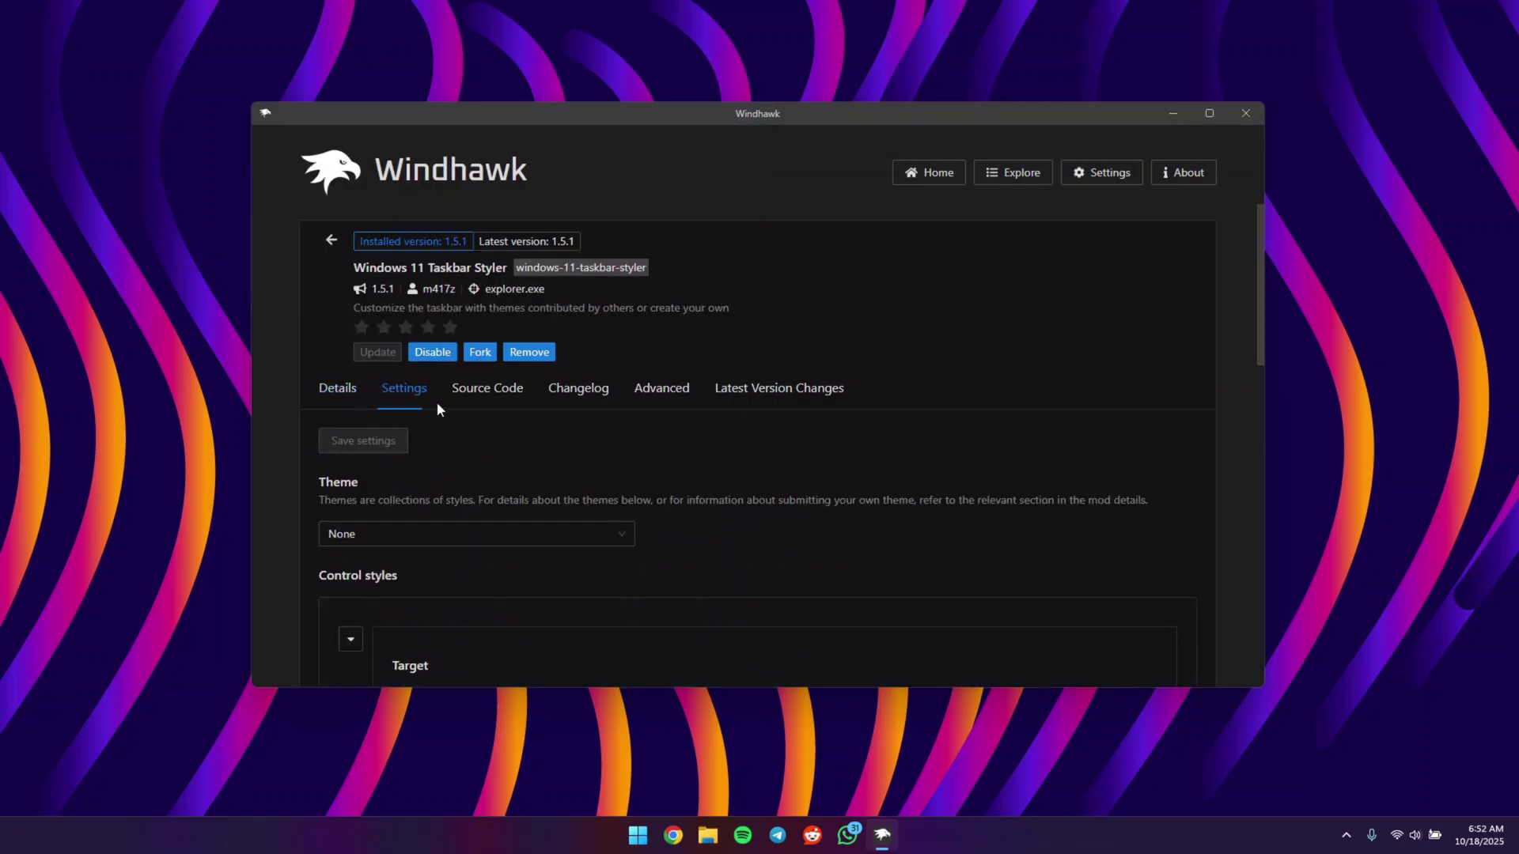
left_click(396, 536)
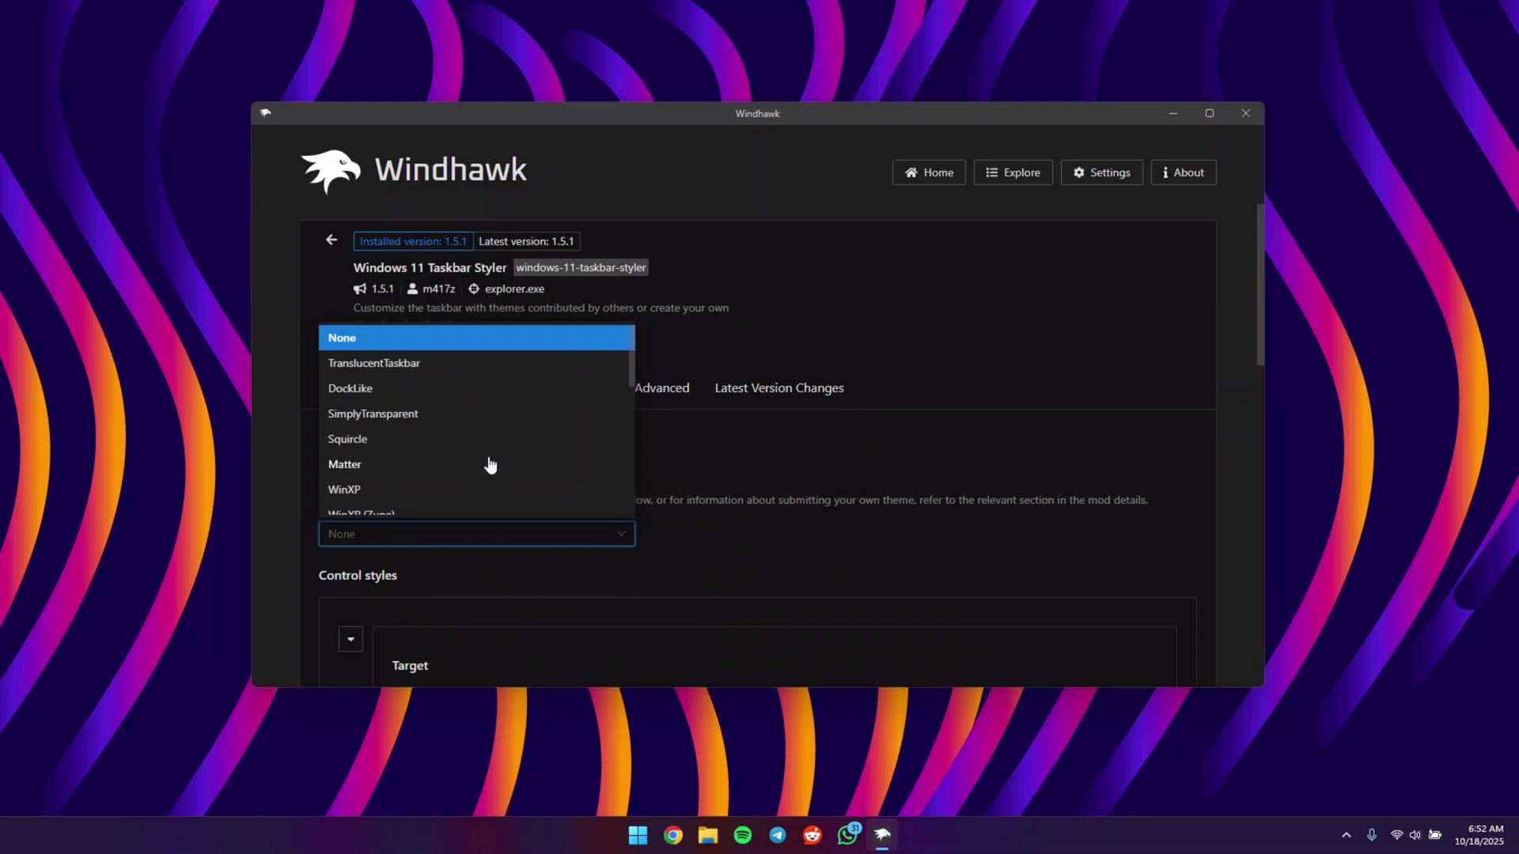
scroll(491, 465, "down", 5)
scroll(492, 465, "down", 1)
left_click(370, 506)
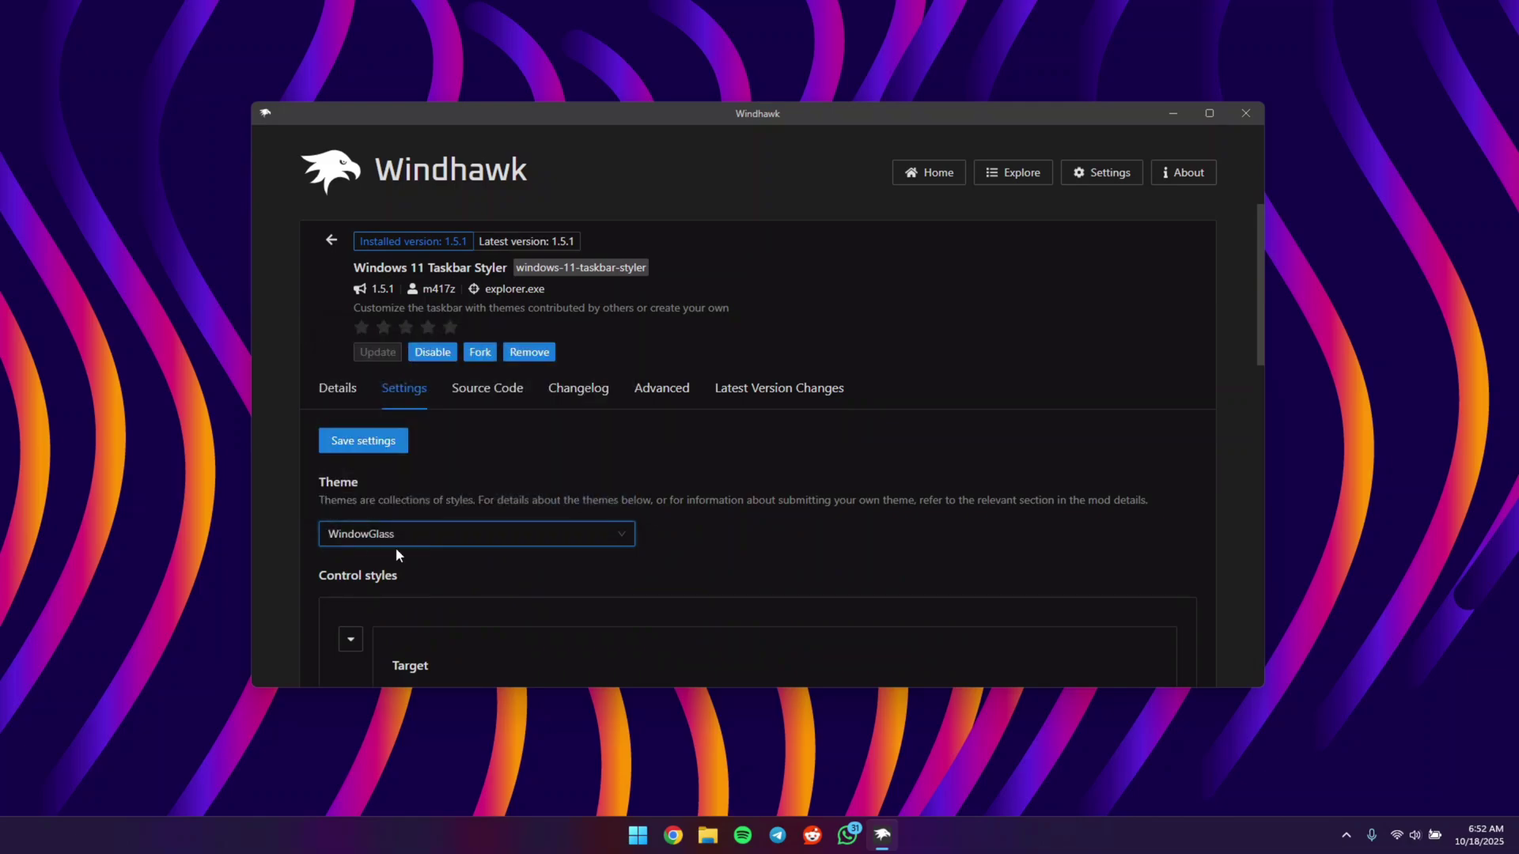
left_click(377, 437)
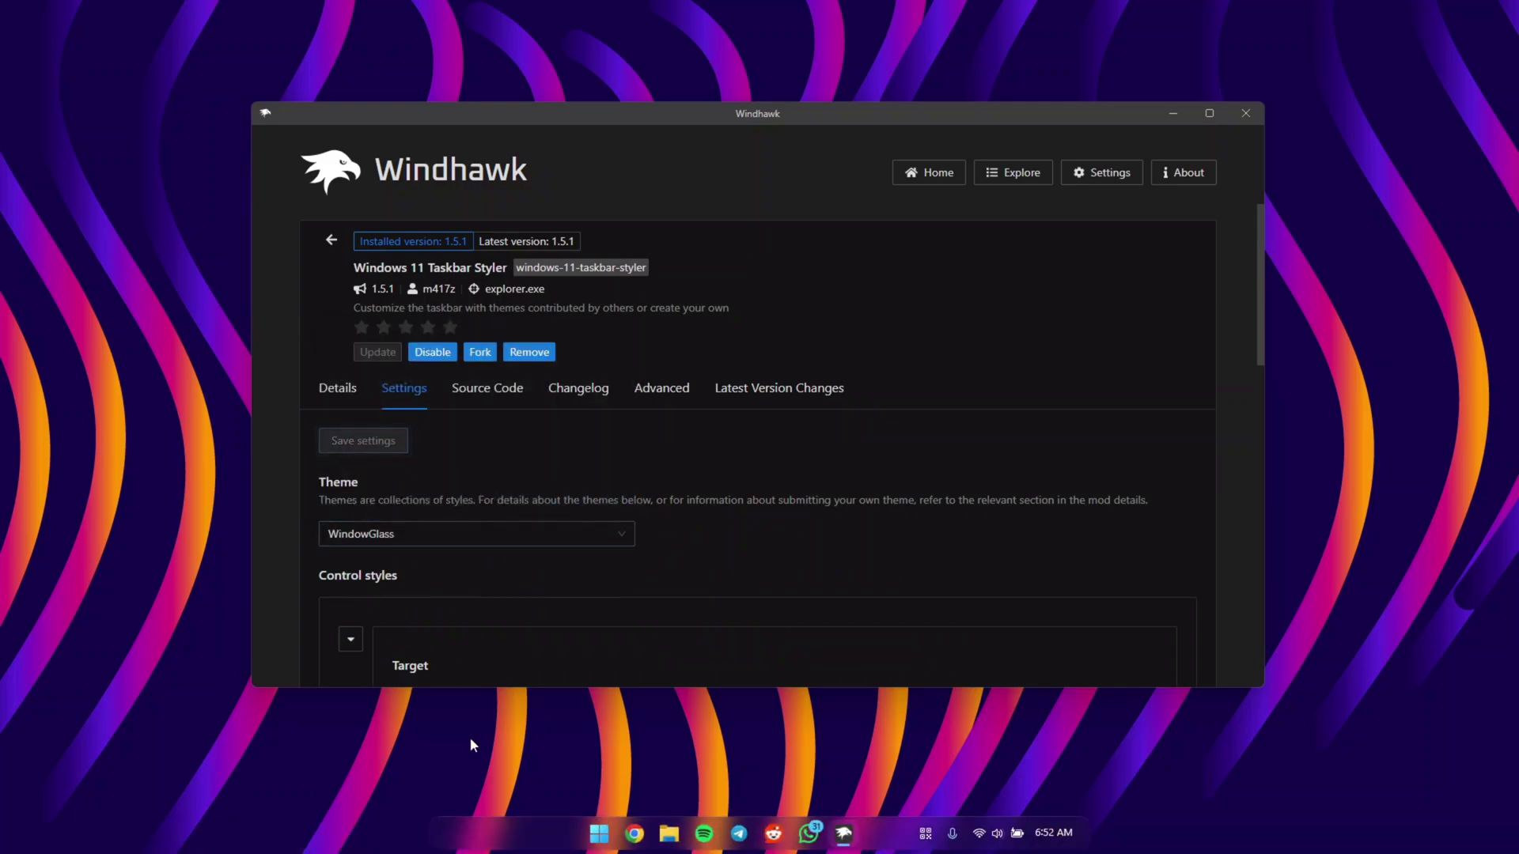
Step: Check Start, Quick Settings and Notification Center with the glass taskbar, then return to Explore
left_click(998, 833)
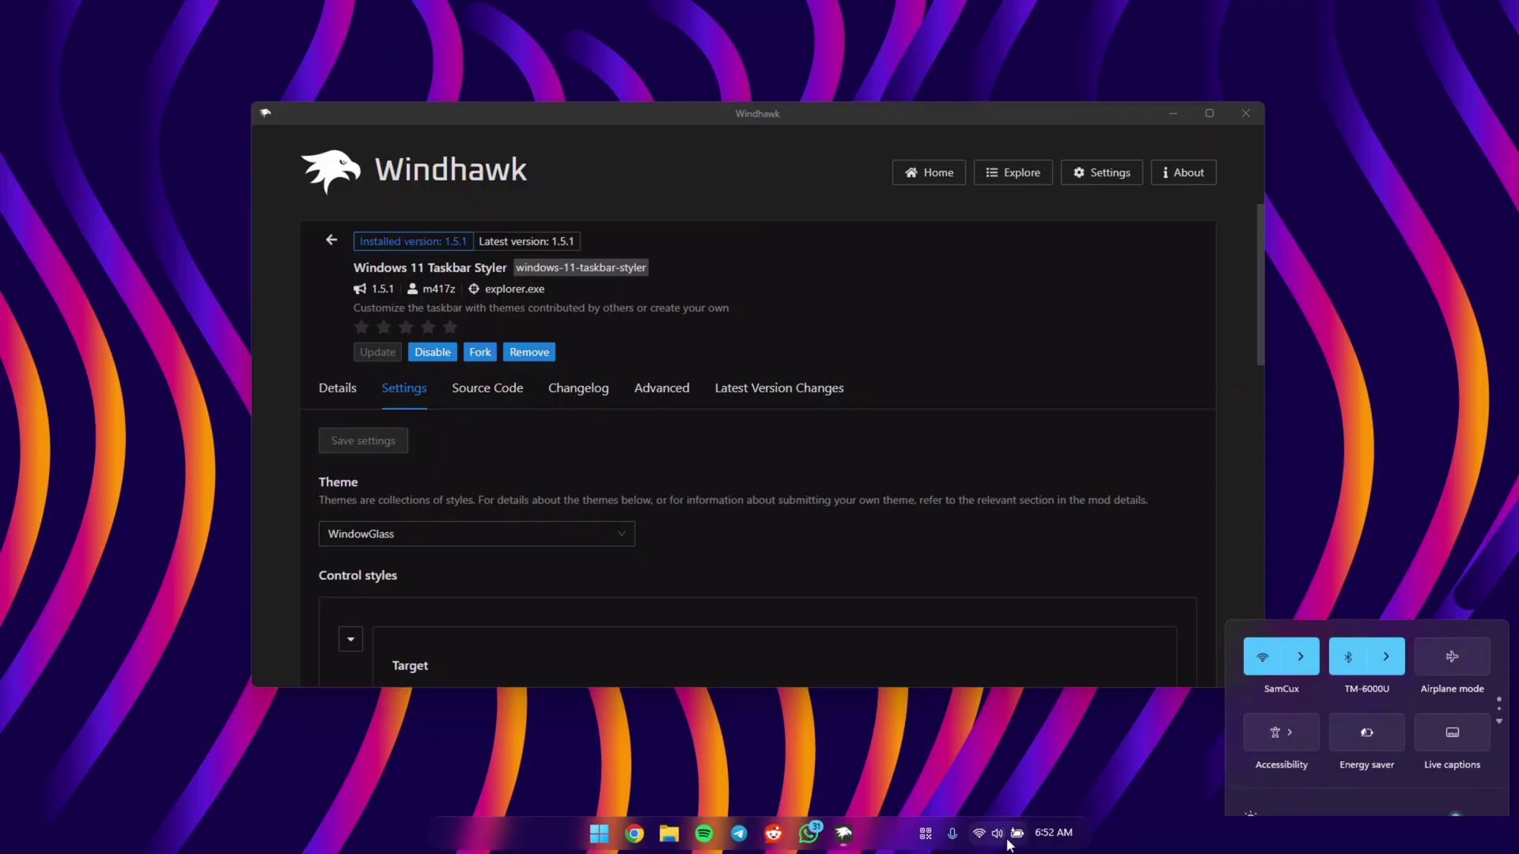
left_click(998, 833)
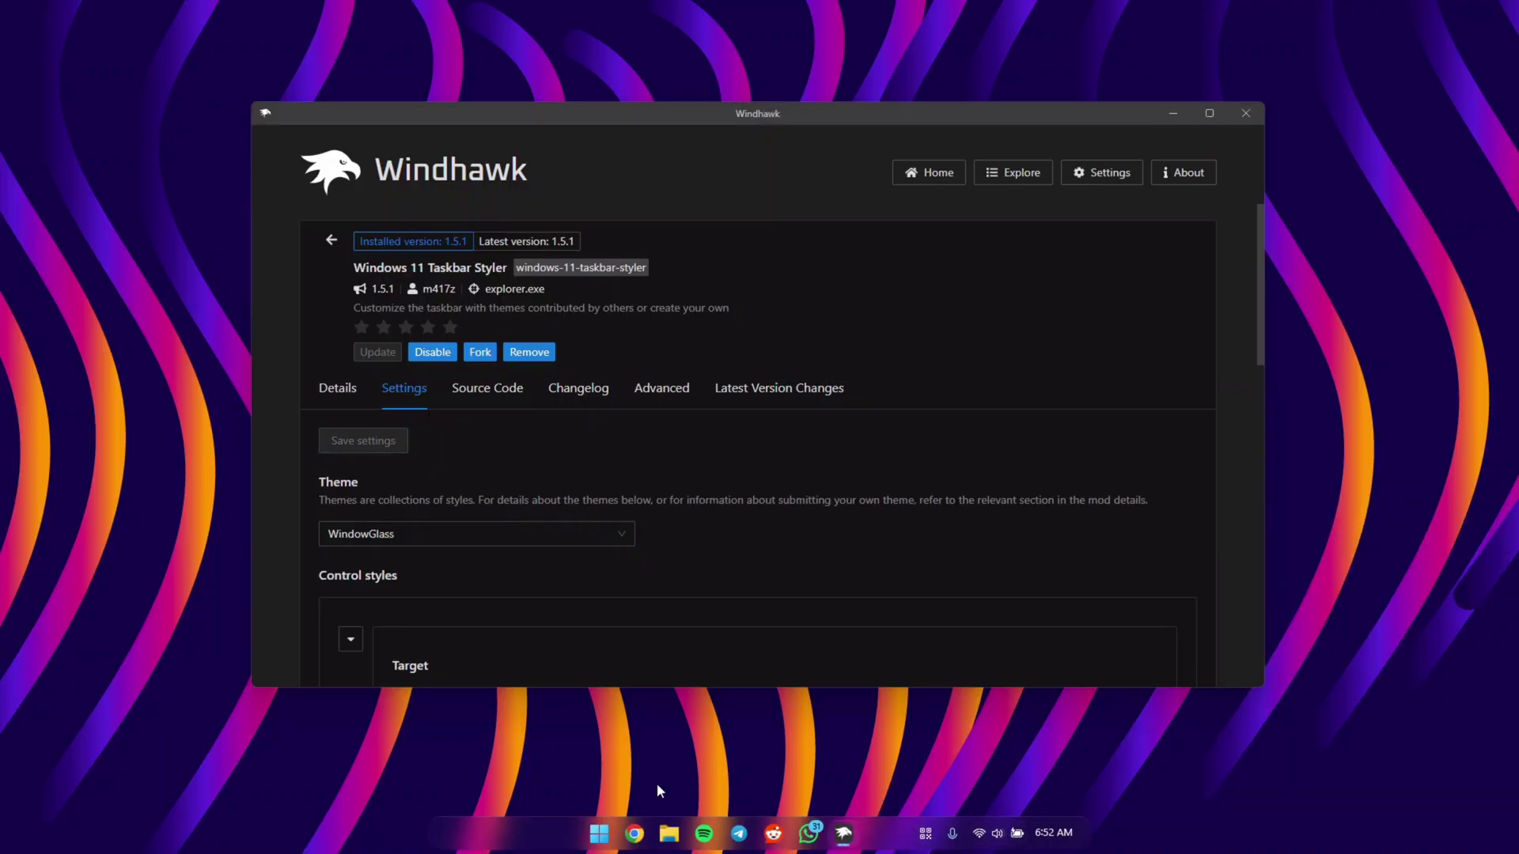
left_click(596, 836)
left_click(599, 837)
left_click(598, 833)
left_click(599, 833)
left_click(997, 833)
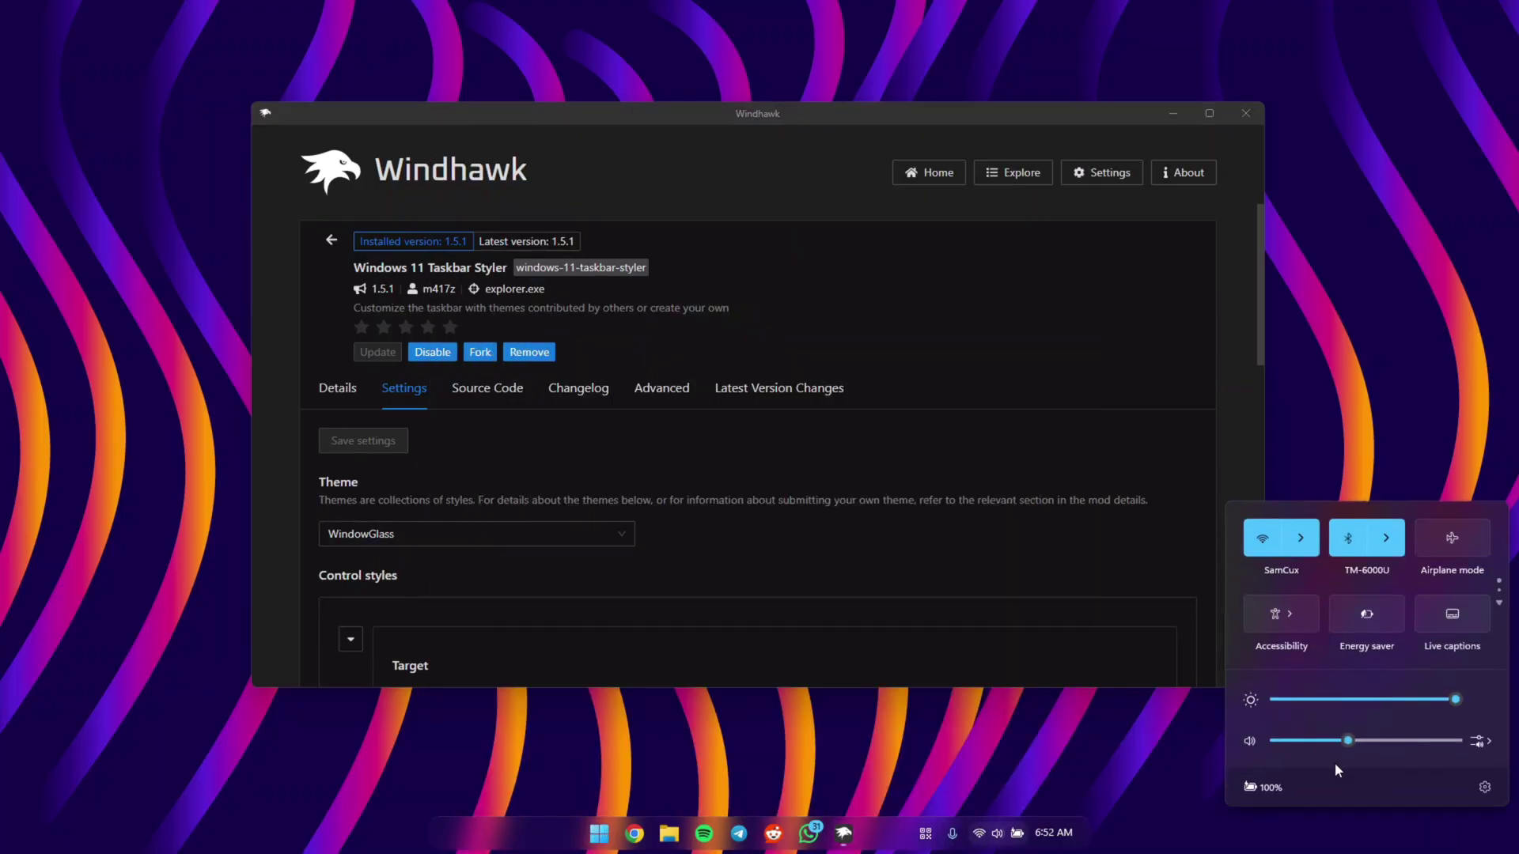
left_click(1065, 821)
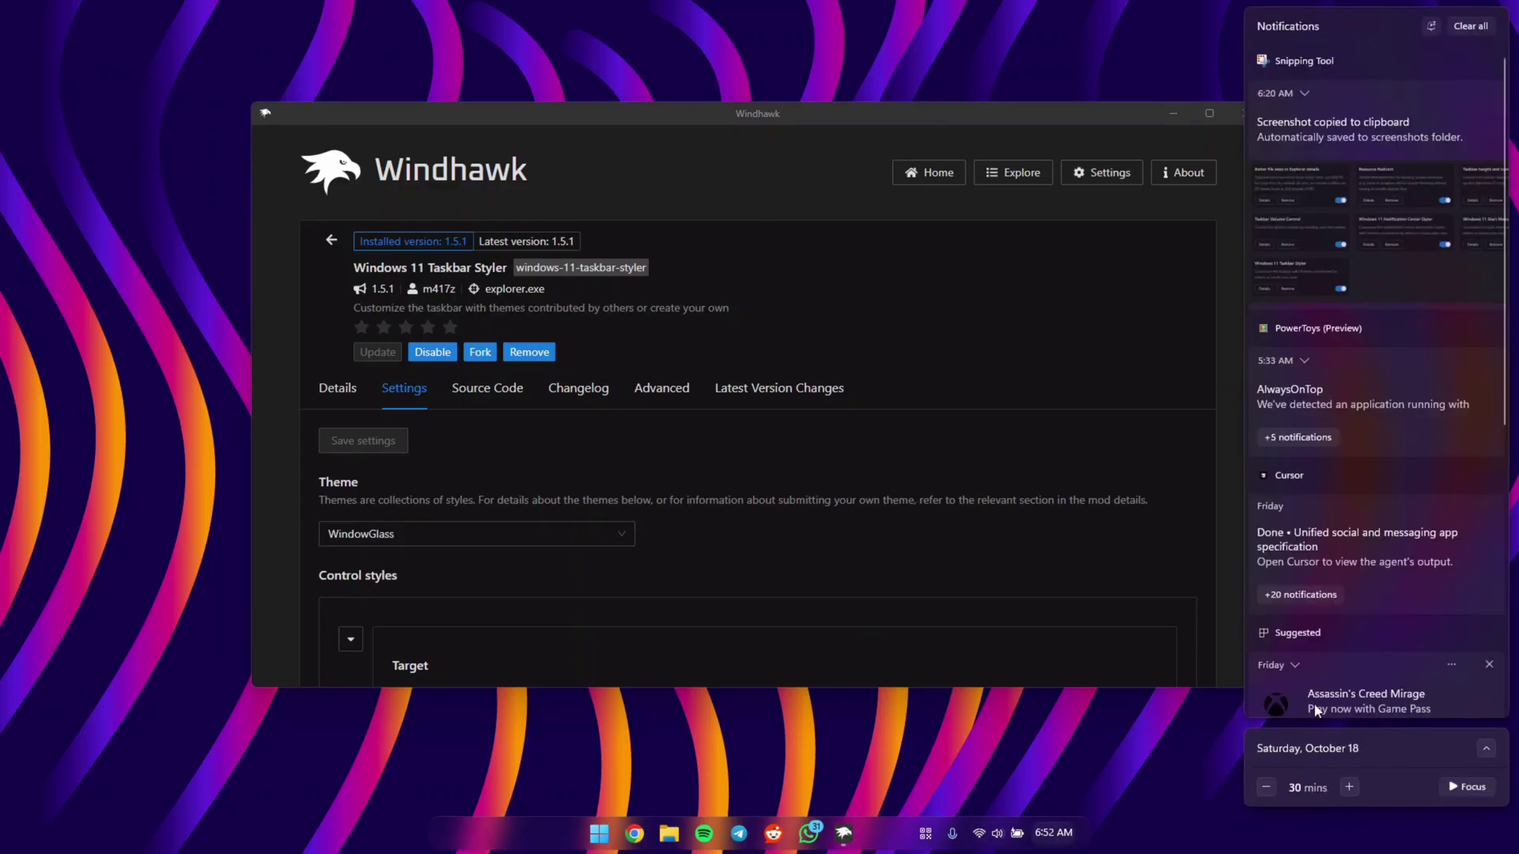
left_click(1136, 802)
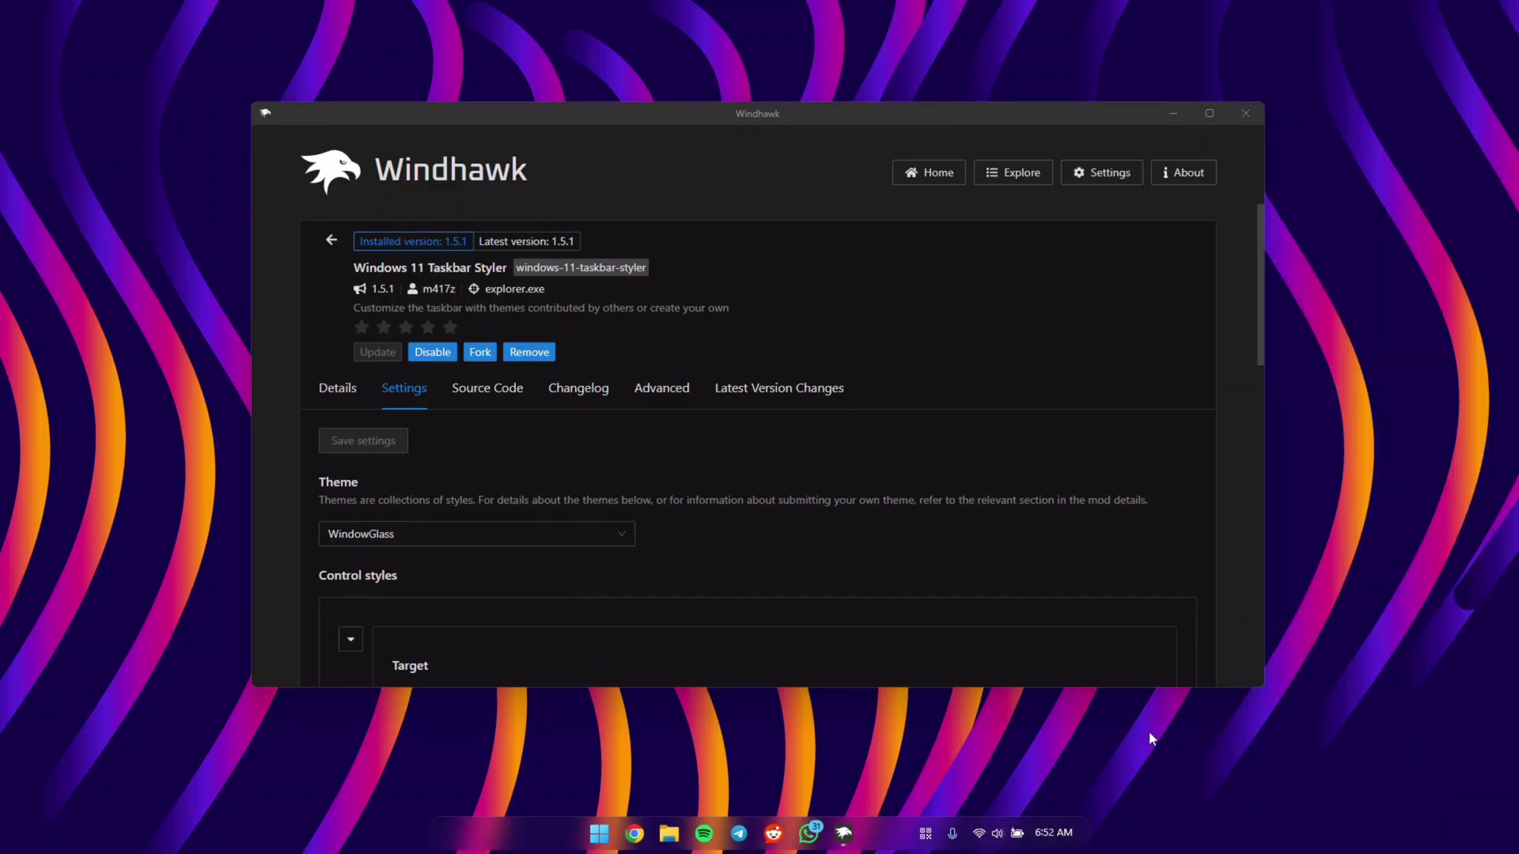
left_click(329, 243)
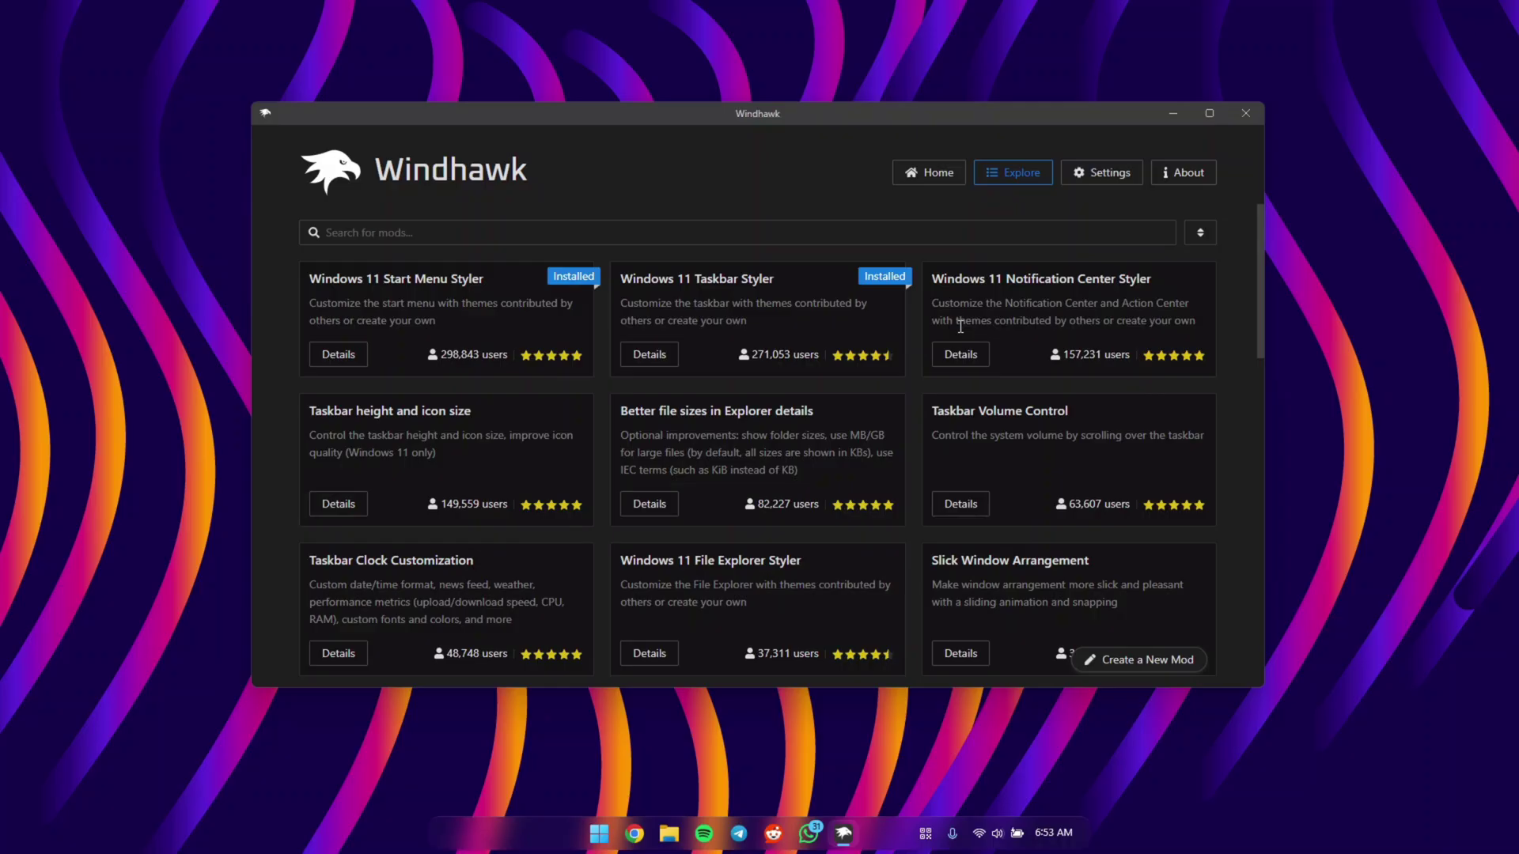
Step: Install the Windows 11 Notification Center Styler mod
left_click_drag(987, 275, 1114, 280)
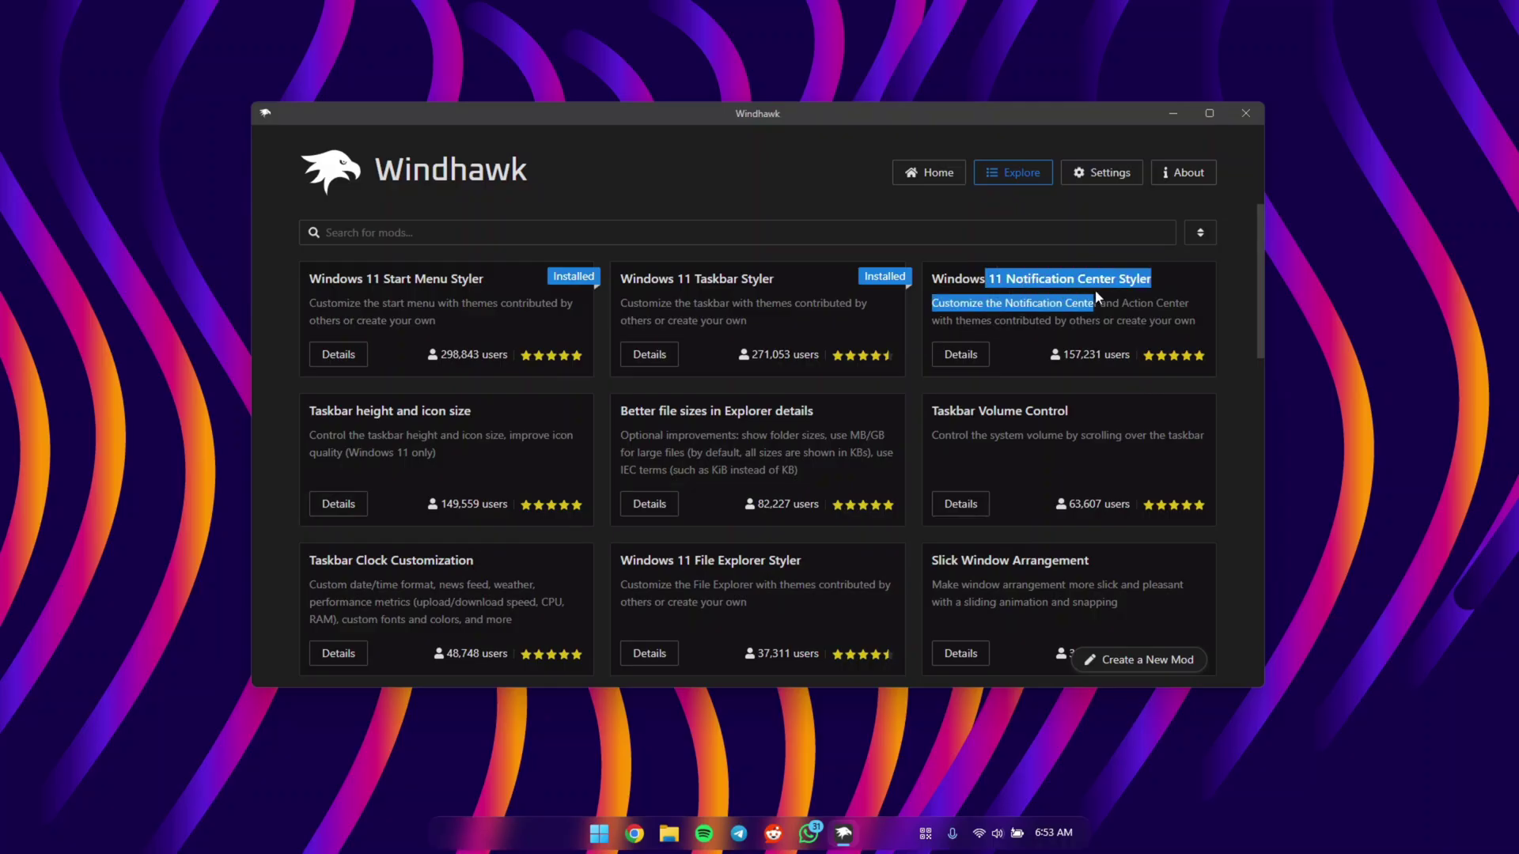
left_click(1134, 280)
left_click(961, 355)
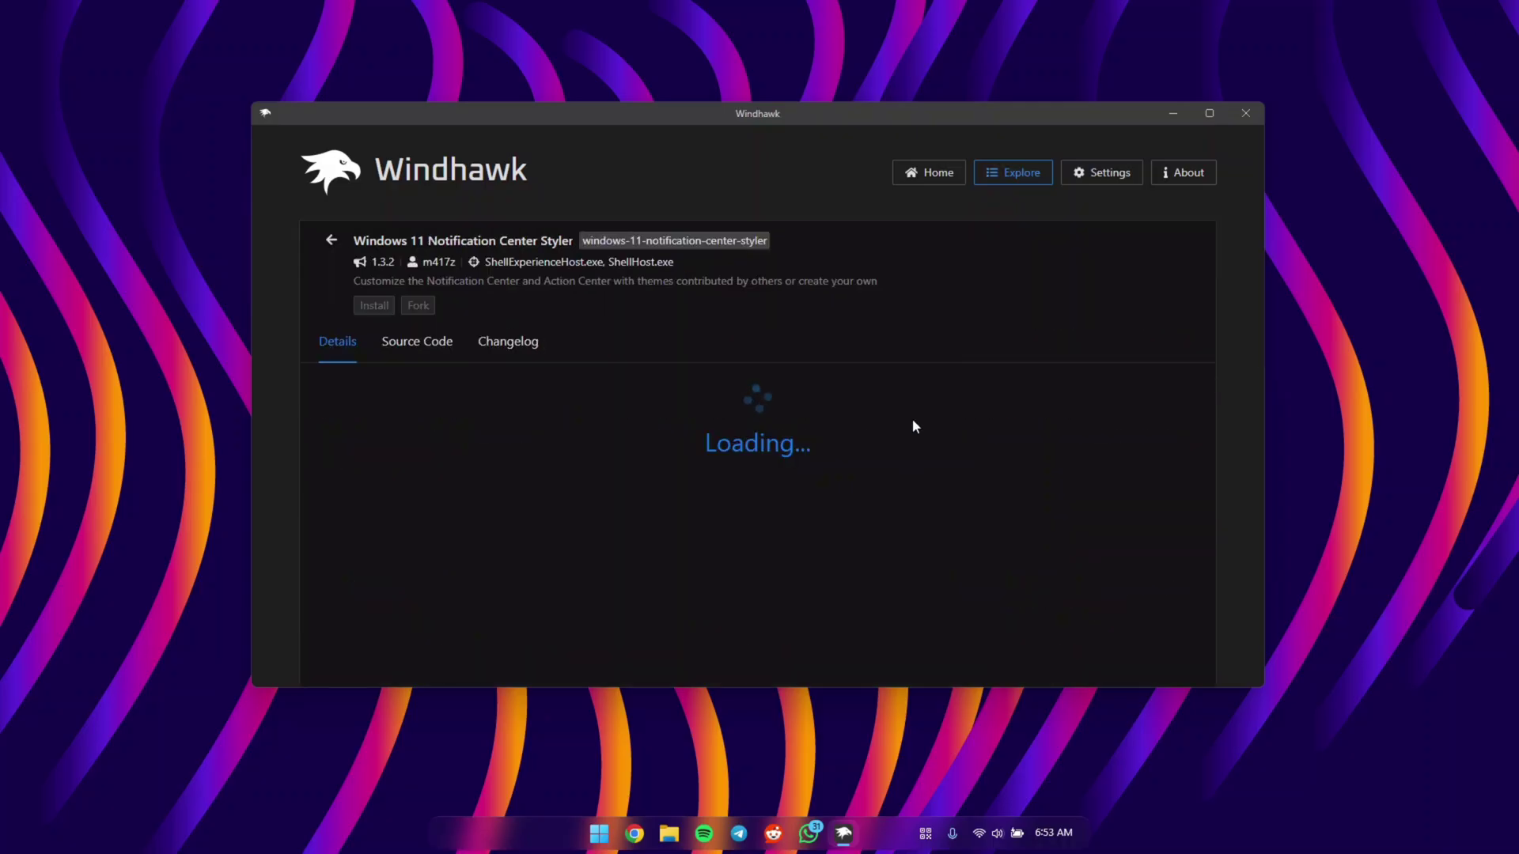
left_click(373, 307)
key("Return")
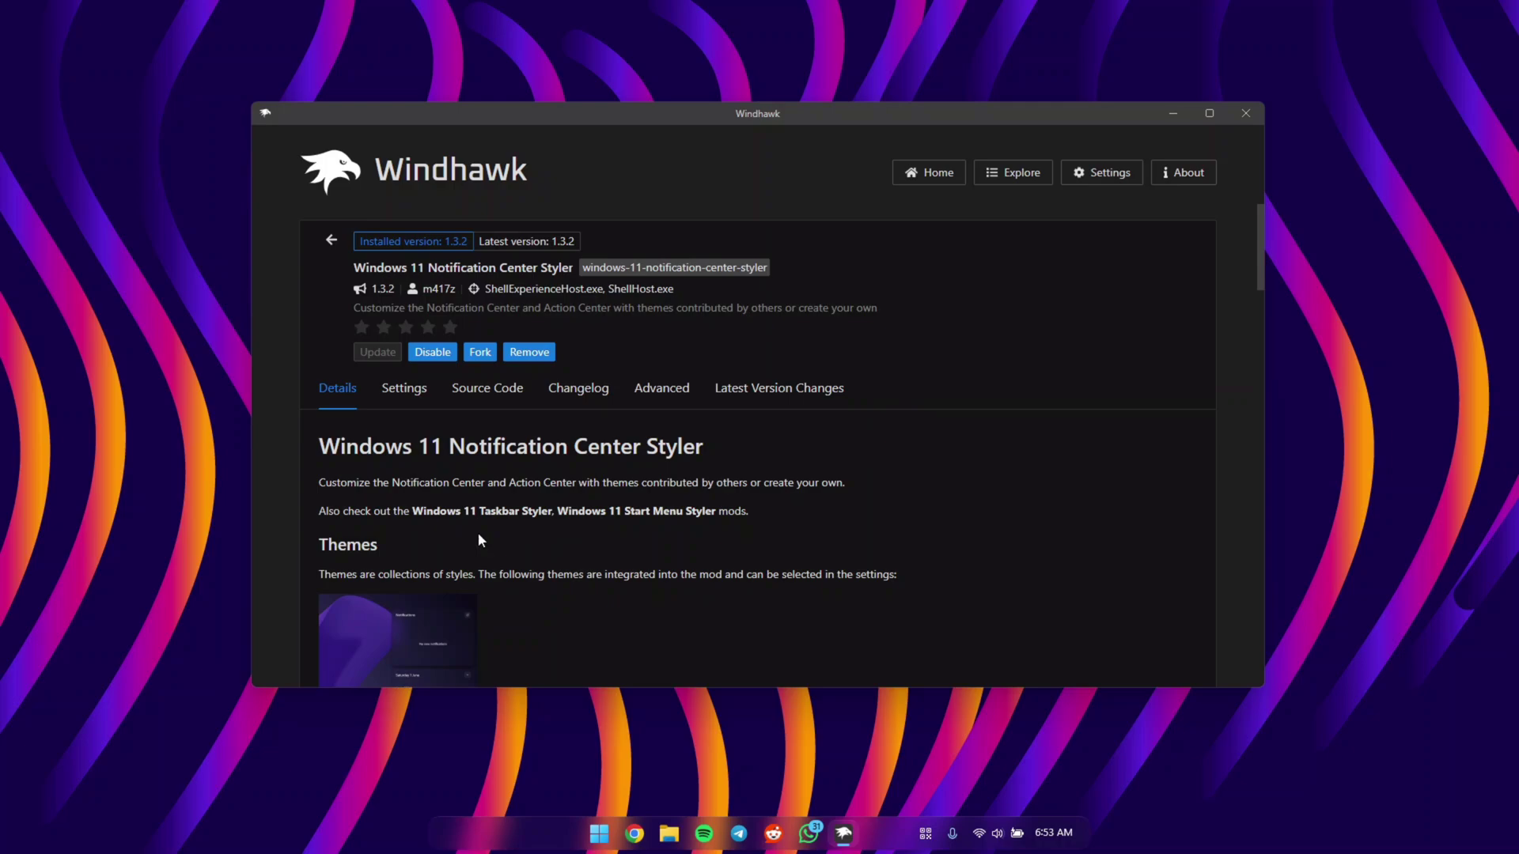
Step: Set the Notification Center Styler theme to TranslucentShell and save
left_click(395, 403)
left_click(530, 537)
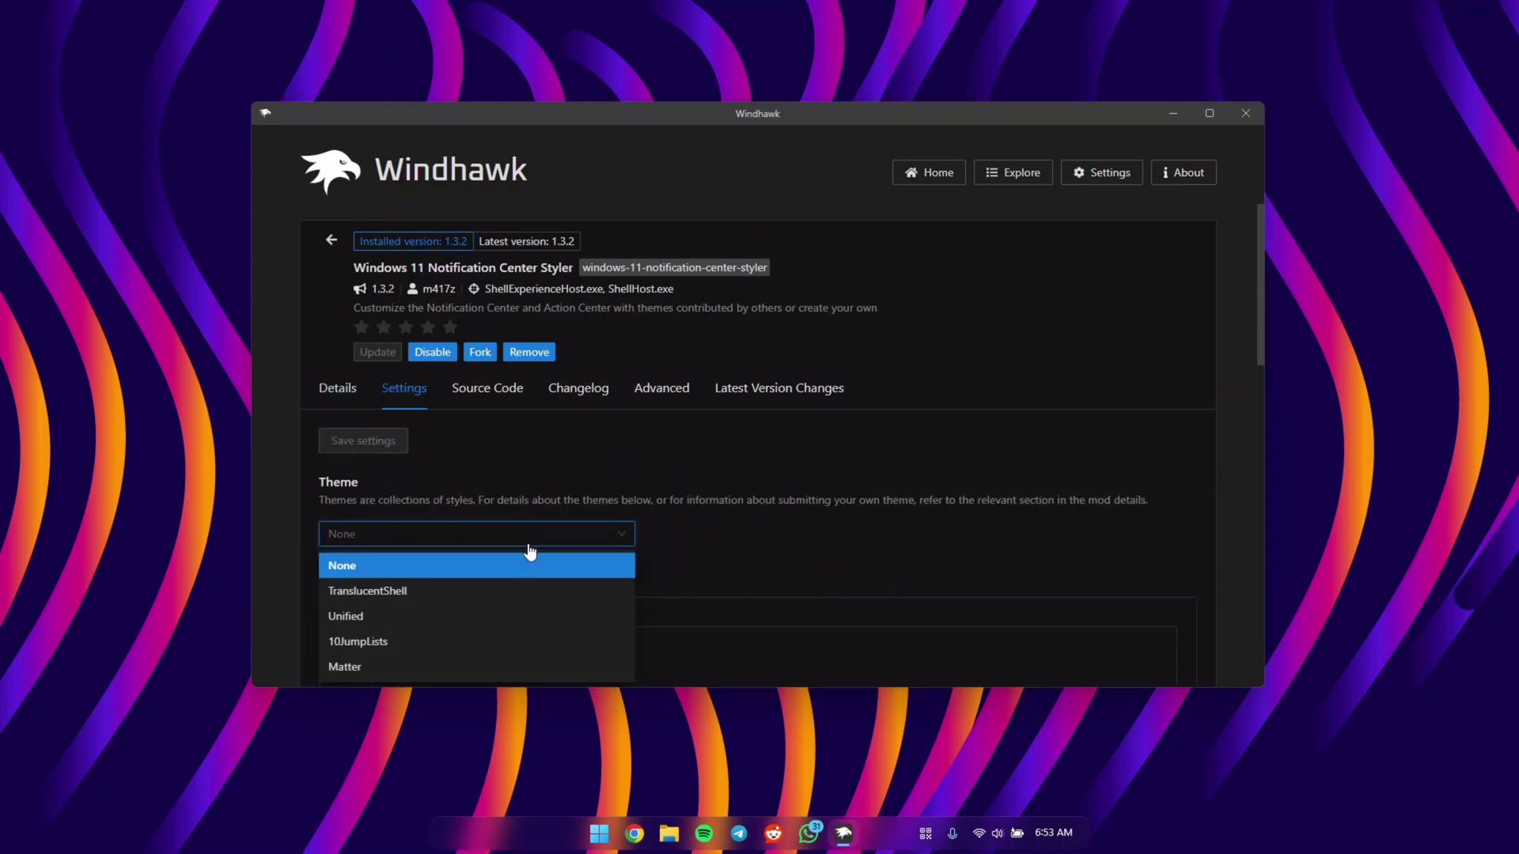
left_click(401, 593)
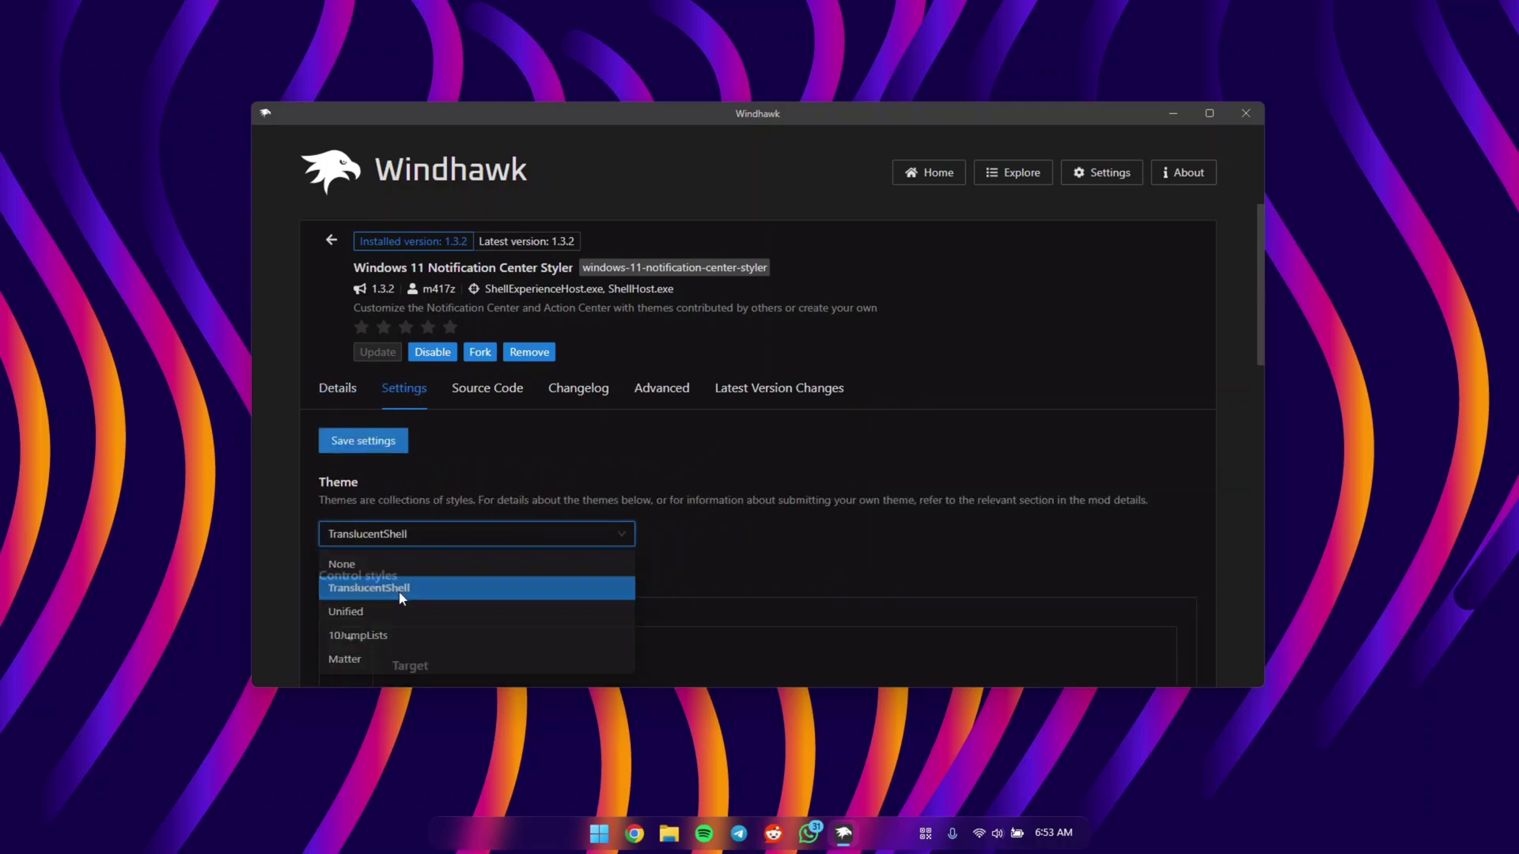
left_click(383, 440)
Step: Check the translucent Quick Settings and Notification Center panels
left_click(998, 833)
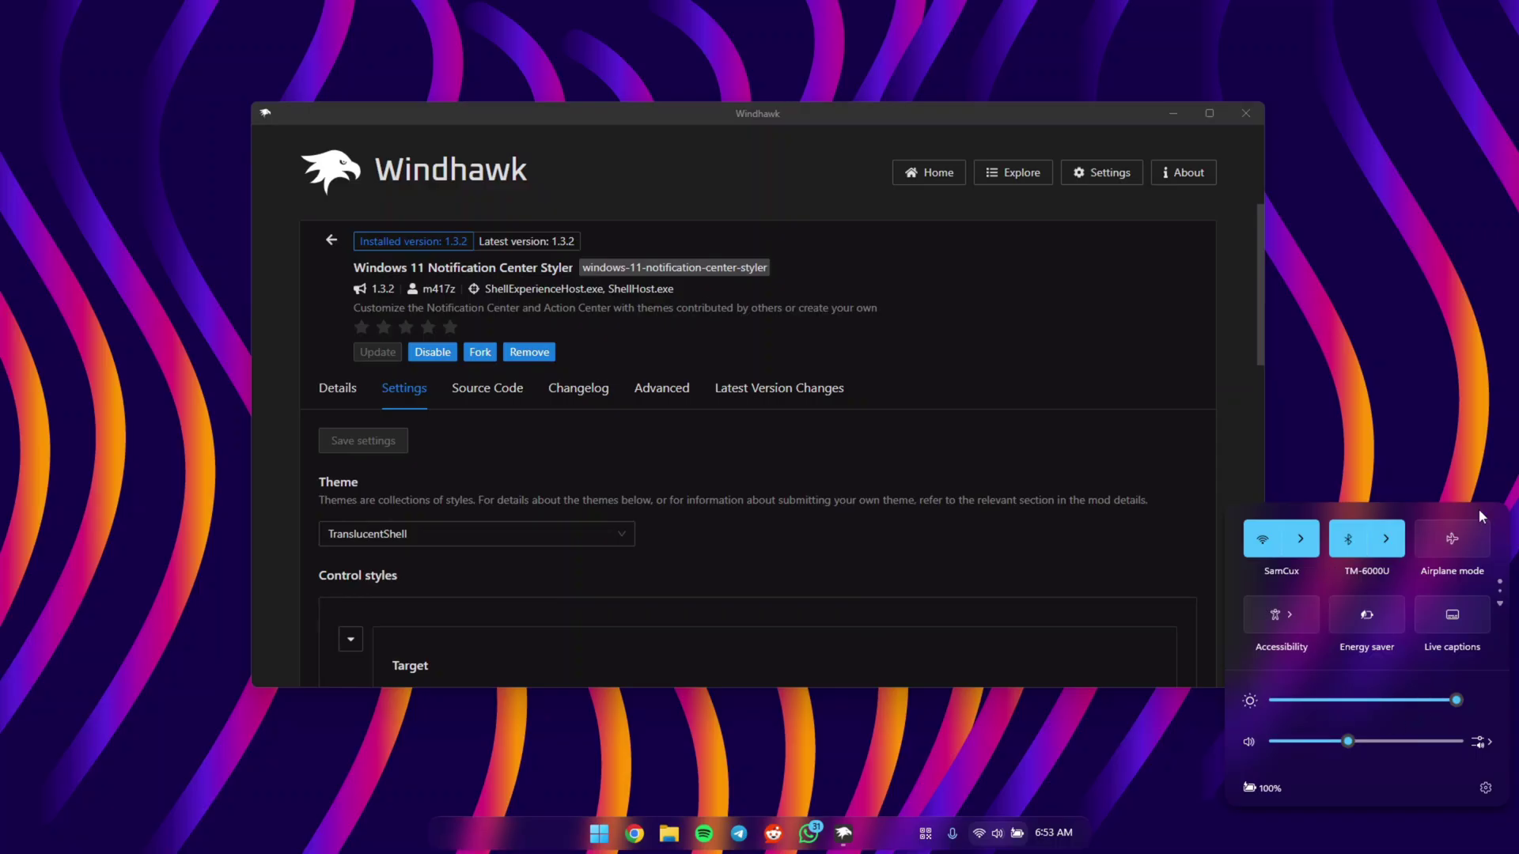
scroll(1425, 600, "down", 1)
left_click(1098, 793)
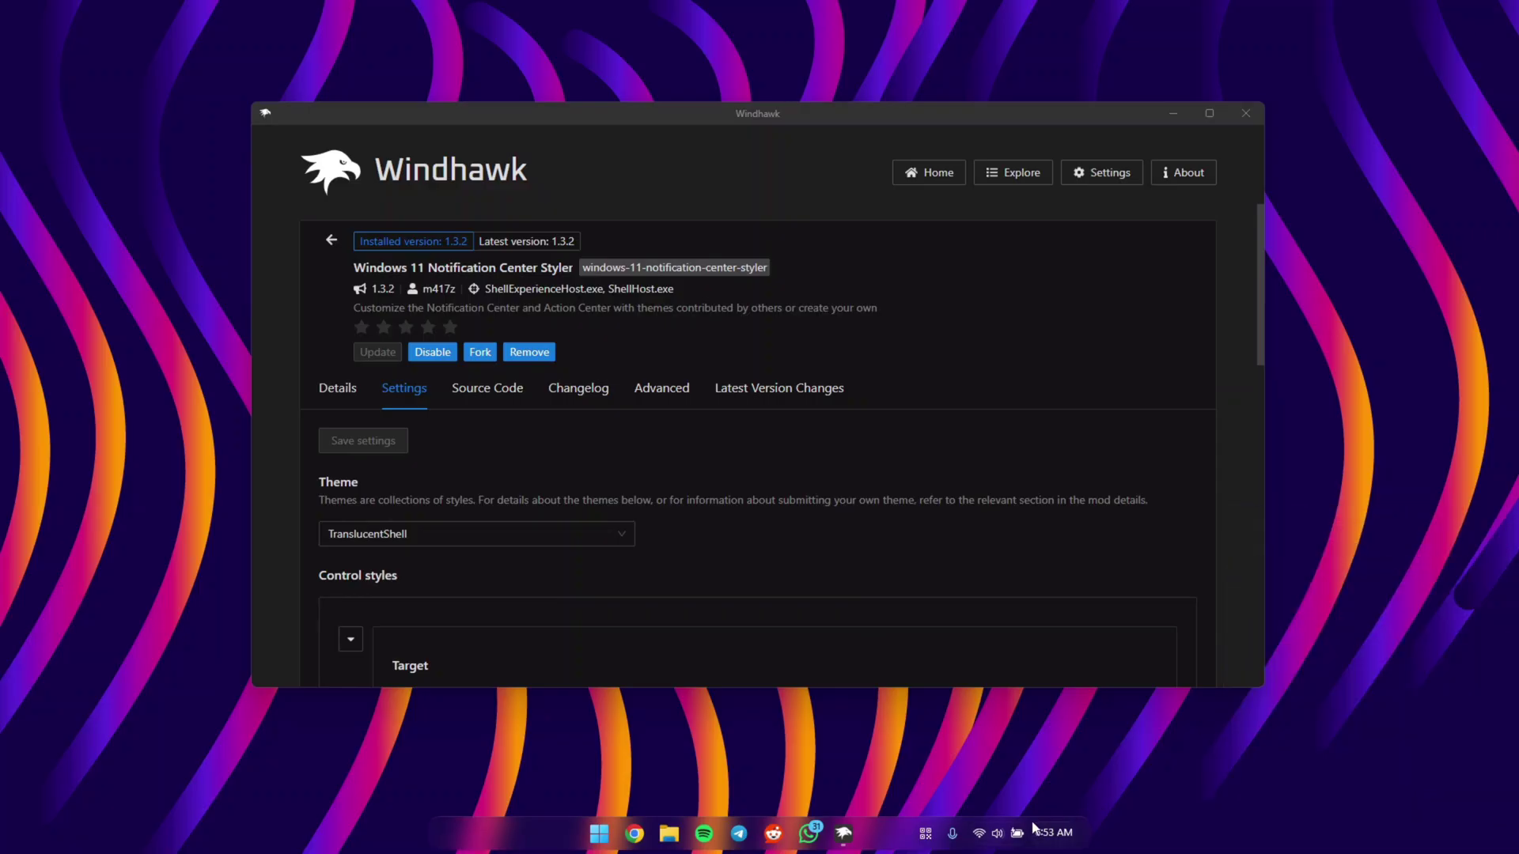
left_click(1036, 831)
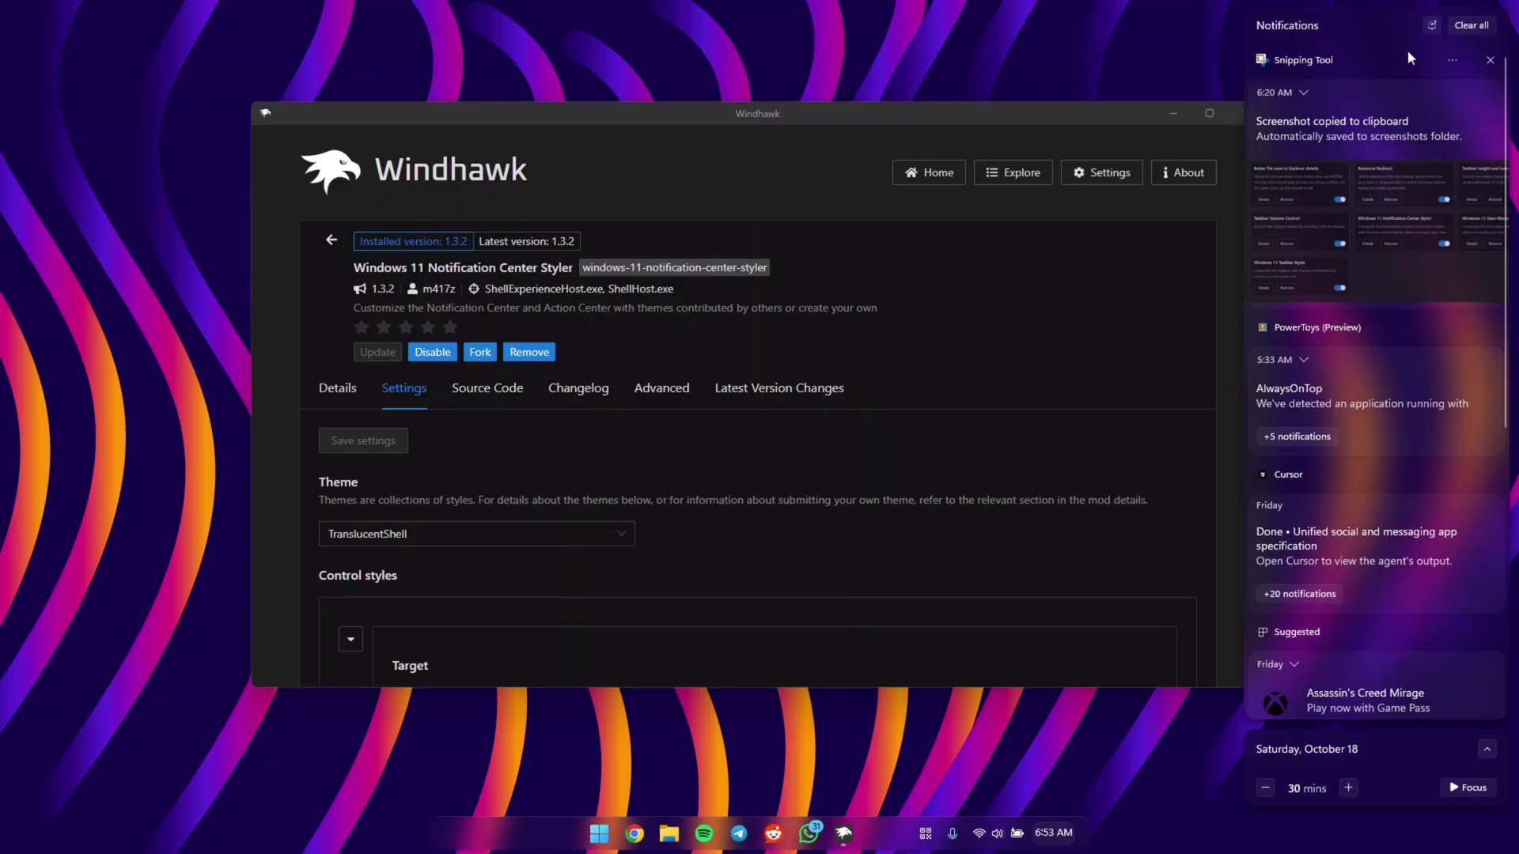
scroll(1378, 530, "down", 5)
scroll(1392, 538, "up", 5)
scroll(1444, 367, "down", 3)
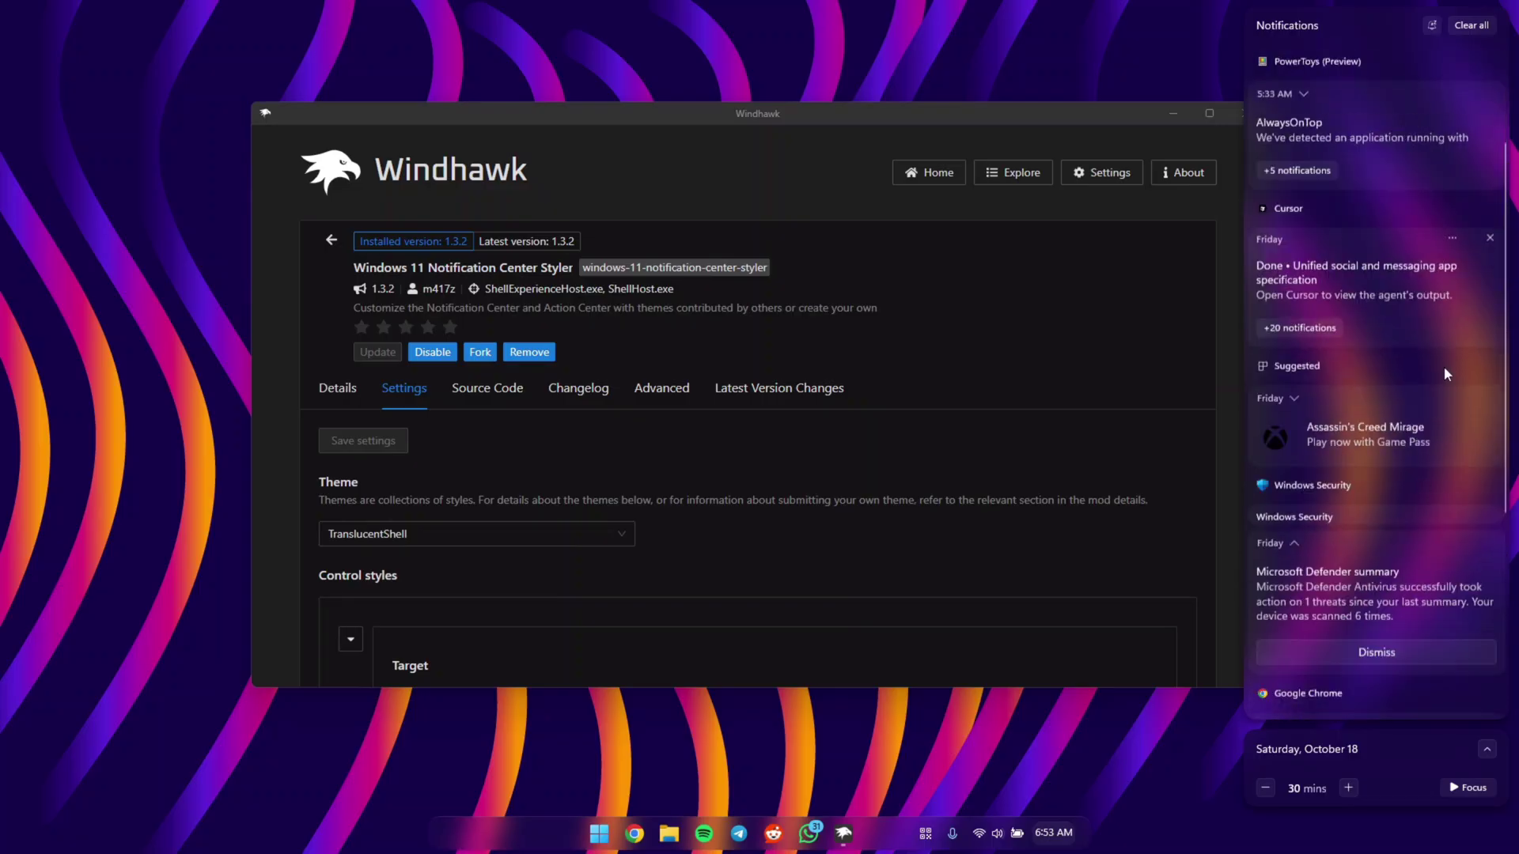
scroll(1444, 362, "down", 2)
scroll(1440, 356, "up", 5)
Step: Install the Taskbar height and icon size mod, accepting the warning
left_click(1012, 173)
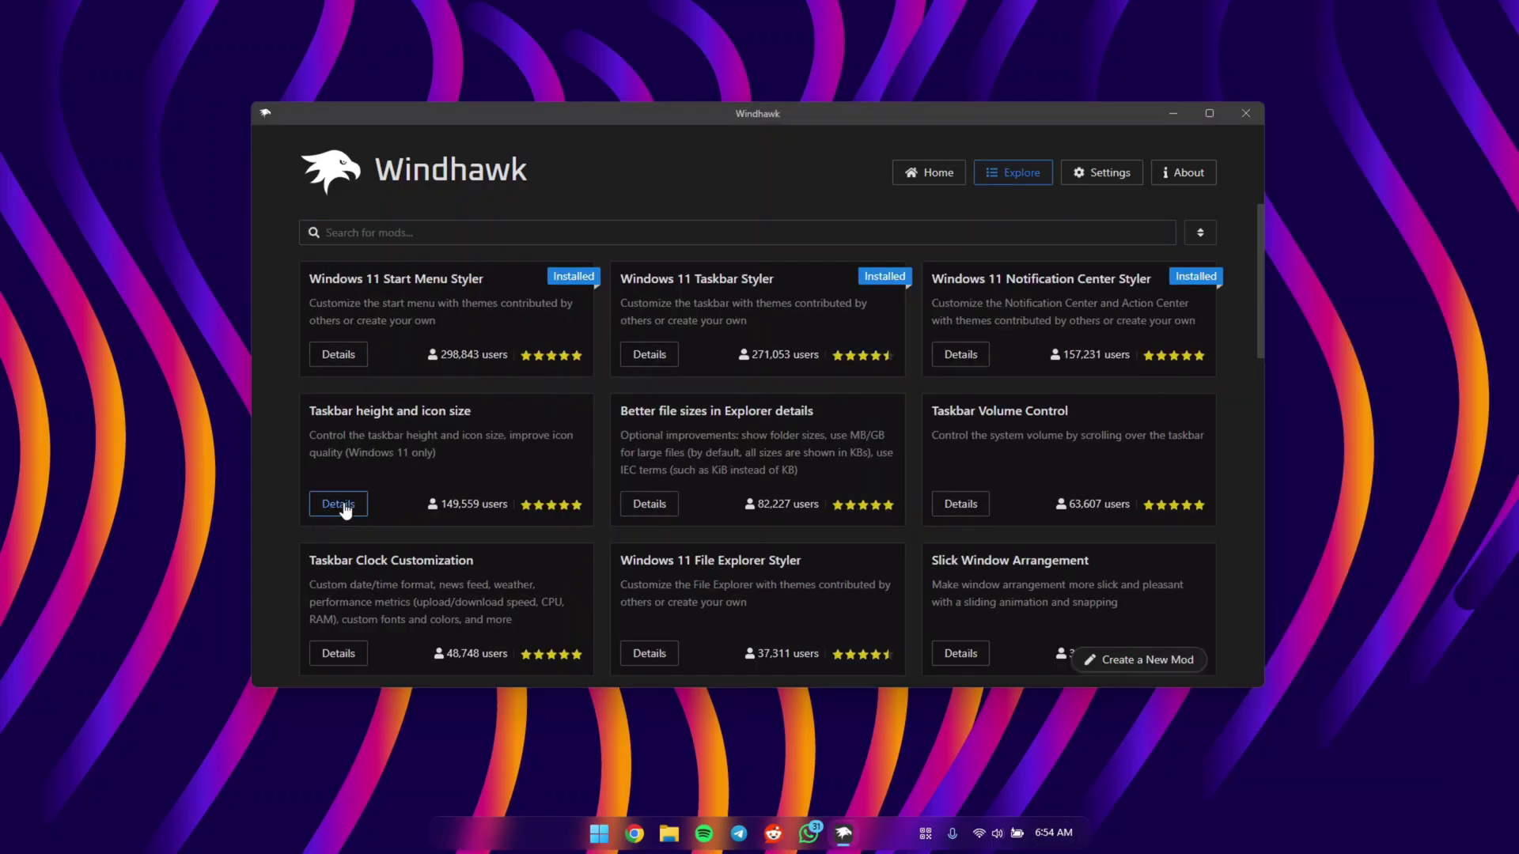
left_click(344, 504)
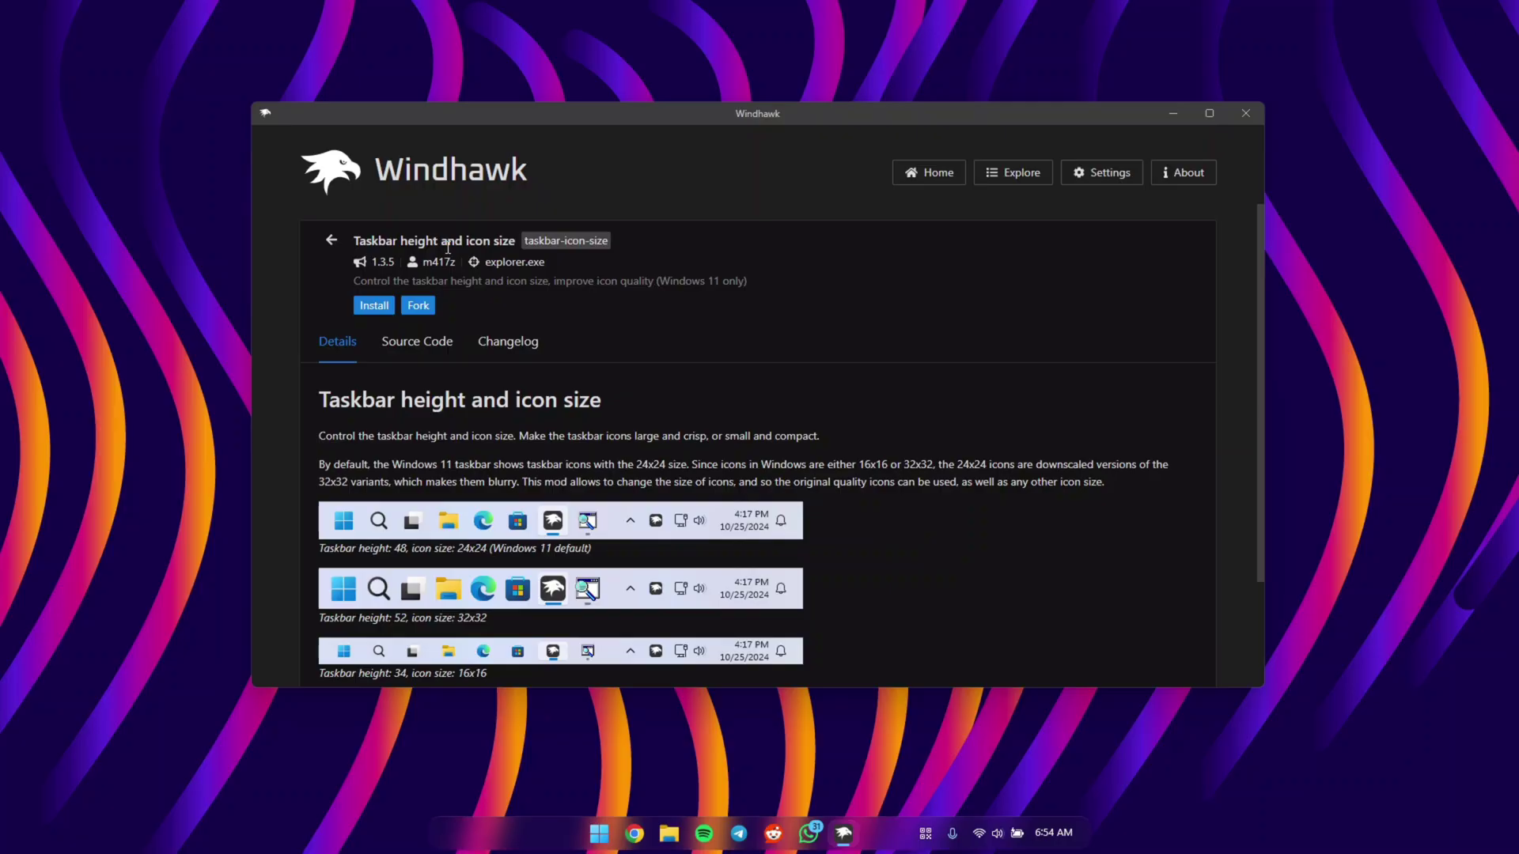
left_click(390, 309)
left_click(823, 511)
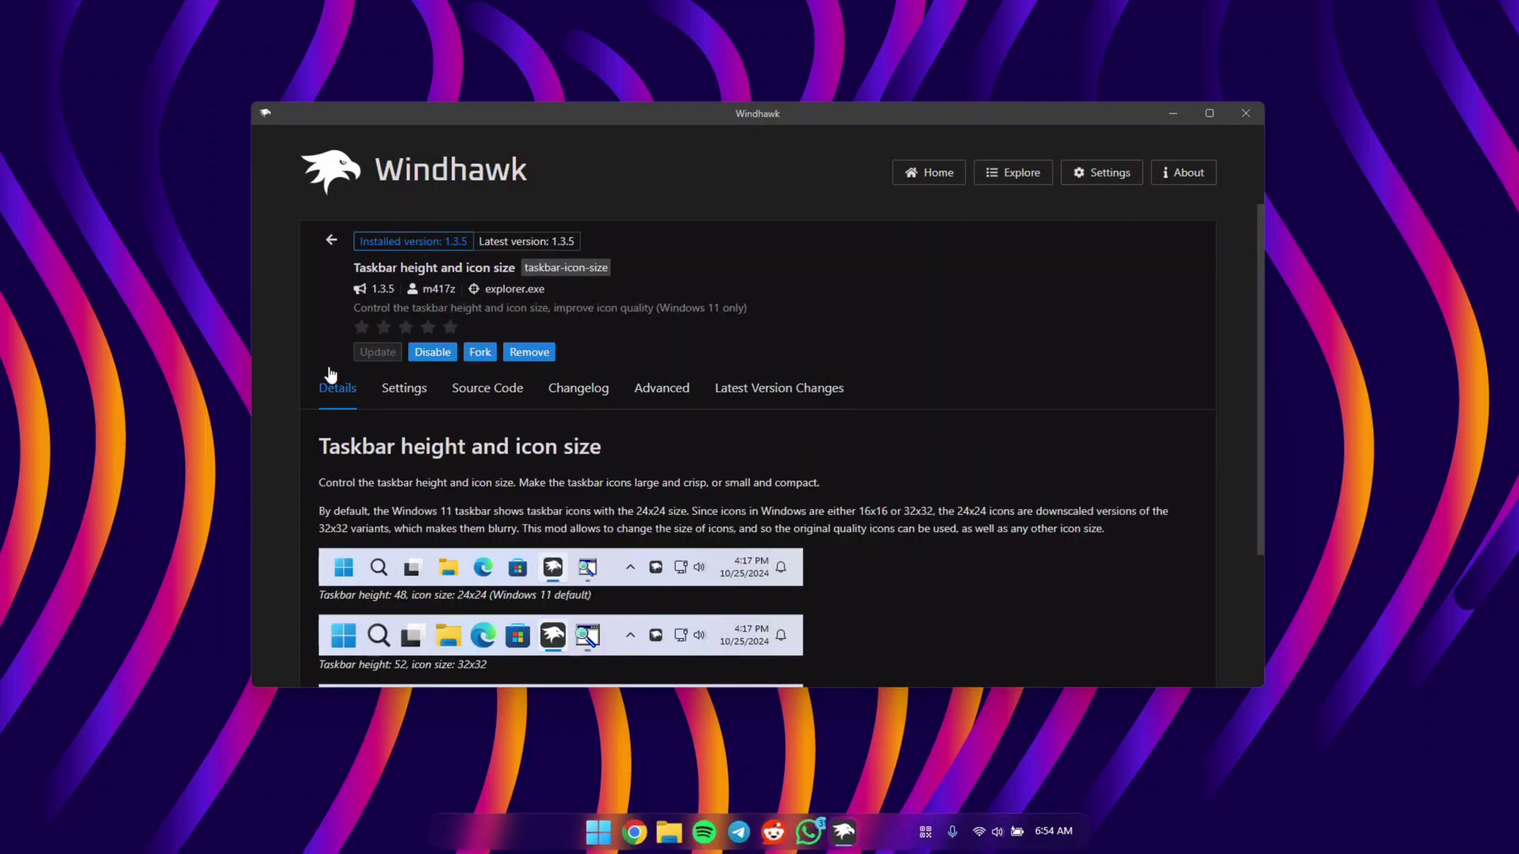
Step: Set the taskbar height to 65 and save the settings
left_click(404, 389)
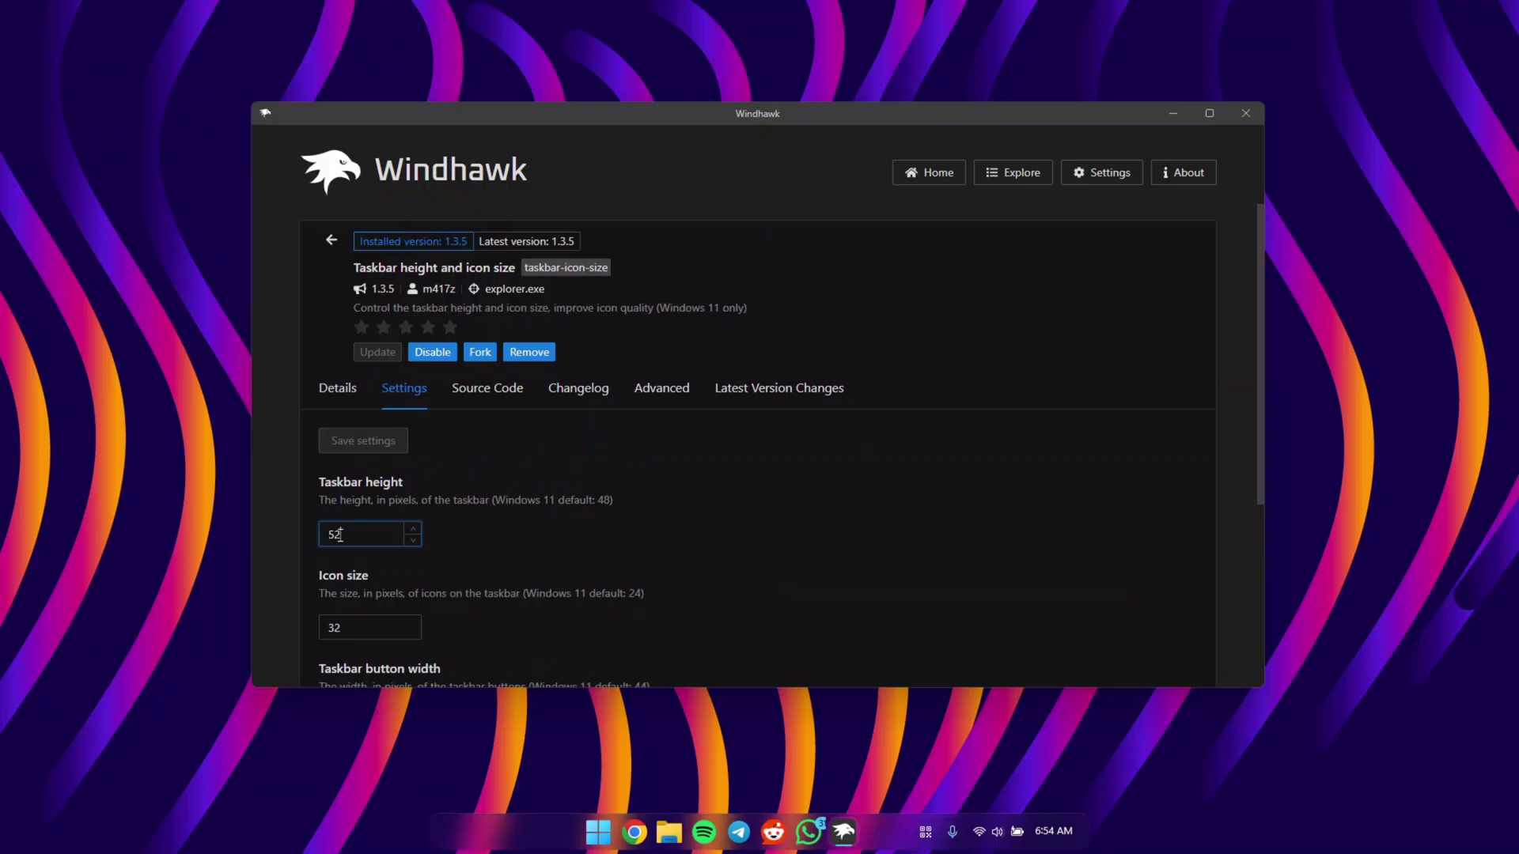
key("BackSpace")
key("BackSpace")
type("65")
left_click(348, 441)
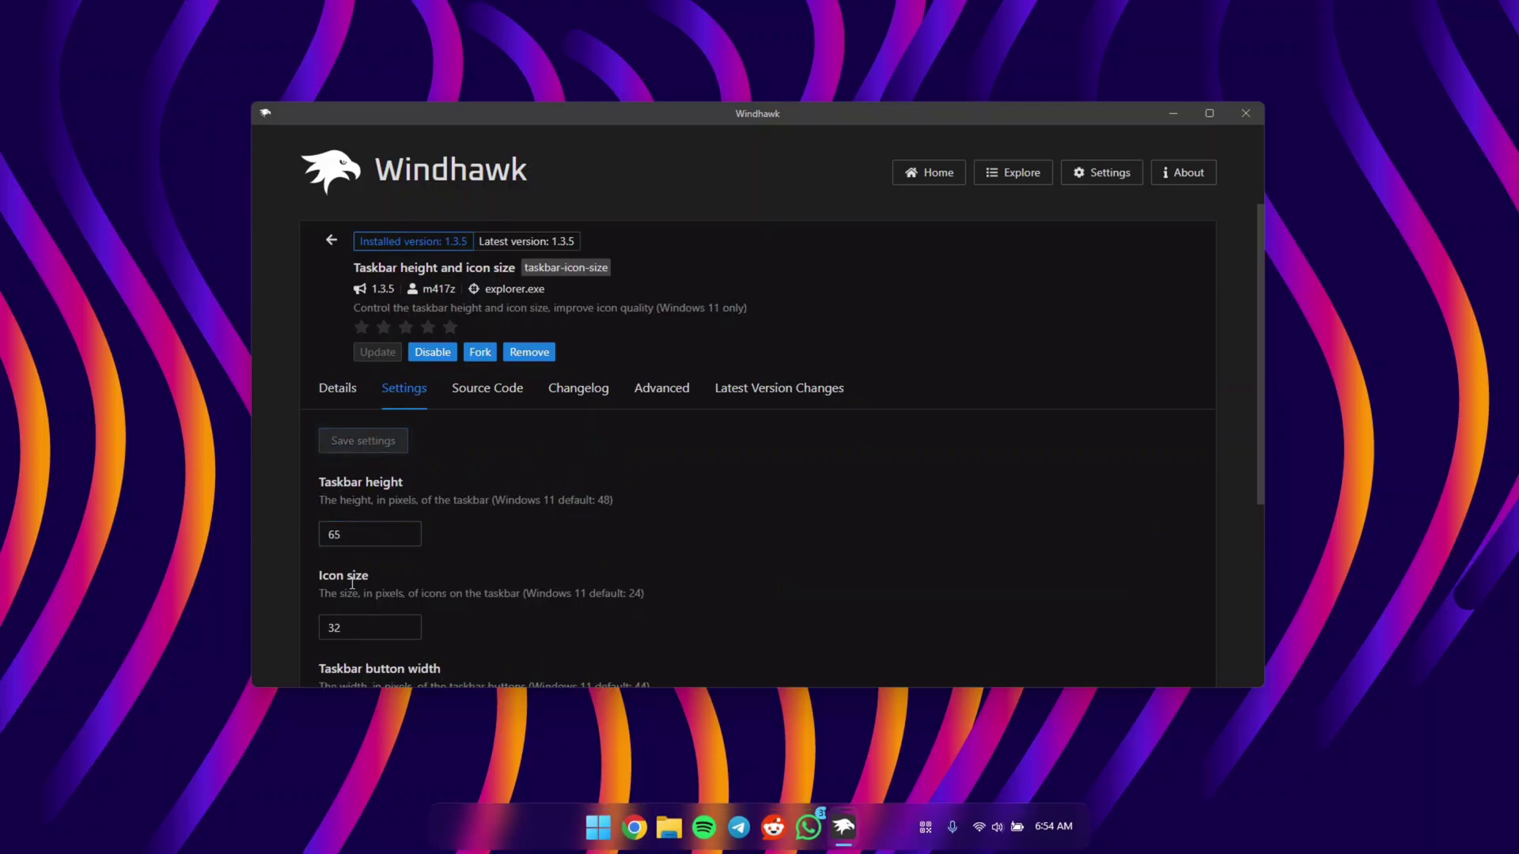
scroll(477, 585, "down", 3)
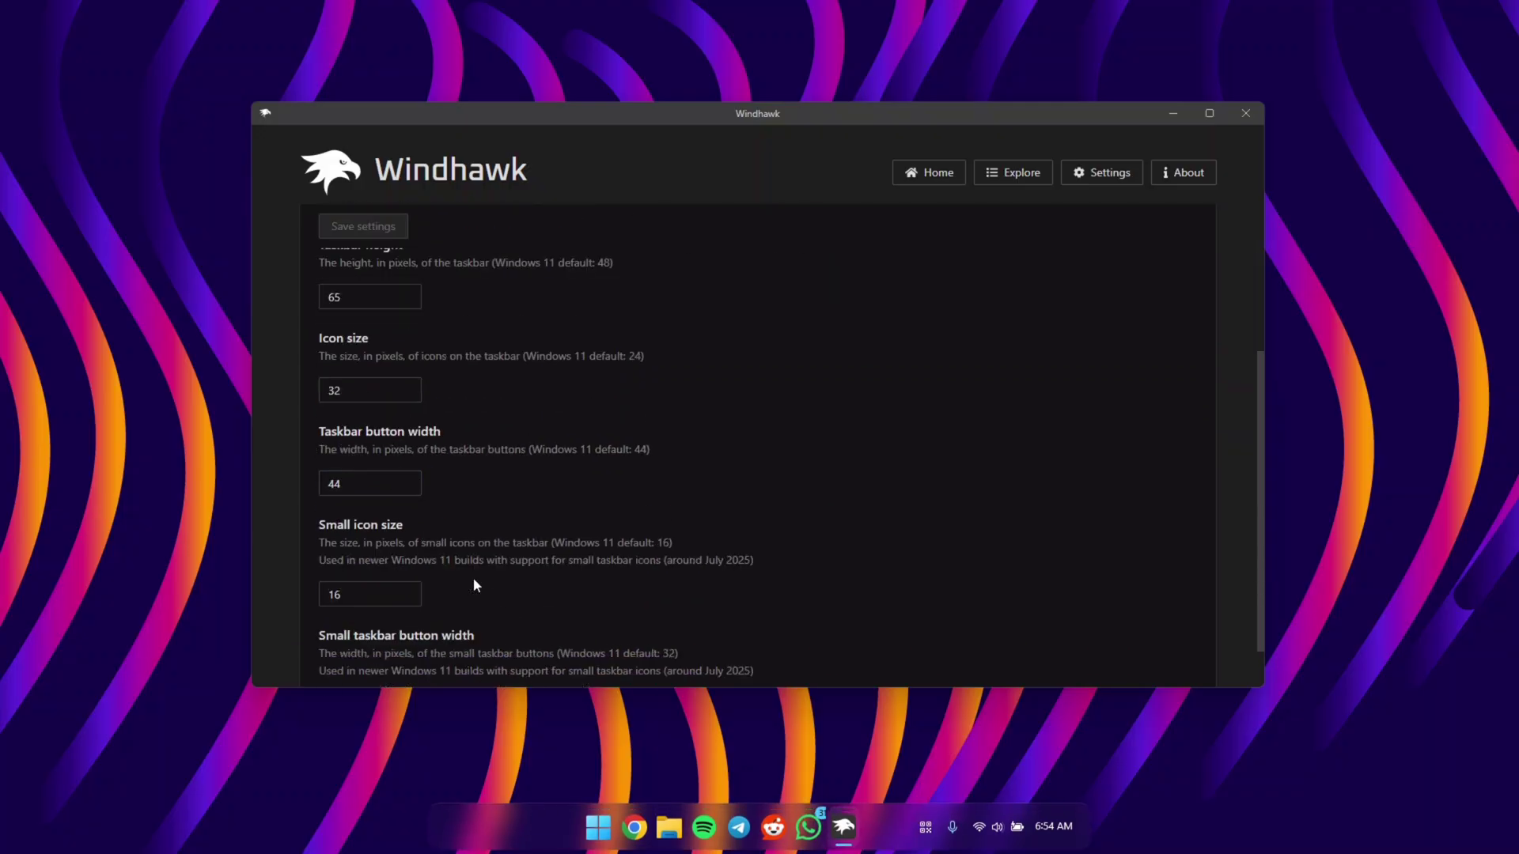
scroll(477, 585, "up", 2)
Step: Check the Start menu with the taller taskbar, then disable the mod and return to the catalogue
left_click(598, 827)
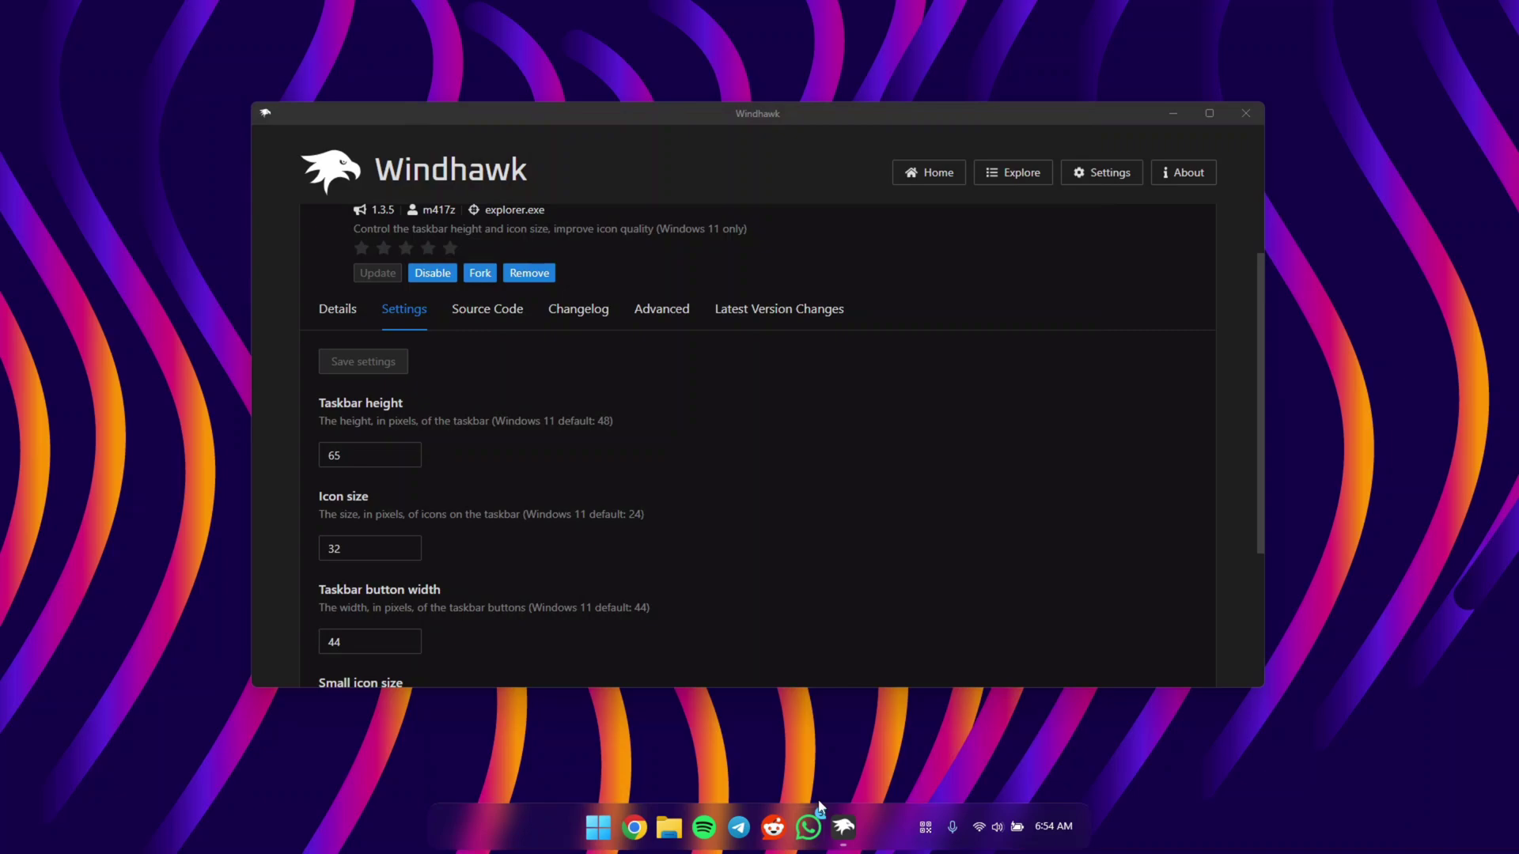
scroll(546, 434, "up", 1)
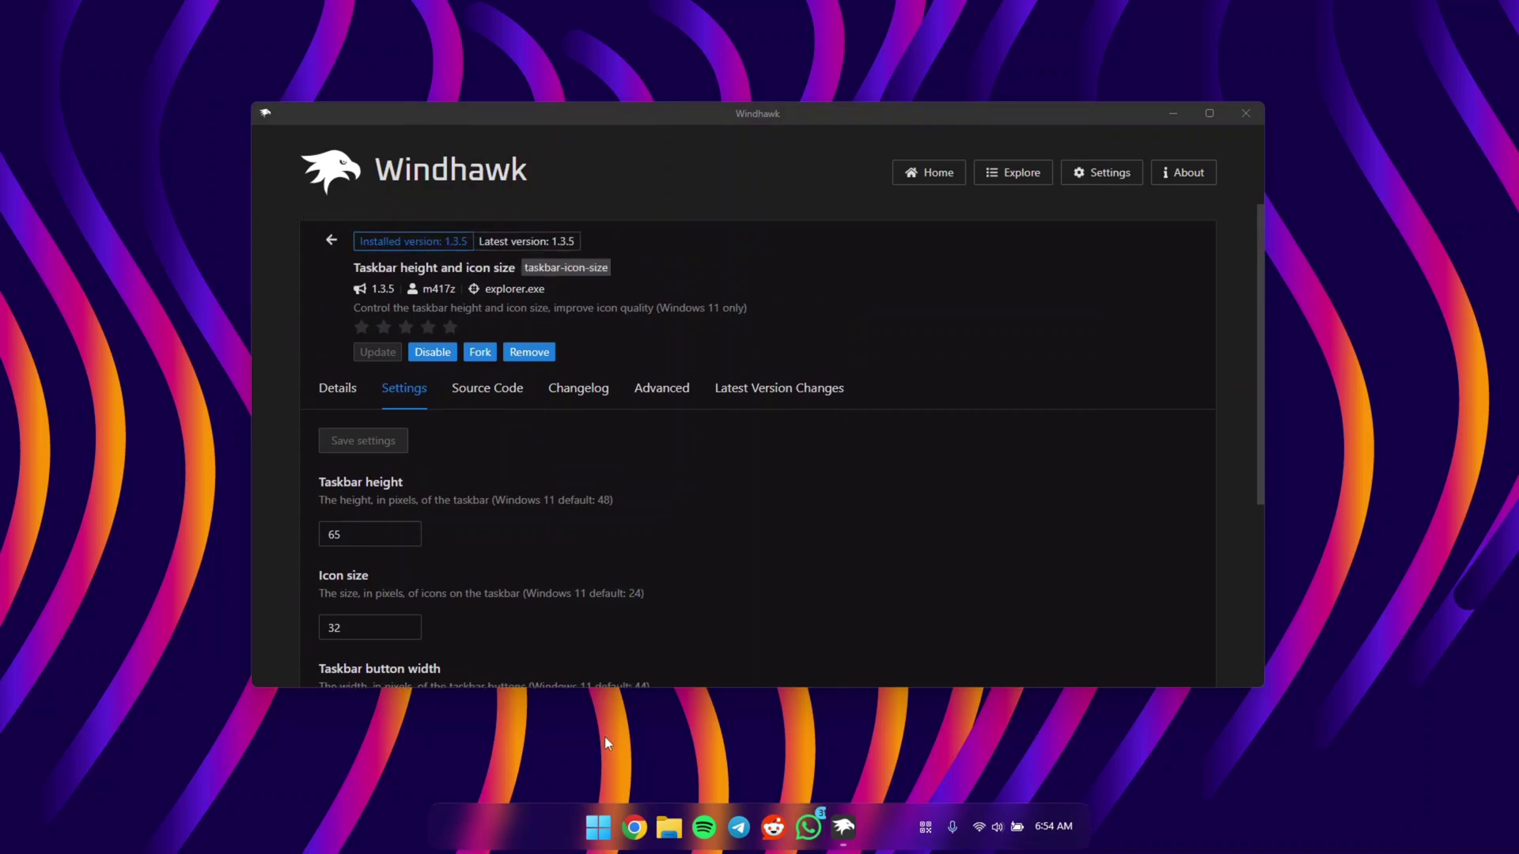
left_click(442, 354)
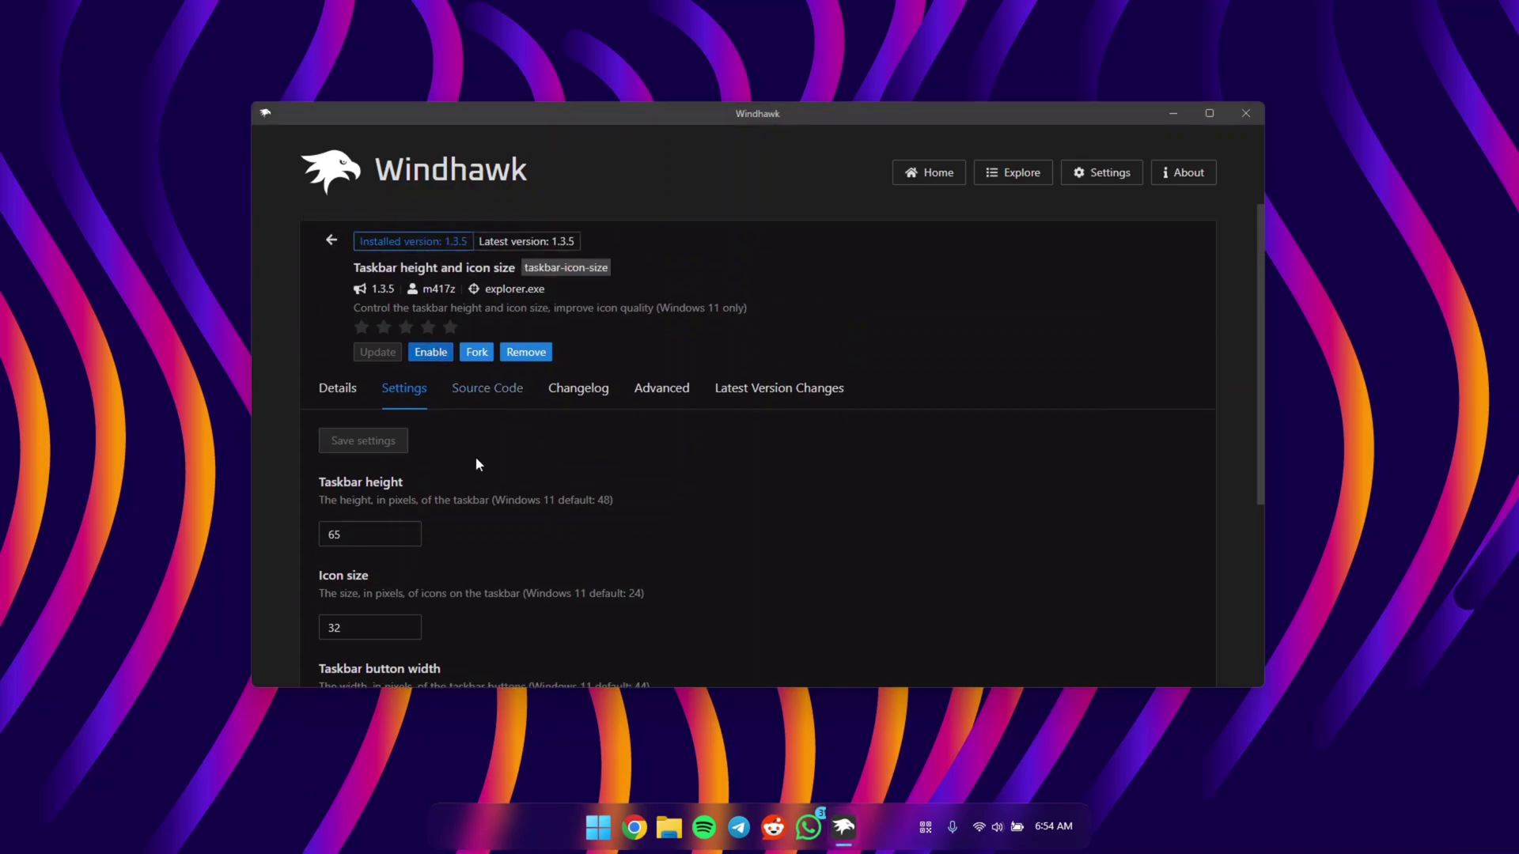
left_click(331, 239)
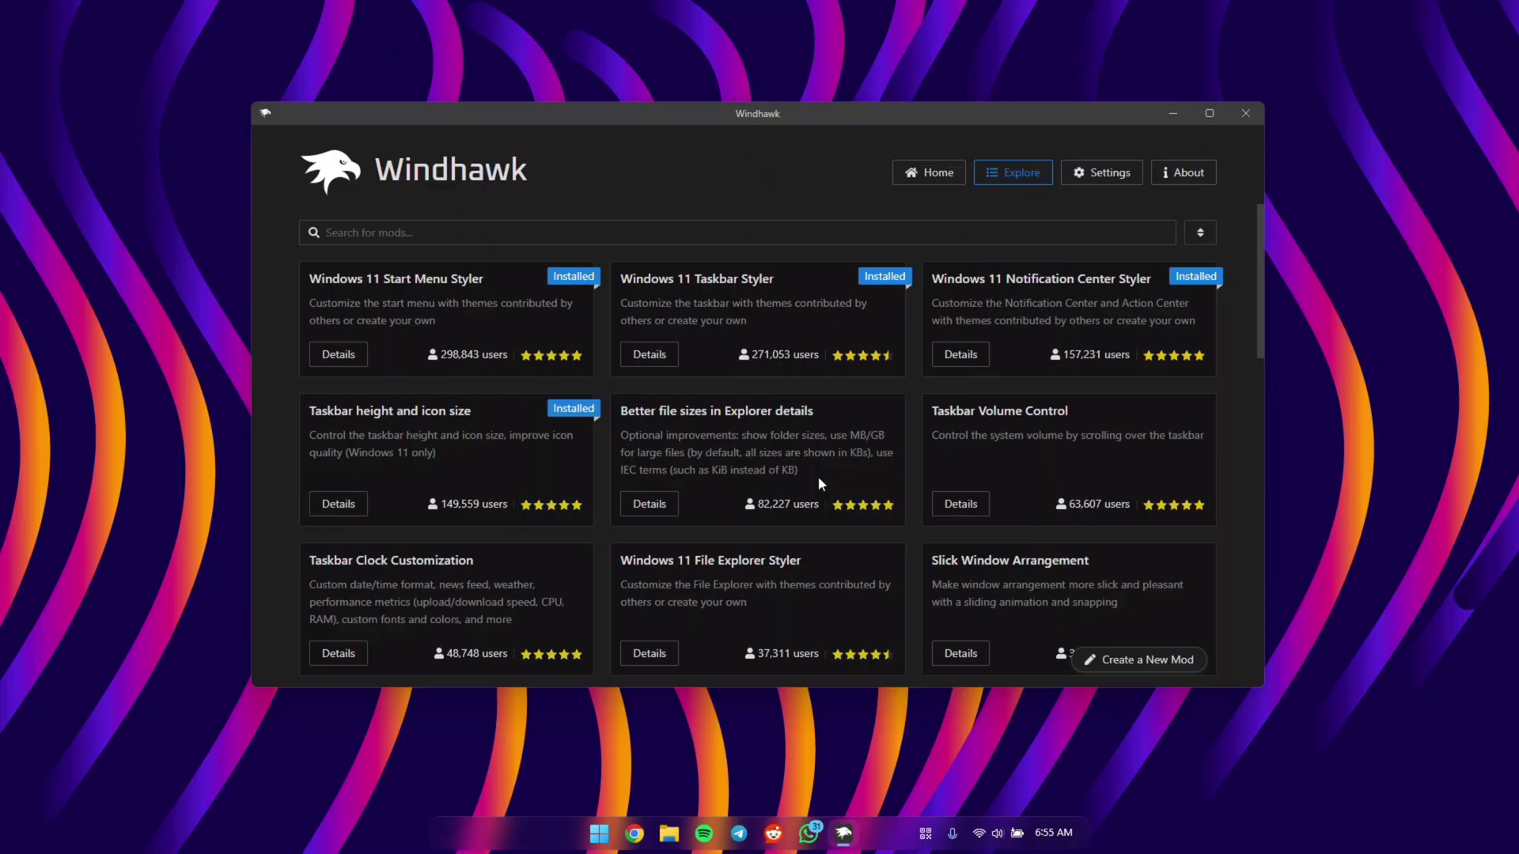
Step: Install the Taskbar Volume Control mod, accepting the warning
left_click(975, 504)
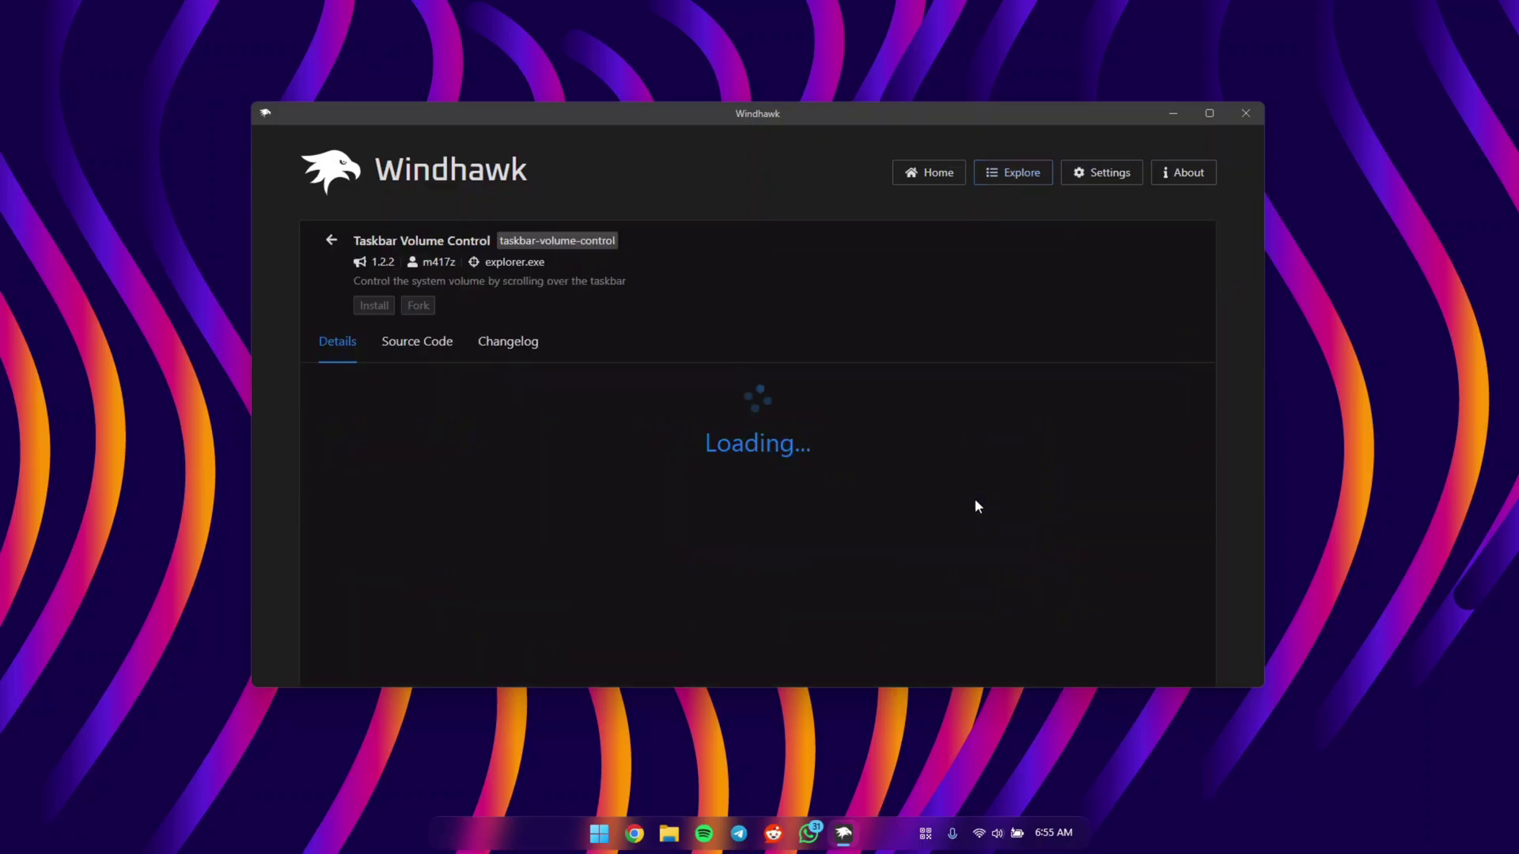
left_click(383, 308)
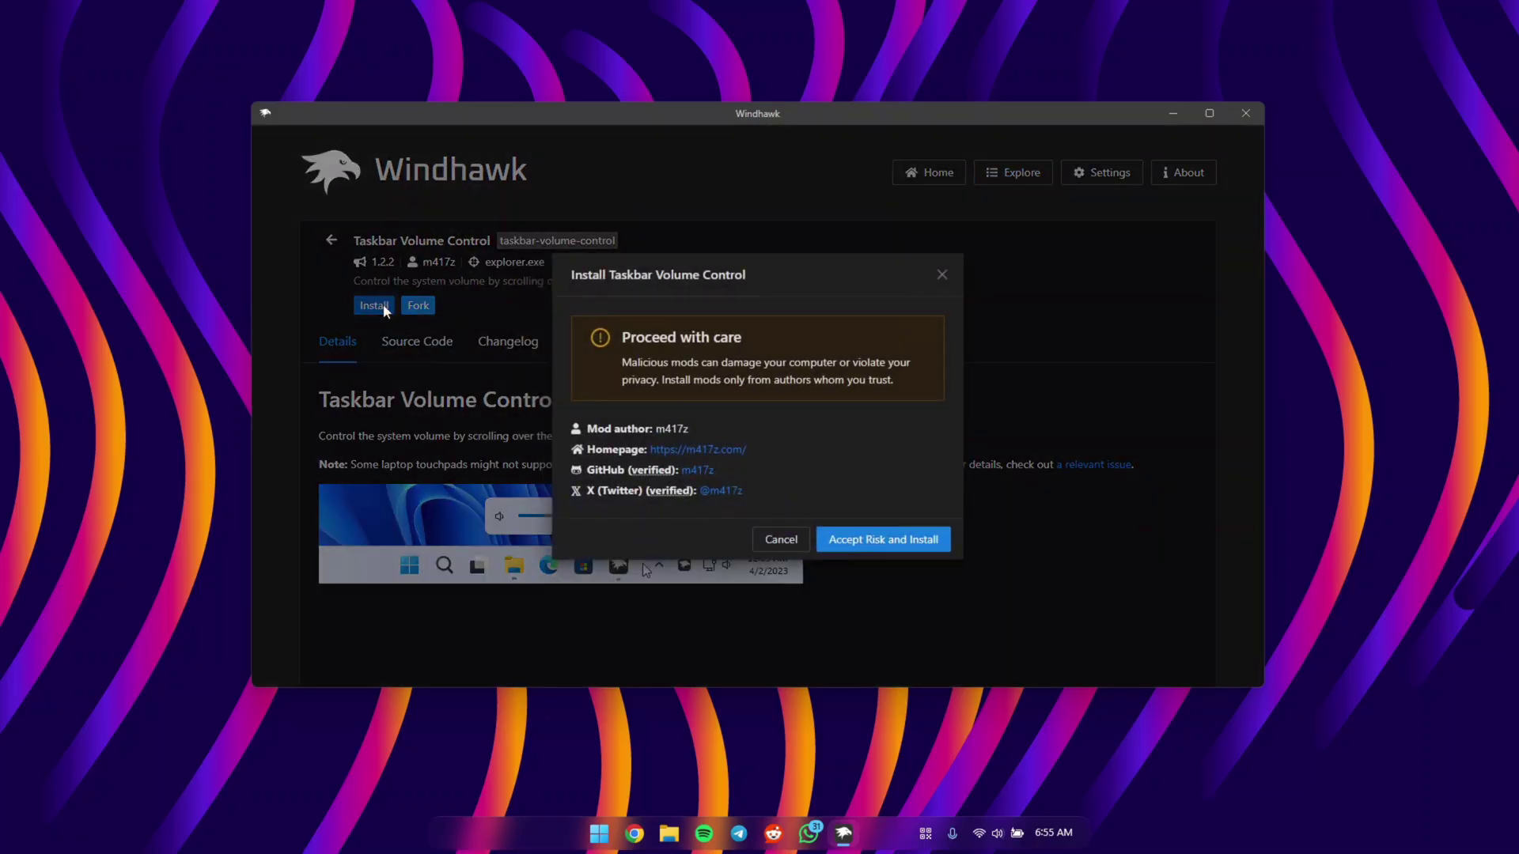
left_click(901, 539)
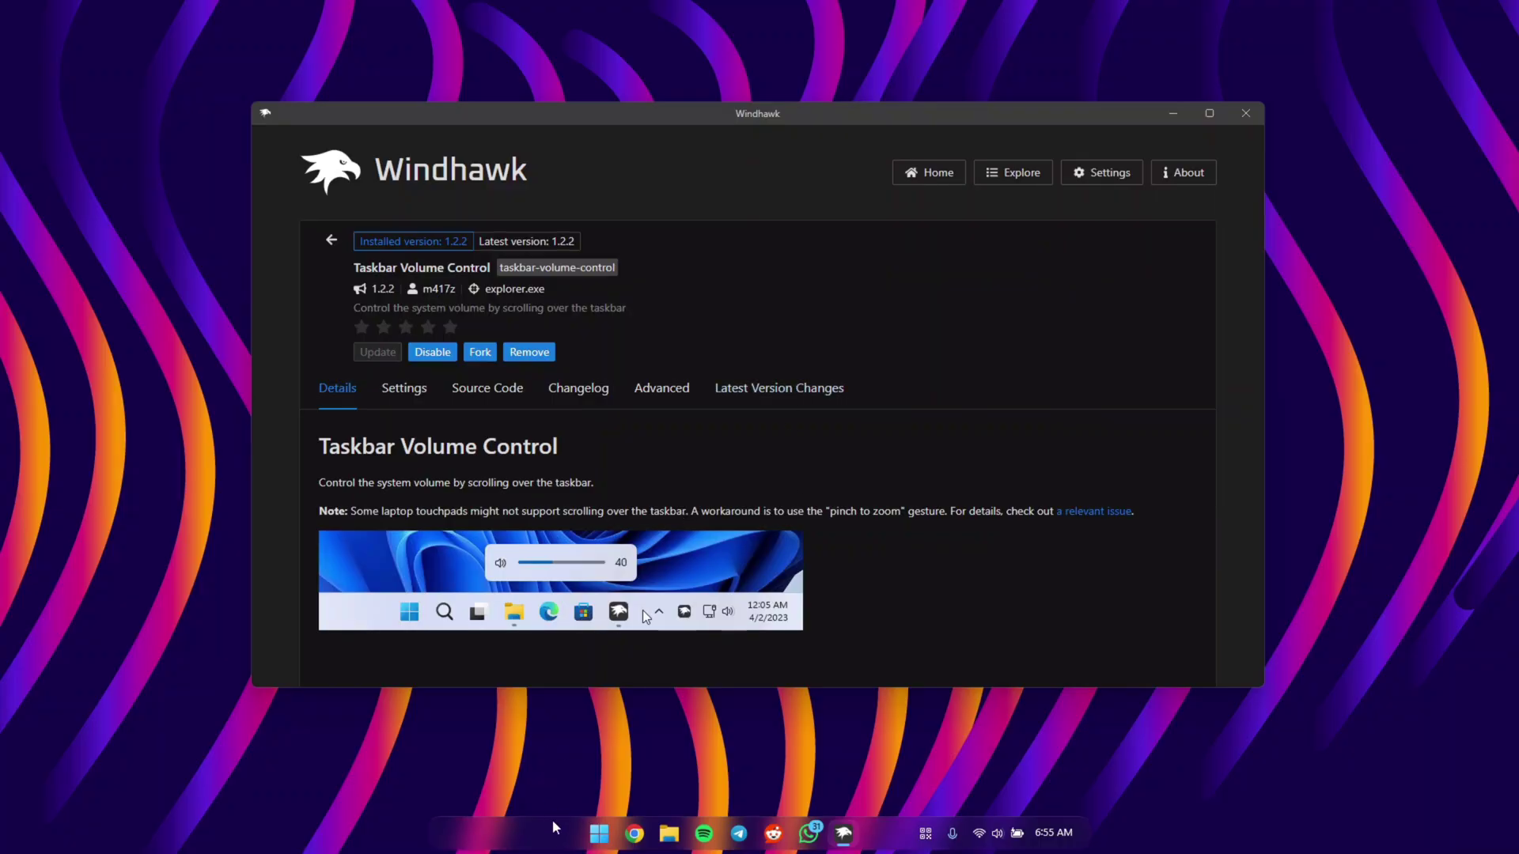
Step: Scroll over the taskbar to change volume, verify in Quick Settings, and return to the mod list
scroll(554, 835, "up", 2)
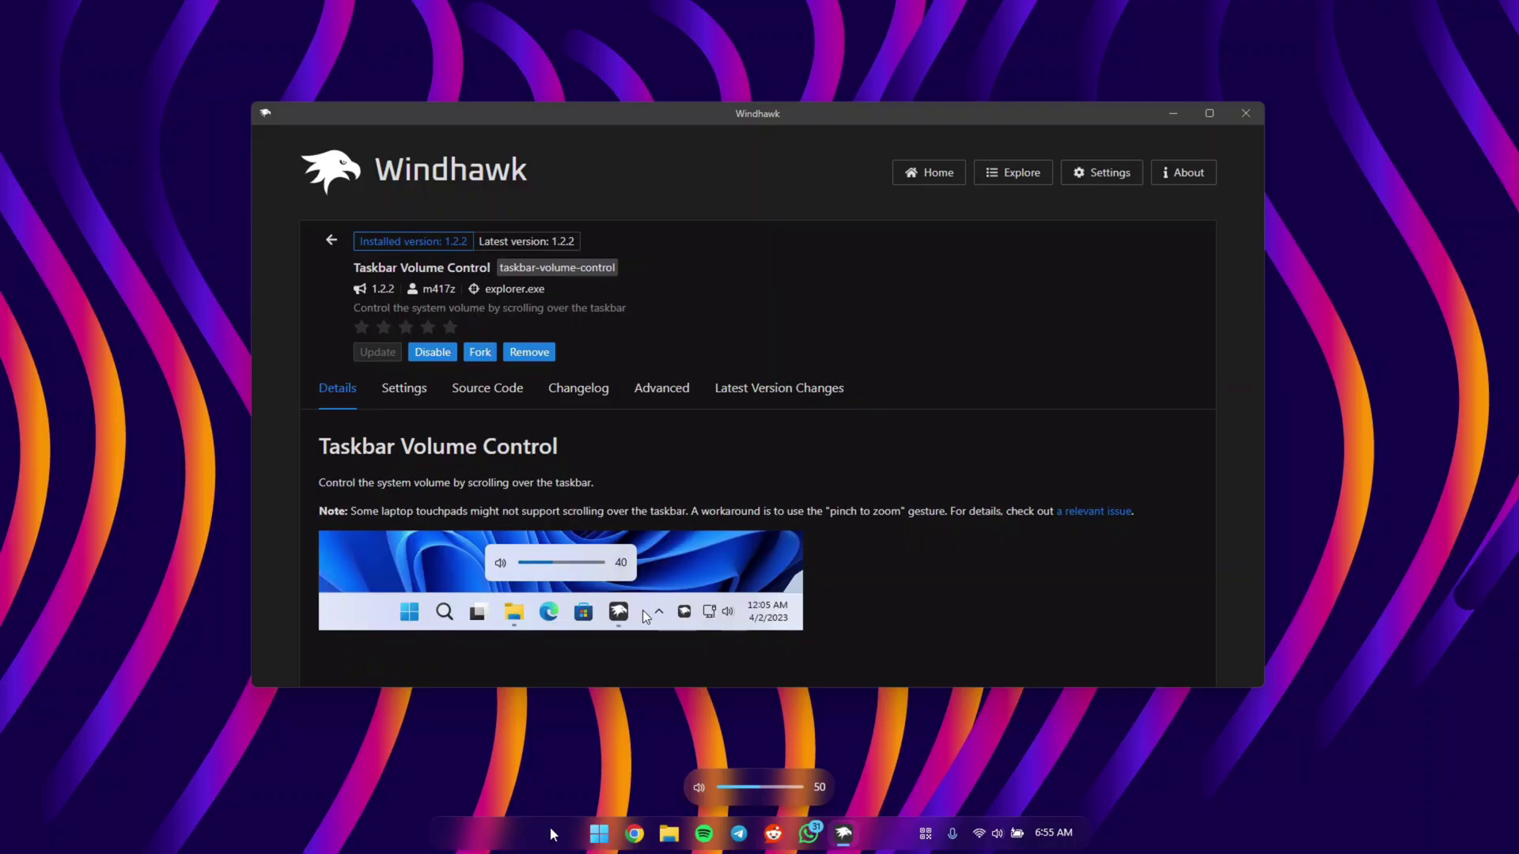
scroll(553, 834, "up", 4)
left_click(1028, 826)
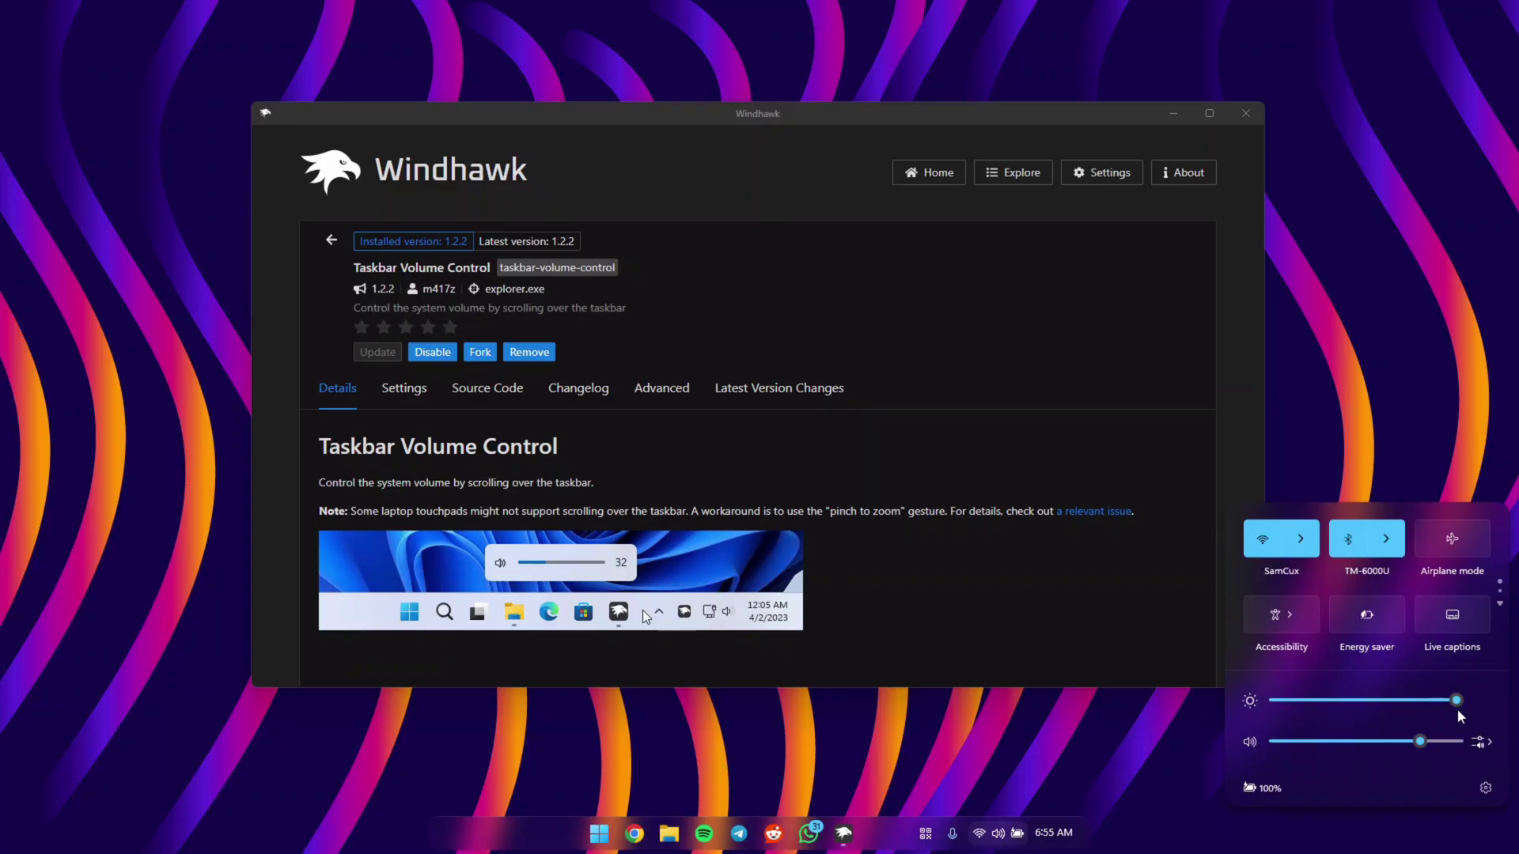
left_click(329, 241)
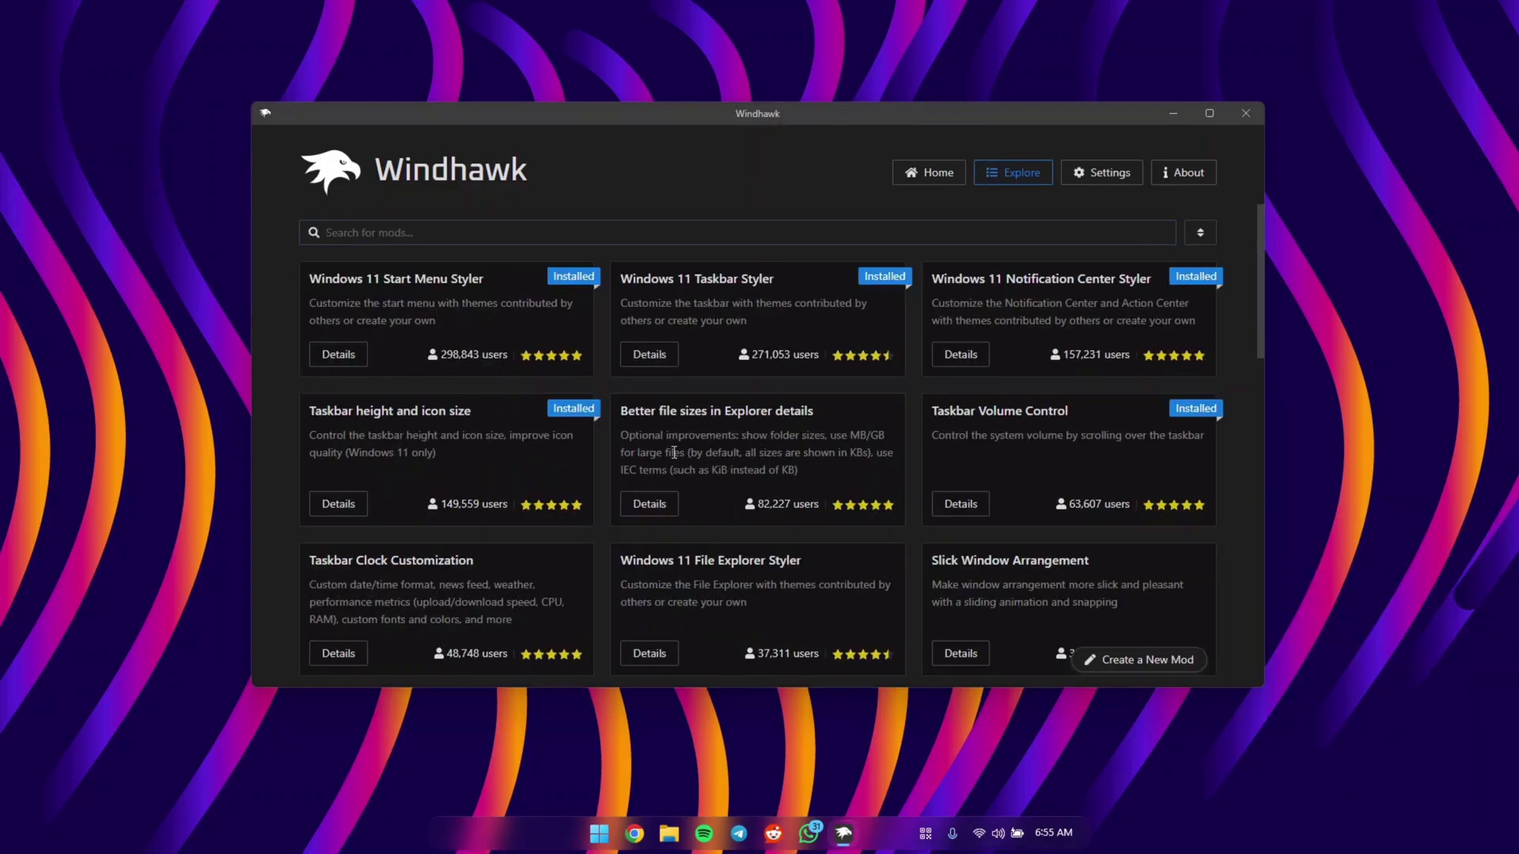
Step: Close Windhawk, browse the restyled Start menu, and open File Explorer with Win+E
key("alt+F4")
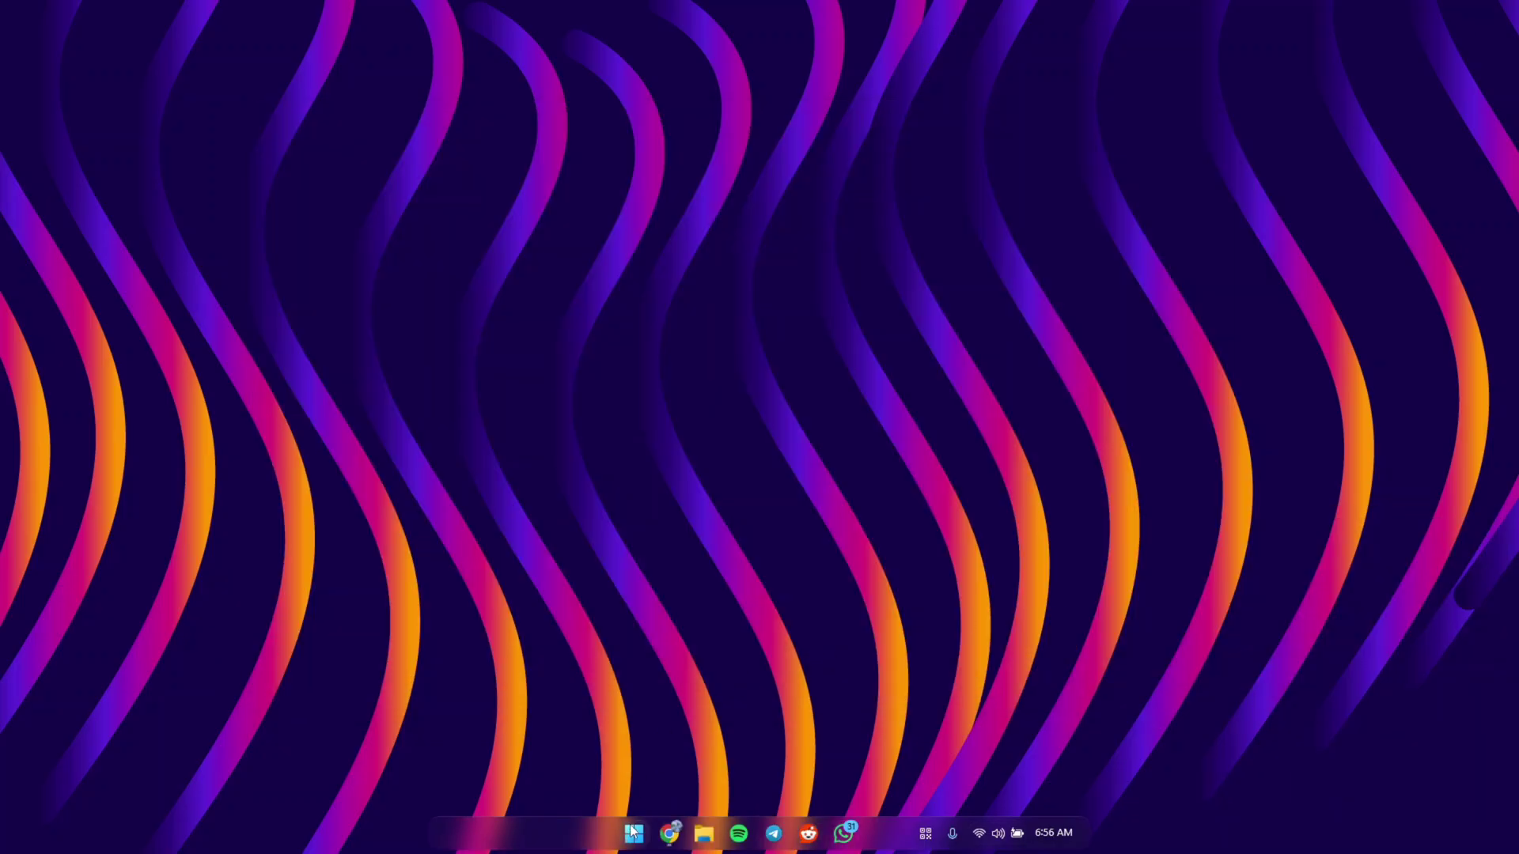
left_click(633, 832)
scroll(785, 313, "down", 3)
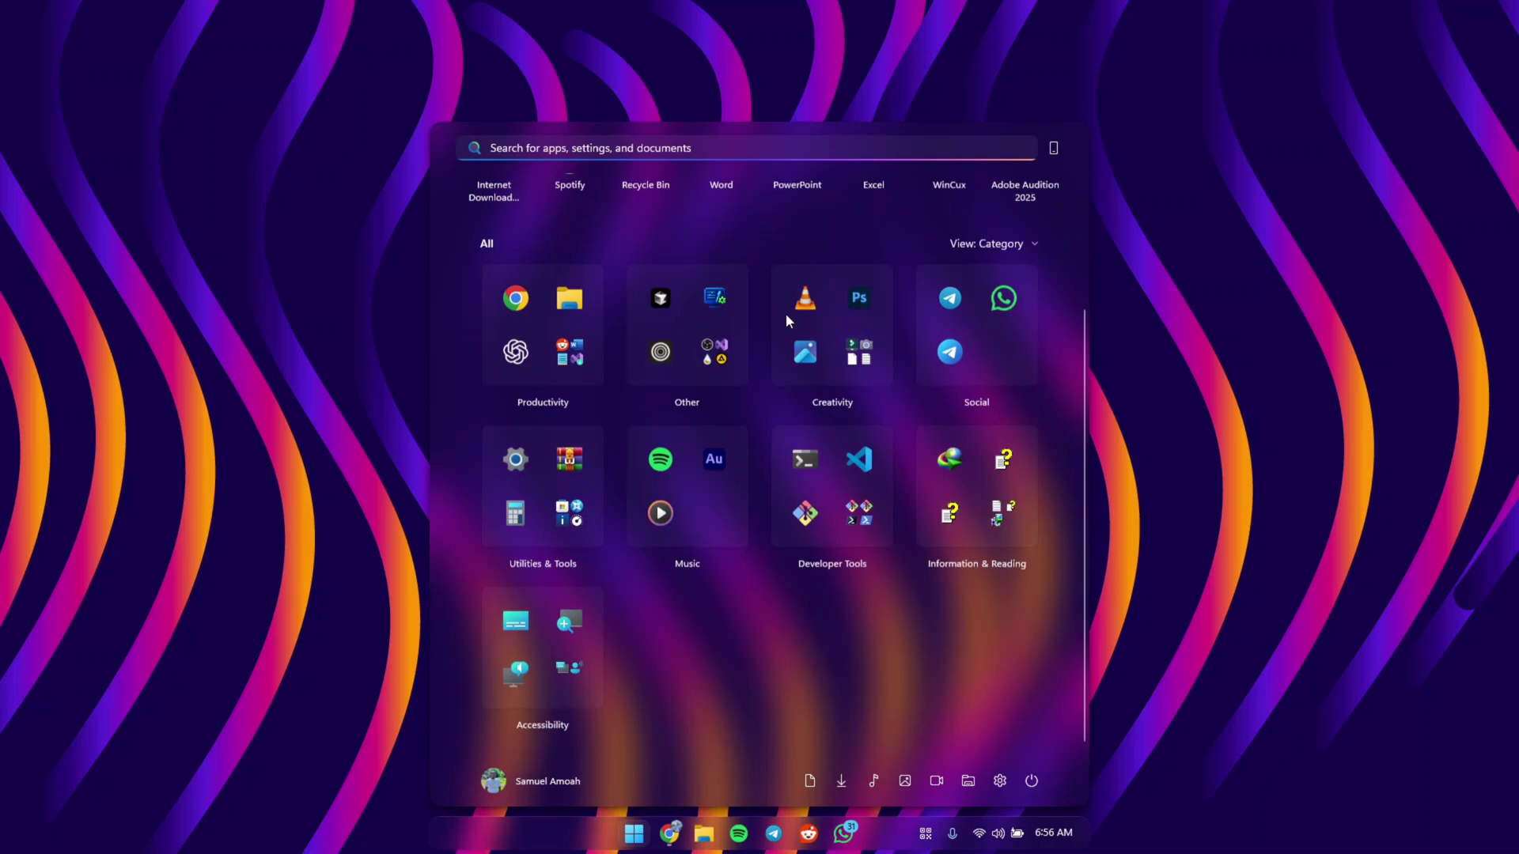
scroll(758, 462, "up", 3)
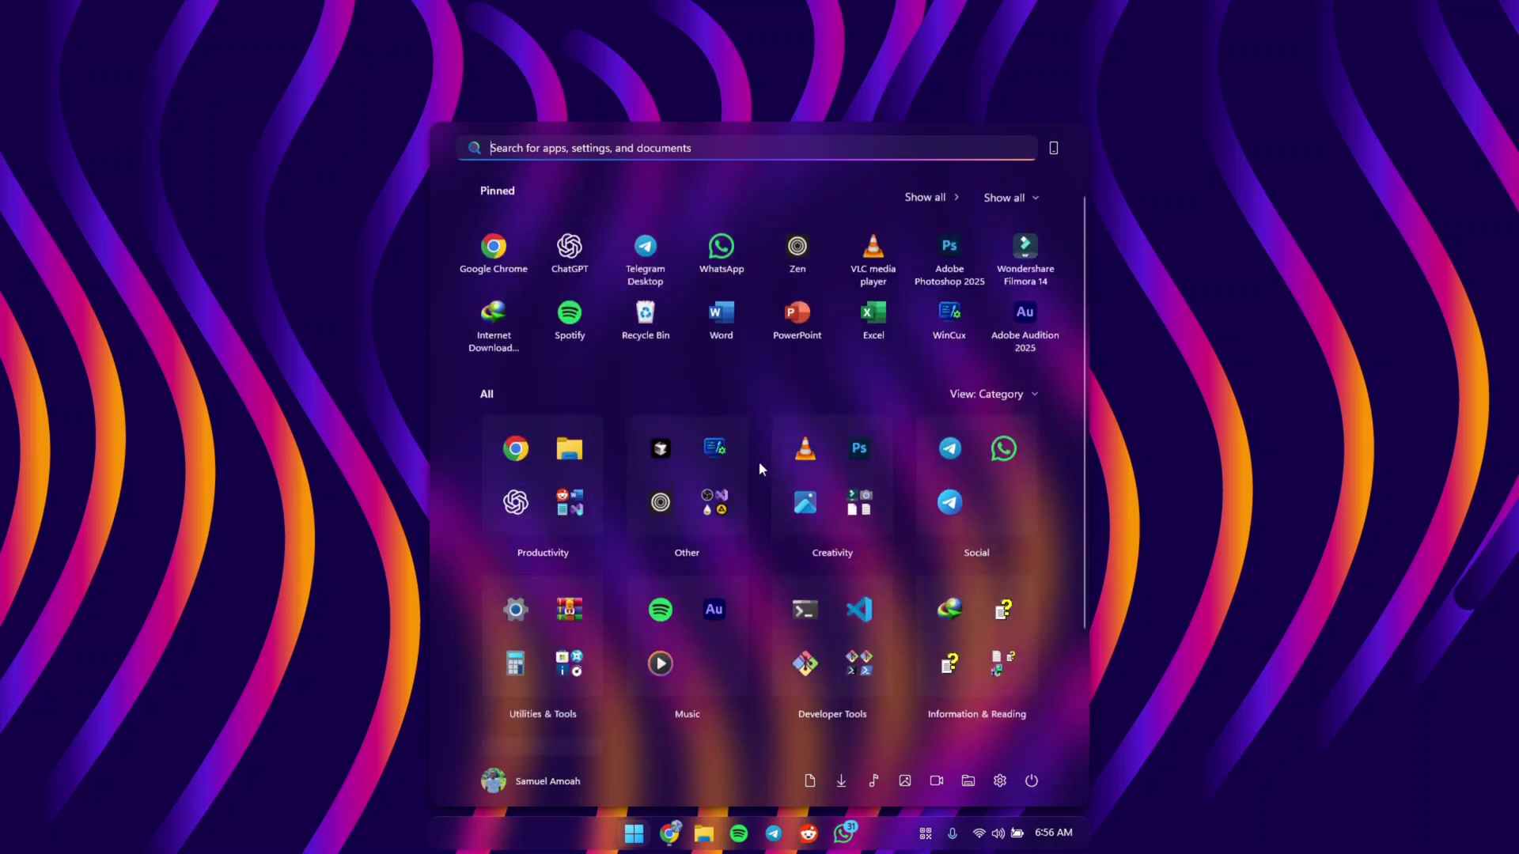
left_click(1243, 414)
key("super+e")
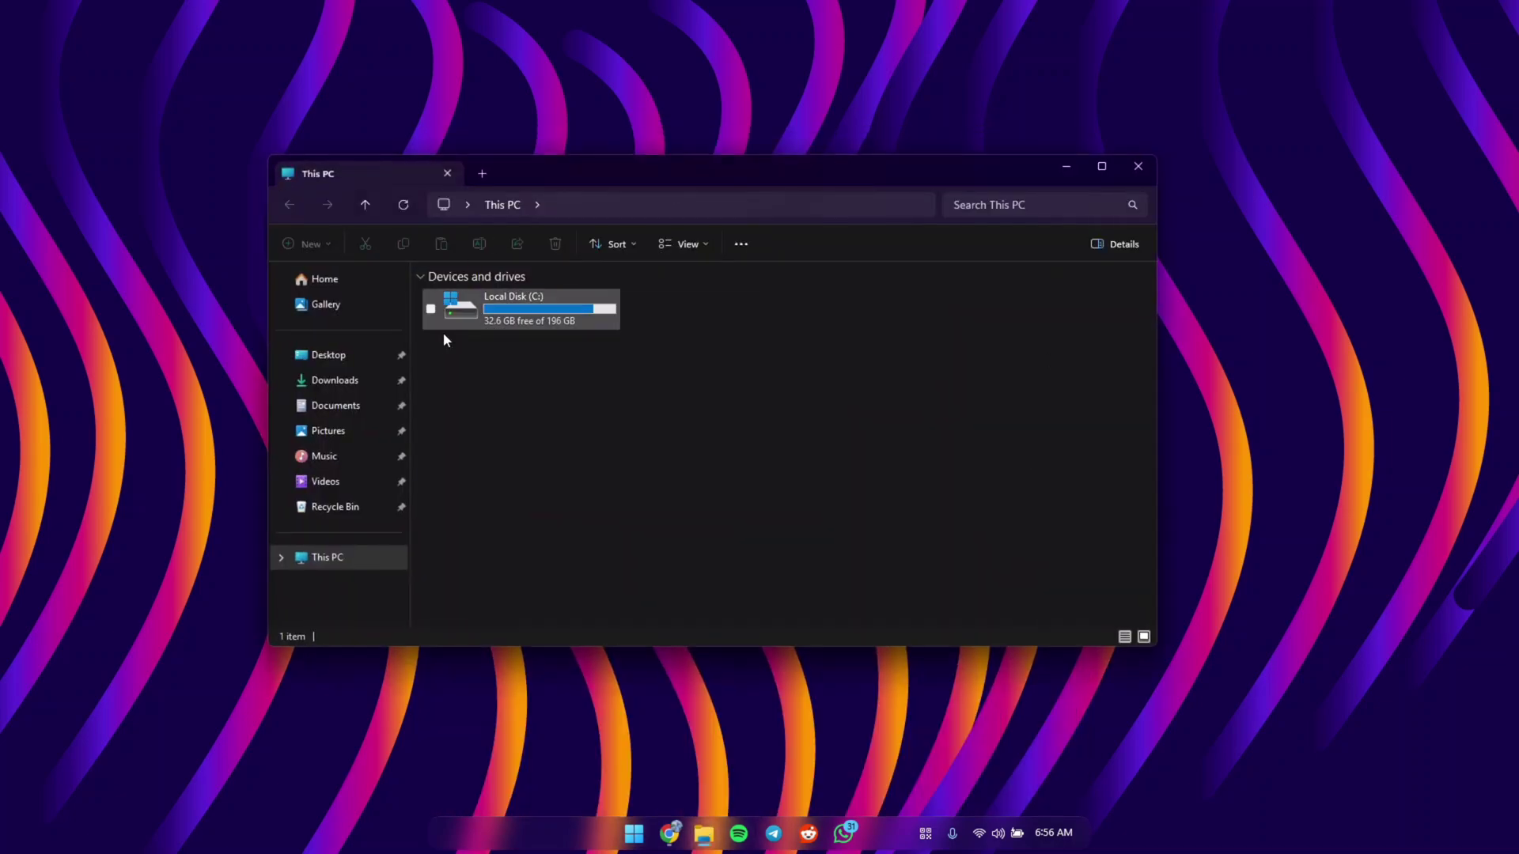
Step: Close Explorer and open the ExplorerBlurMica 2.0.1 release page on GitHub in Chrome
left_click(1139, 168)
left_click(670, 833)
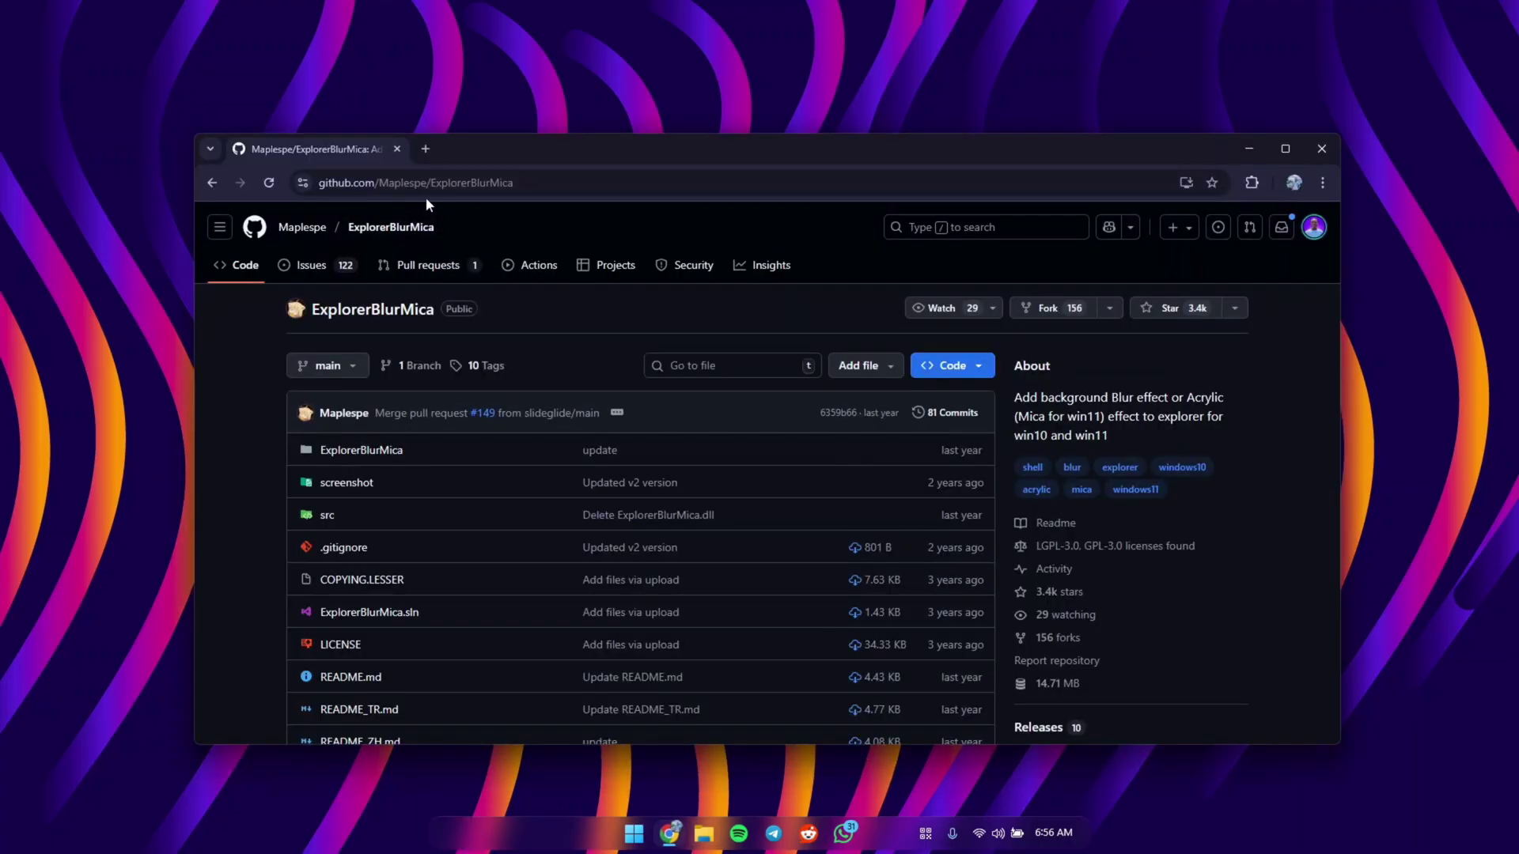
scroll(1174, 558, "down", 4)
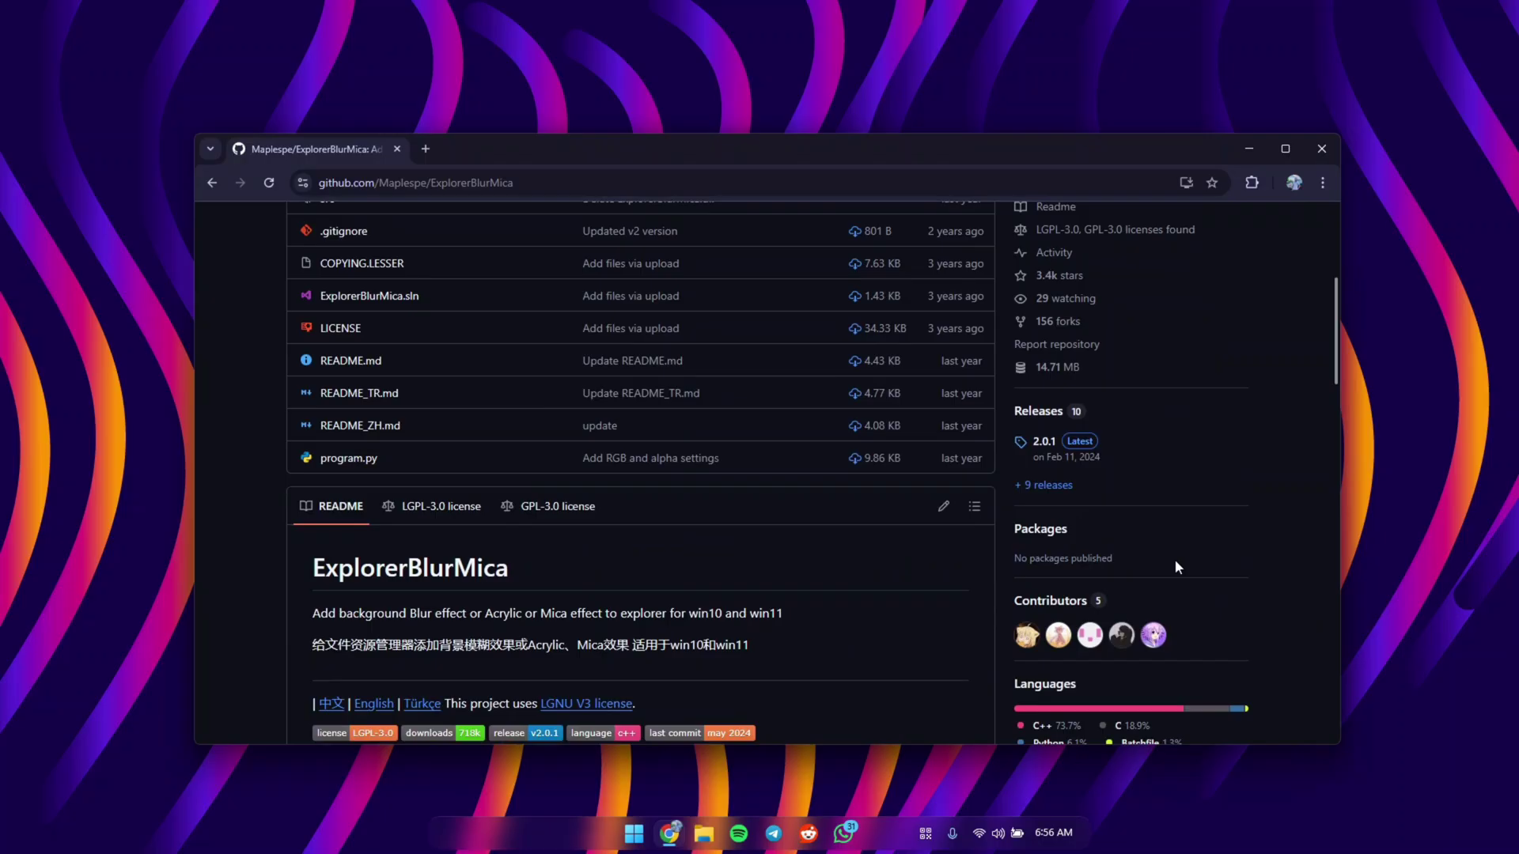
left_click(1052, 441)
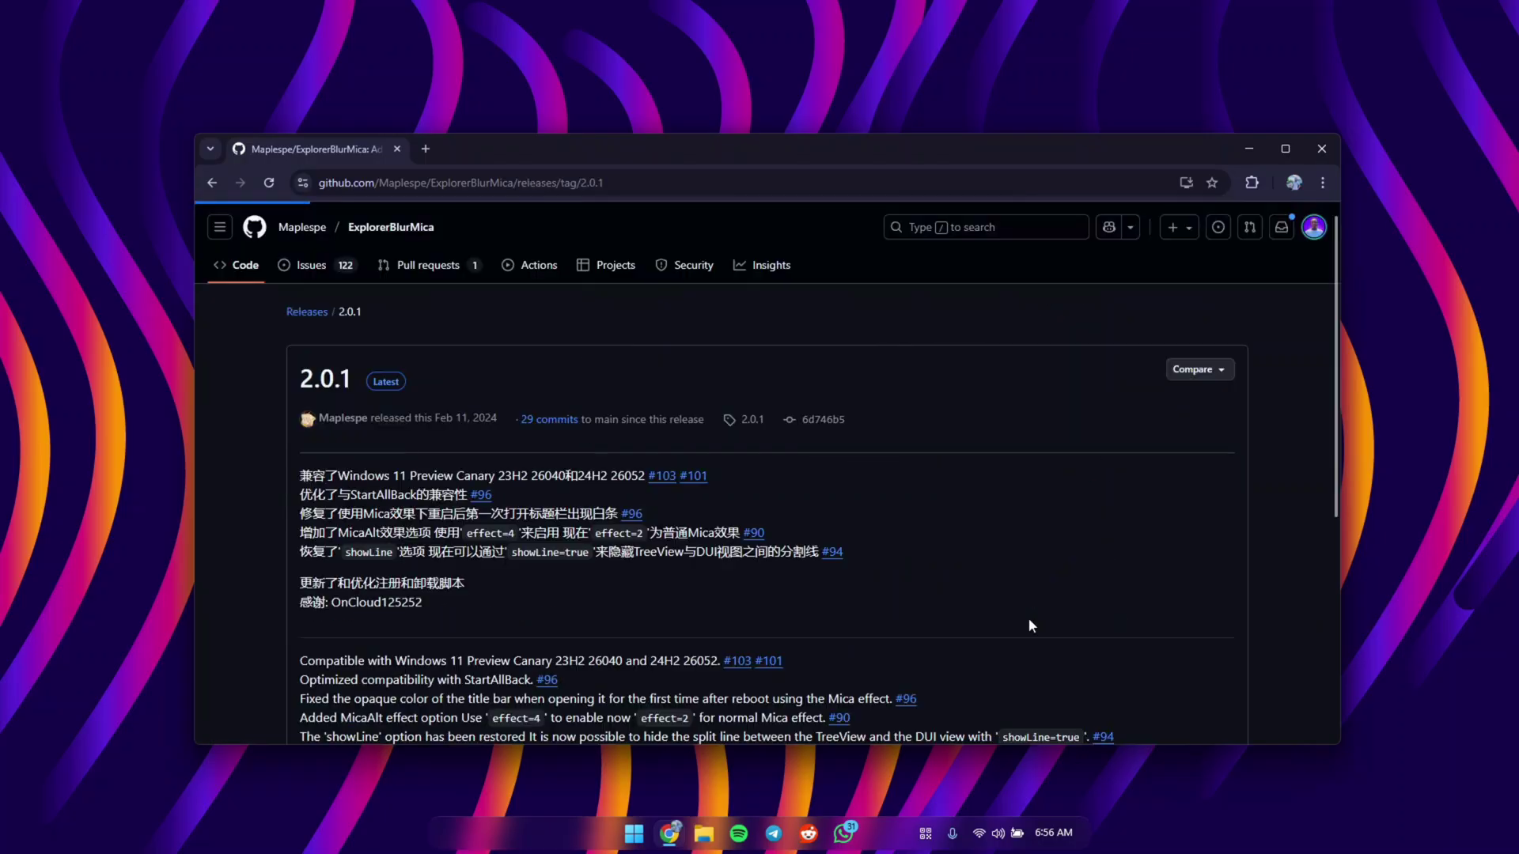
Step: Download Release_x64.zip, open the archive, and close Chrome
scroll(1009, 566, "down", 5)
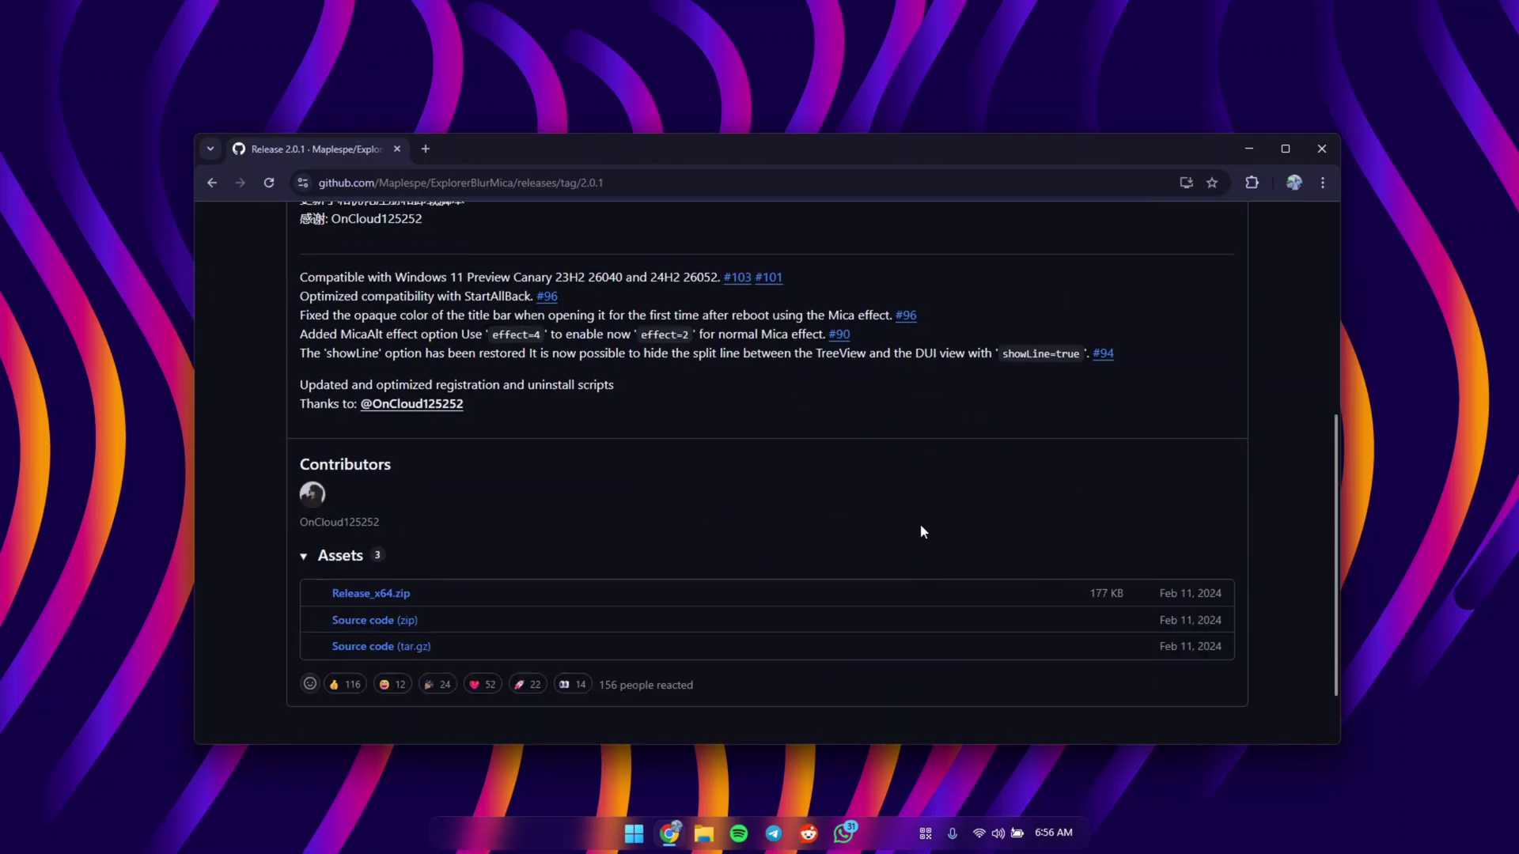
left_click(380, 593)
left_click(1104, 220)
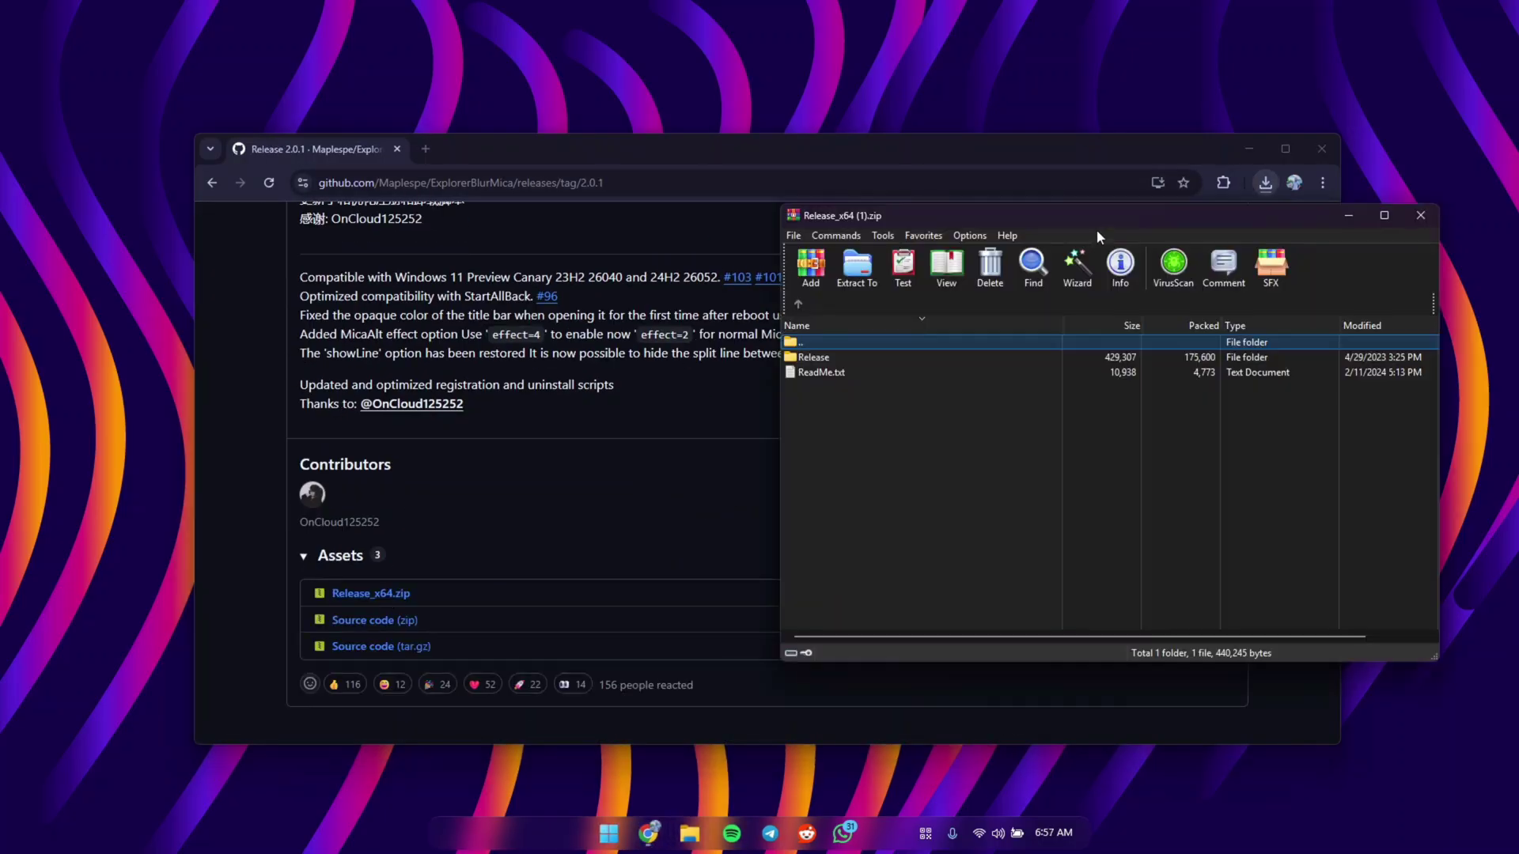
left_click(1321, 148)
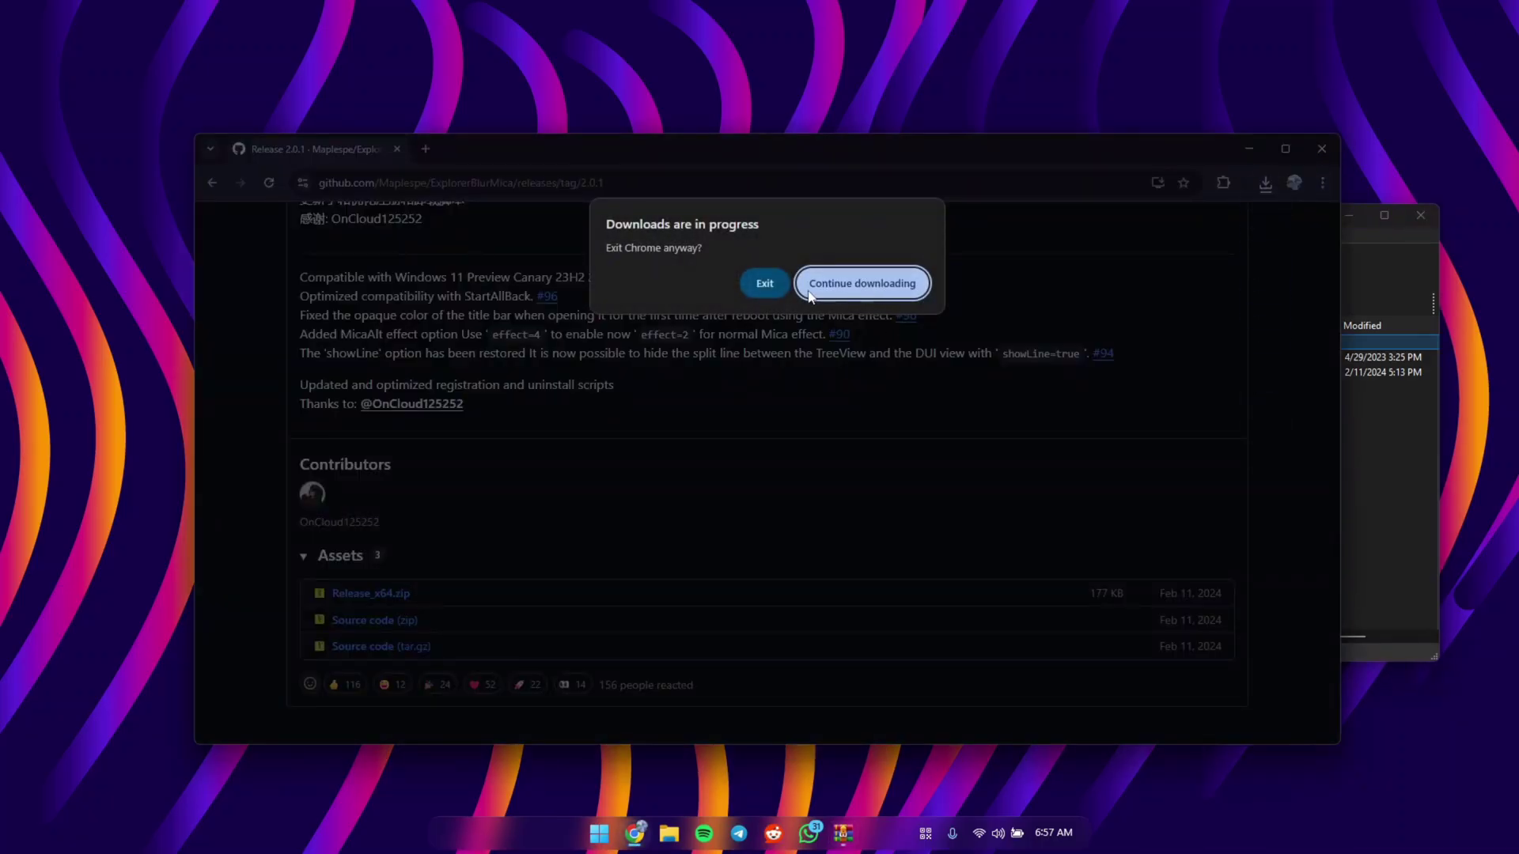
Step: Quit Chrome and create a new folder named 'Glass' on Local Disk (C:)
left_click(810, 286)
left_click(669, 833)
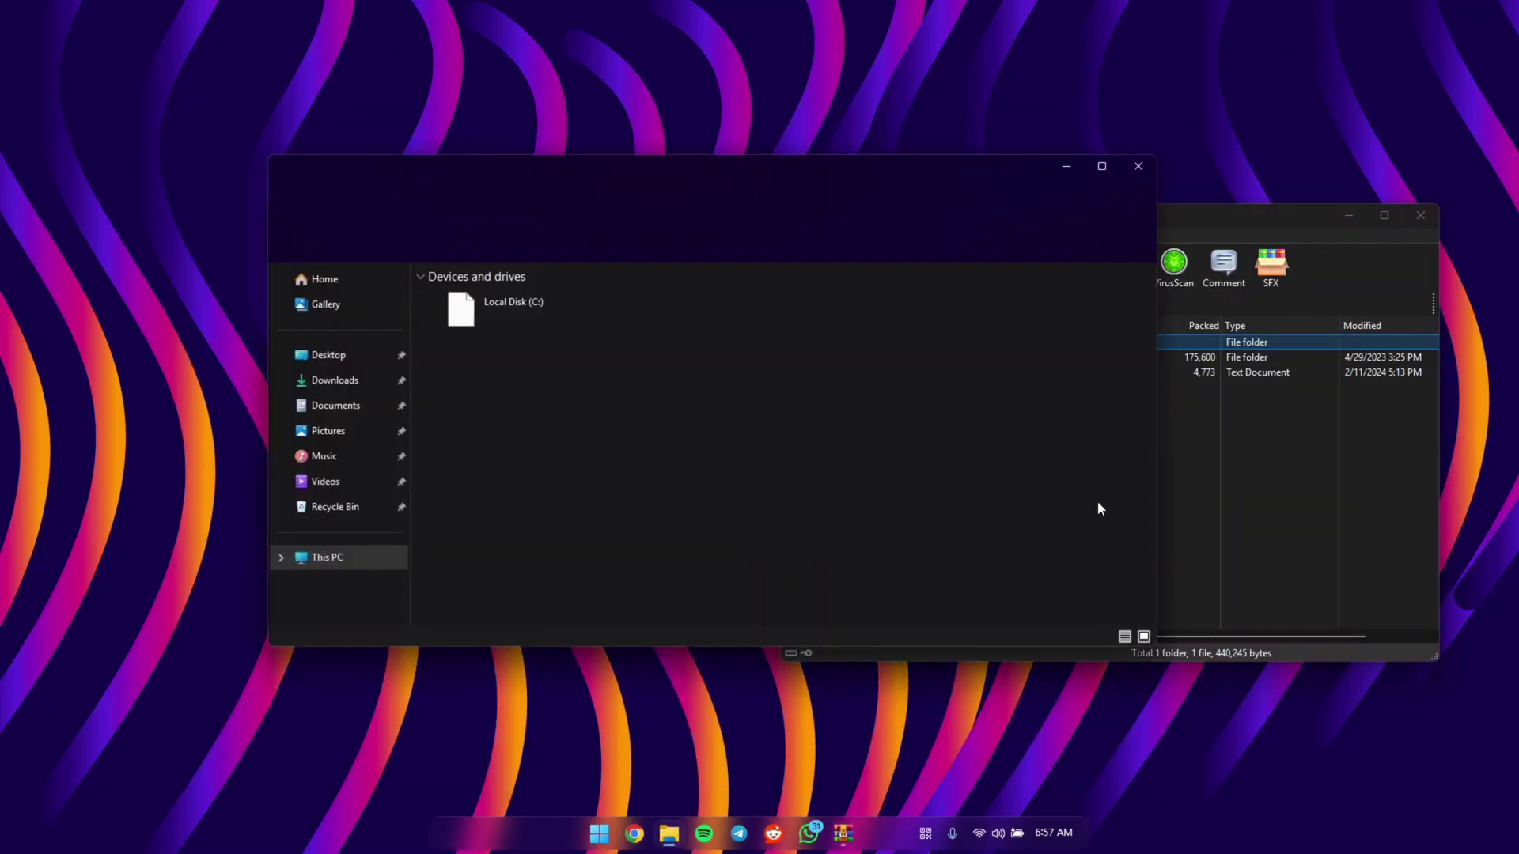
double_click(496, 297)
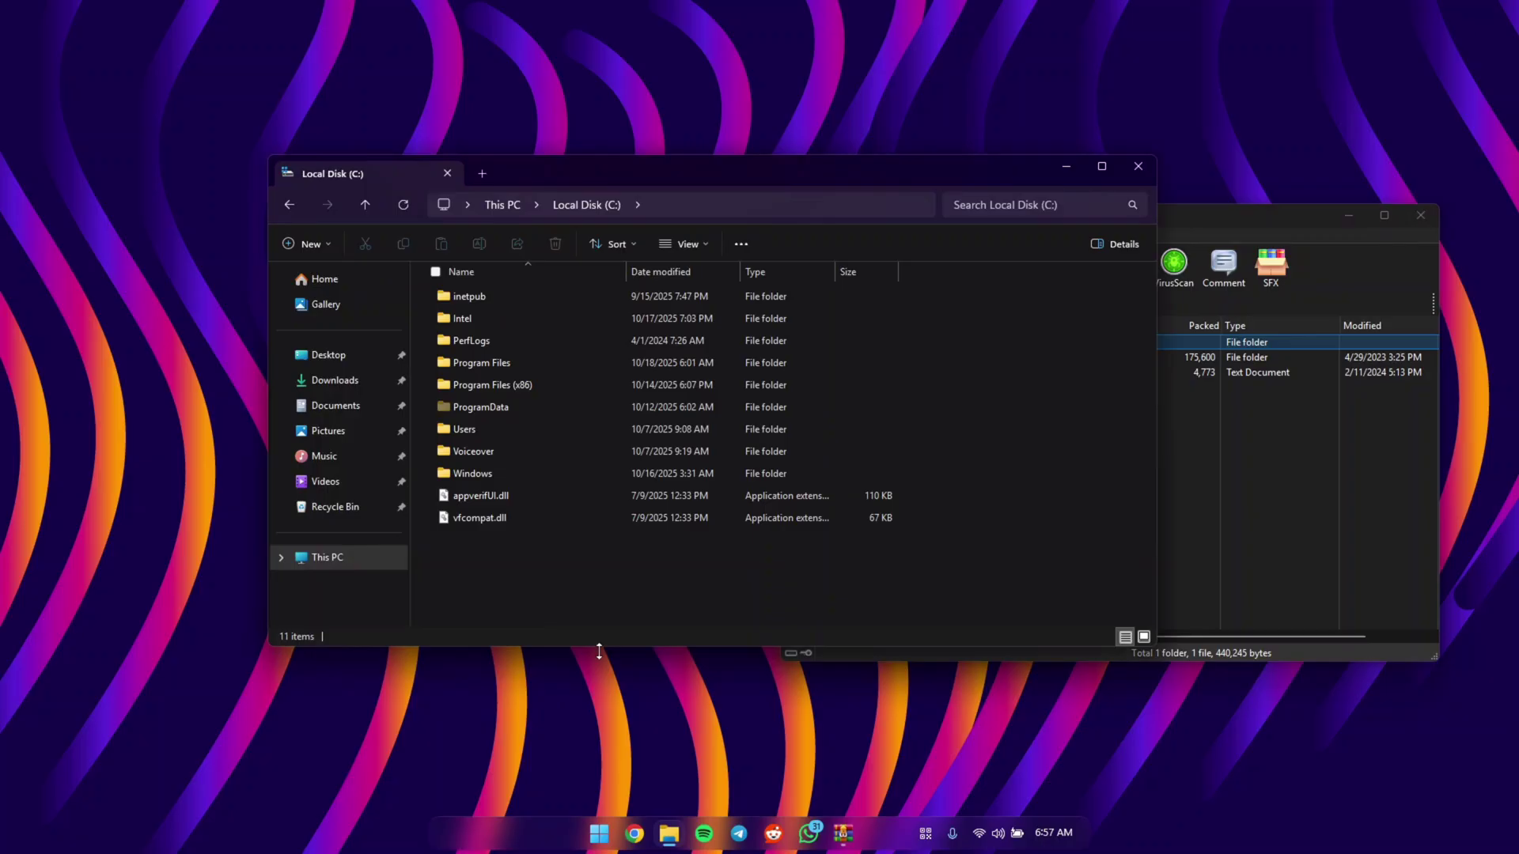
right_click(586, 577)
left_click(799, 526)
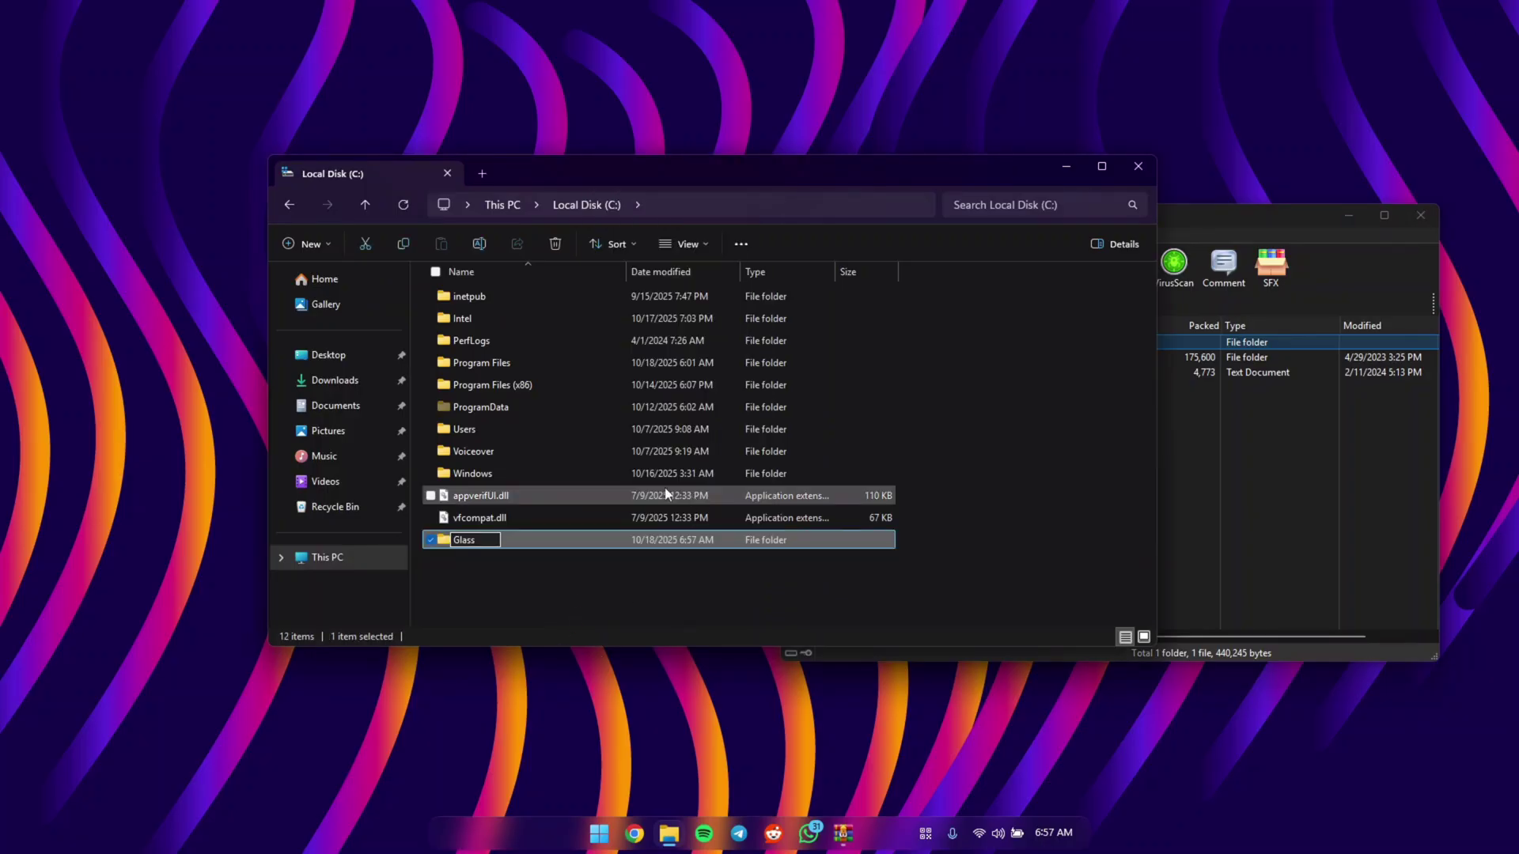
type("Glass")
key("Return")
Step: Copy the archive's Release folder into the Glass folder and close WinRAR
double_click(518, 540)
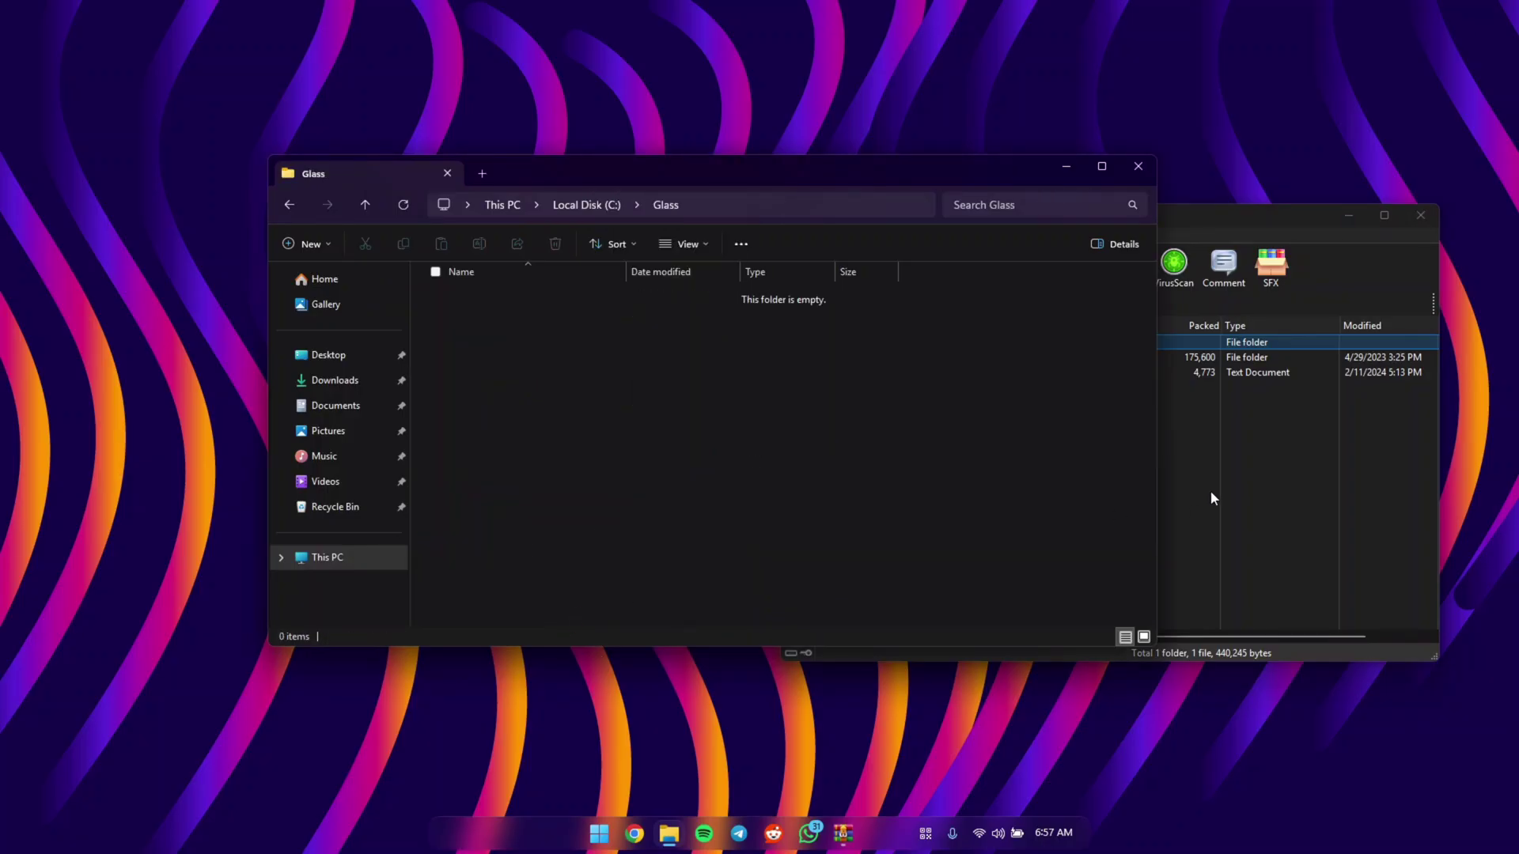
left_click(1210, 499)
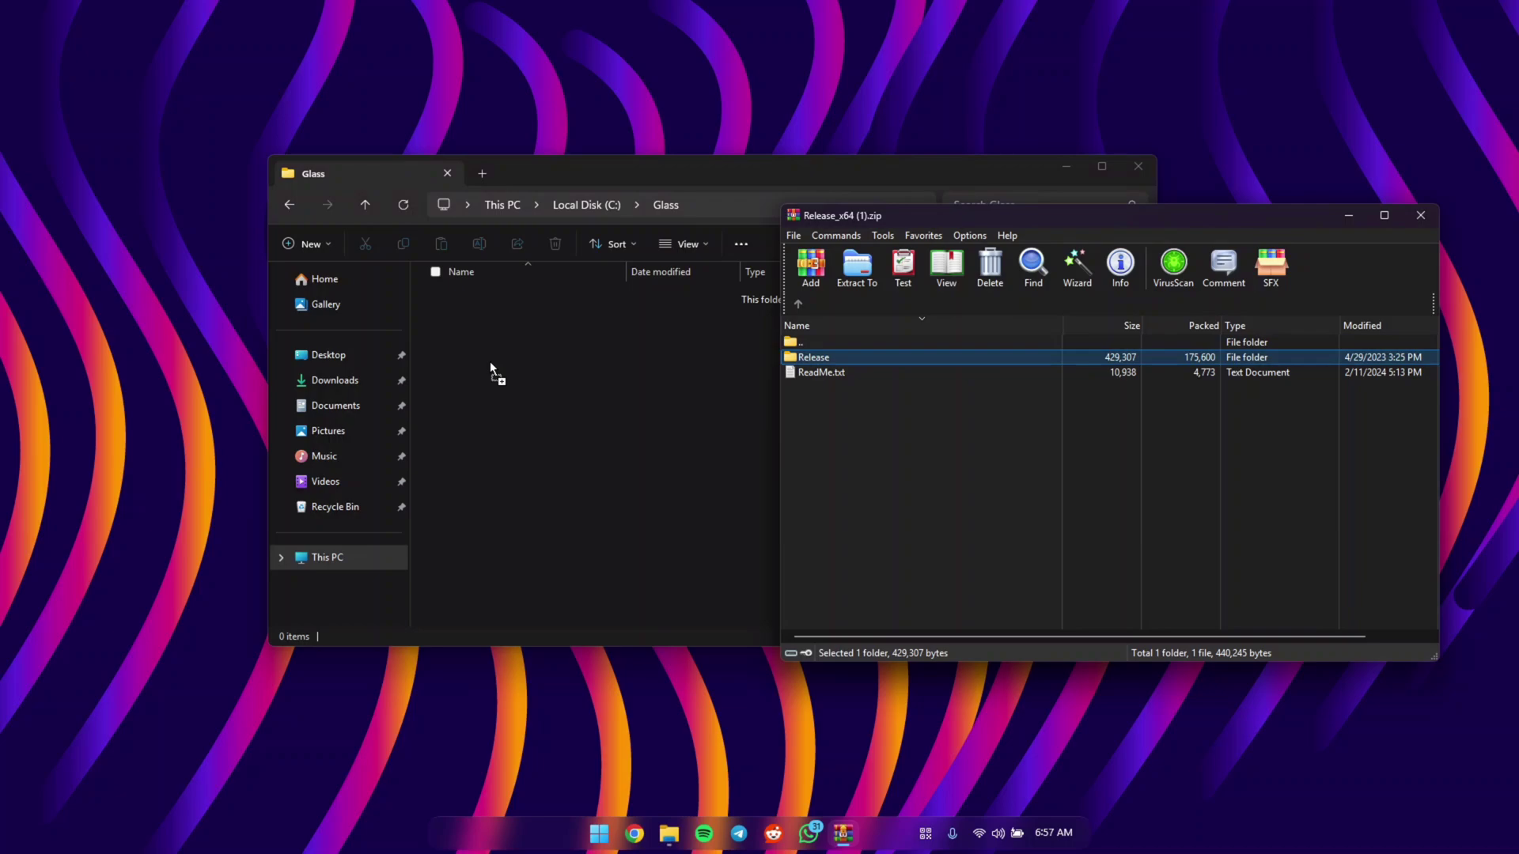
left_click_drag(822, 356, 500, 391)
left_click(1421, 214)
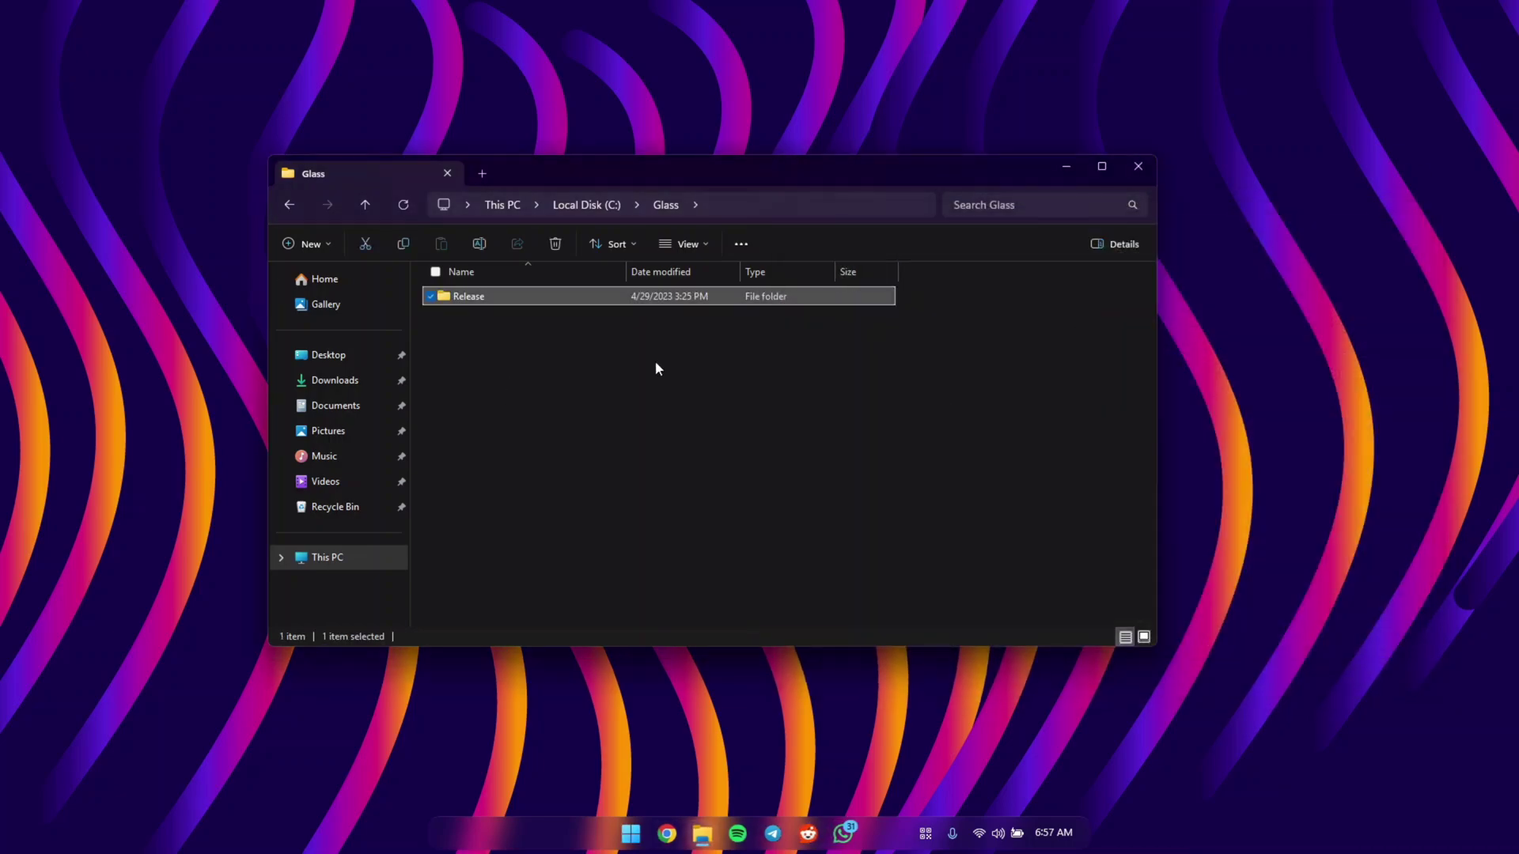
Step: Open the Release folder and bring up the config file's context menu
double_click(533, 297)
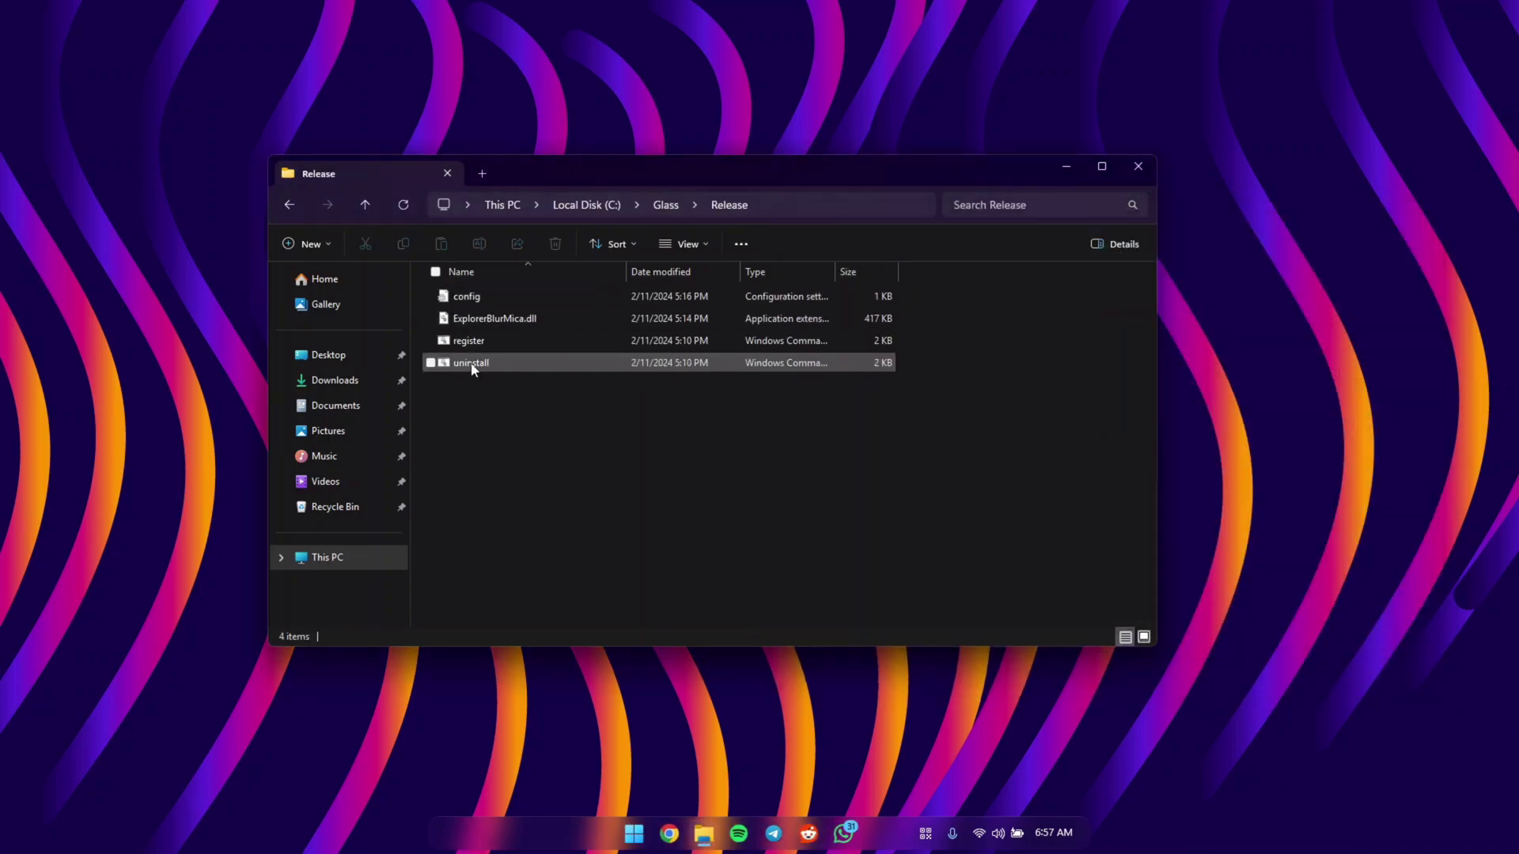
double_click(477, 296)
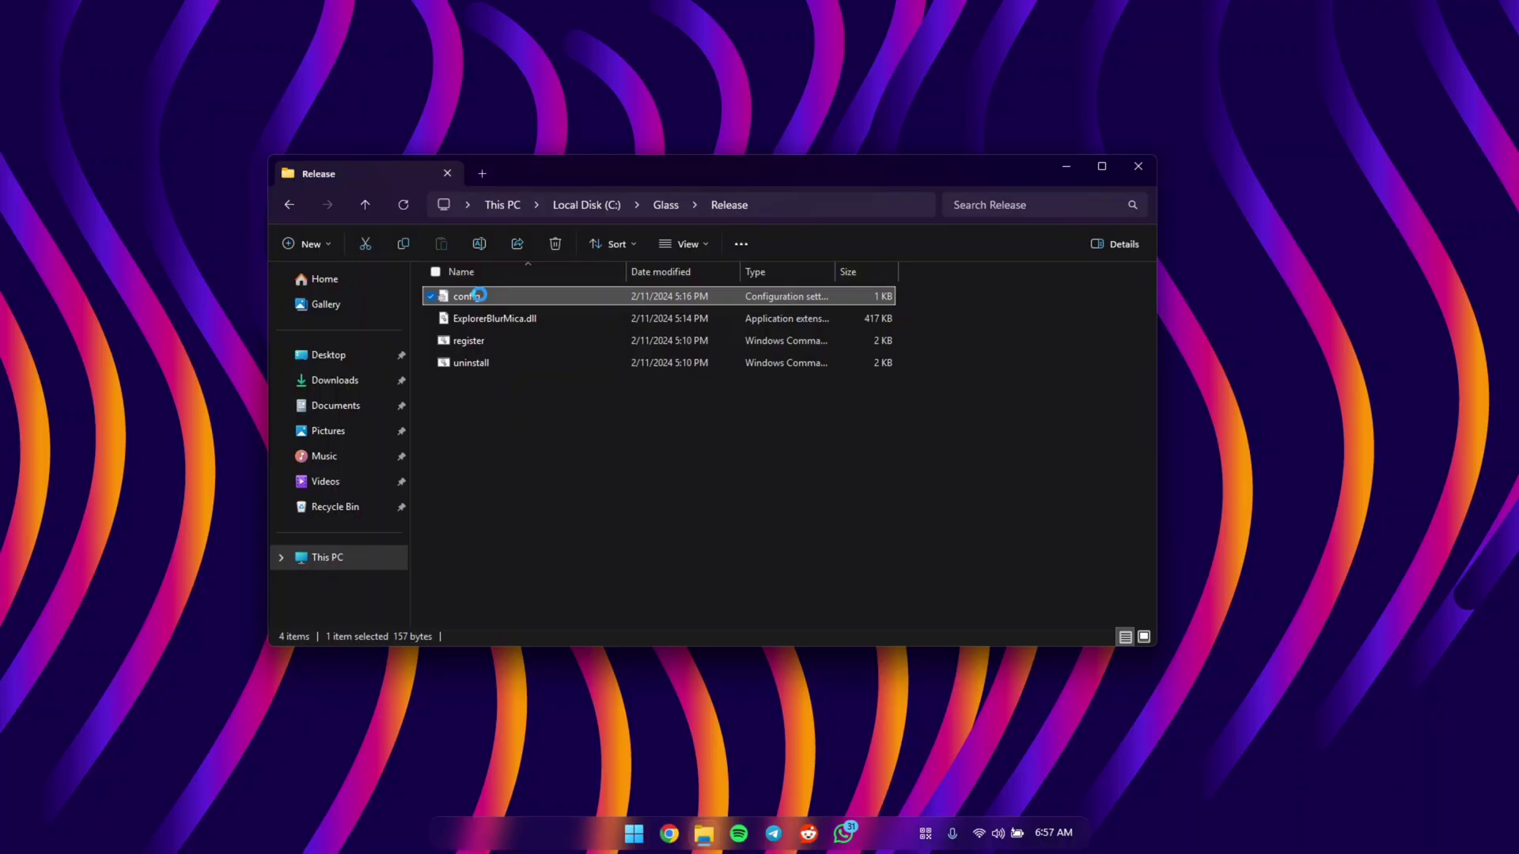
right_click(477, 294)
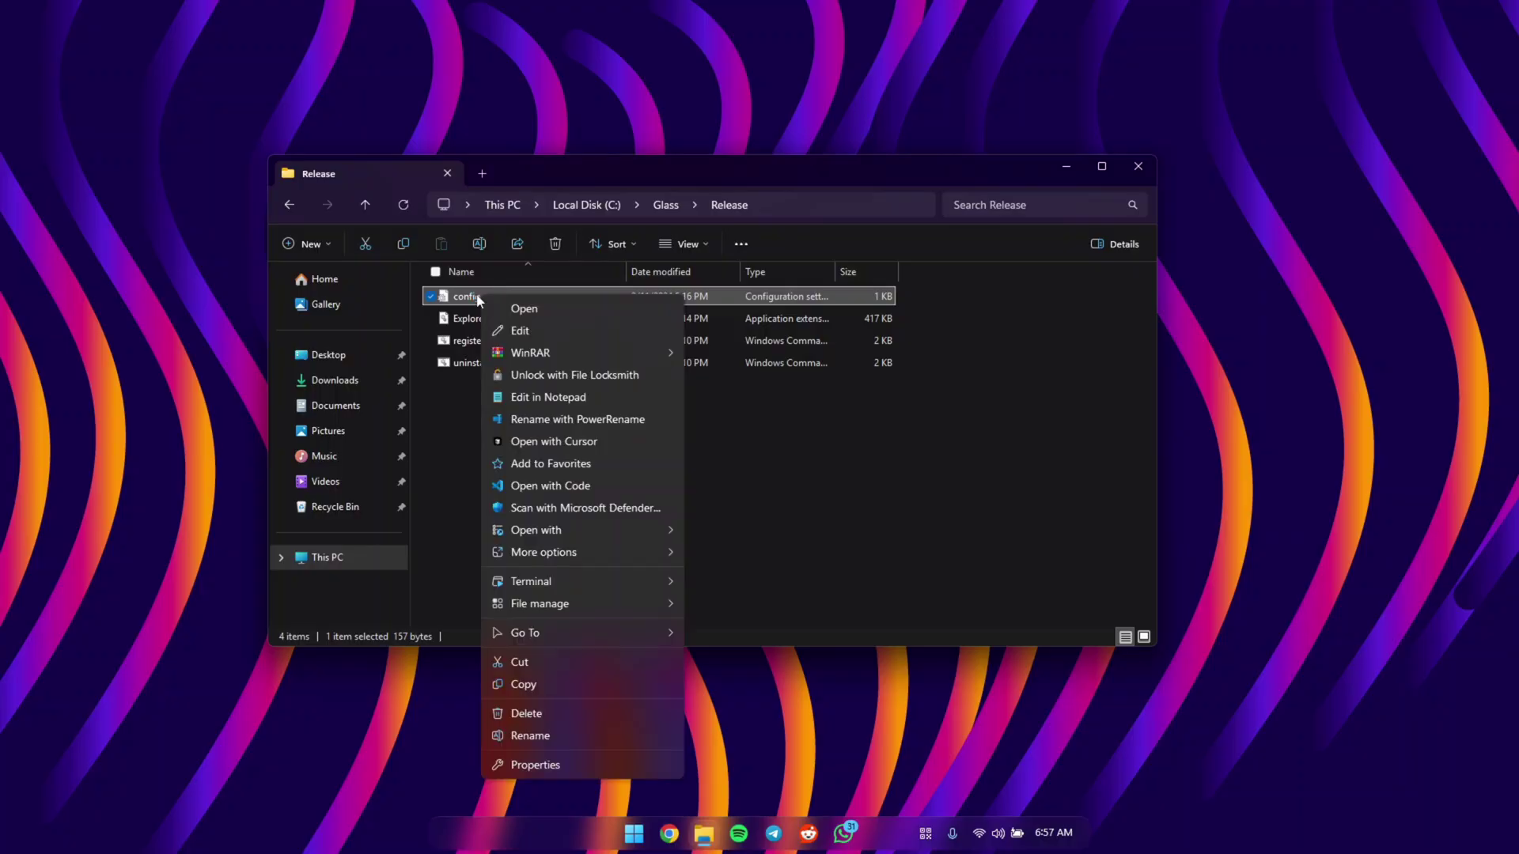
Step: Open config.ini in Notepad and change light alpha 200 to 50 and dark alpha 120 to 30
left_click(552, 400)
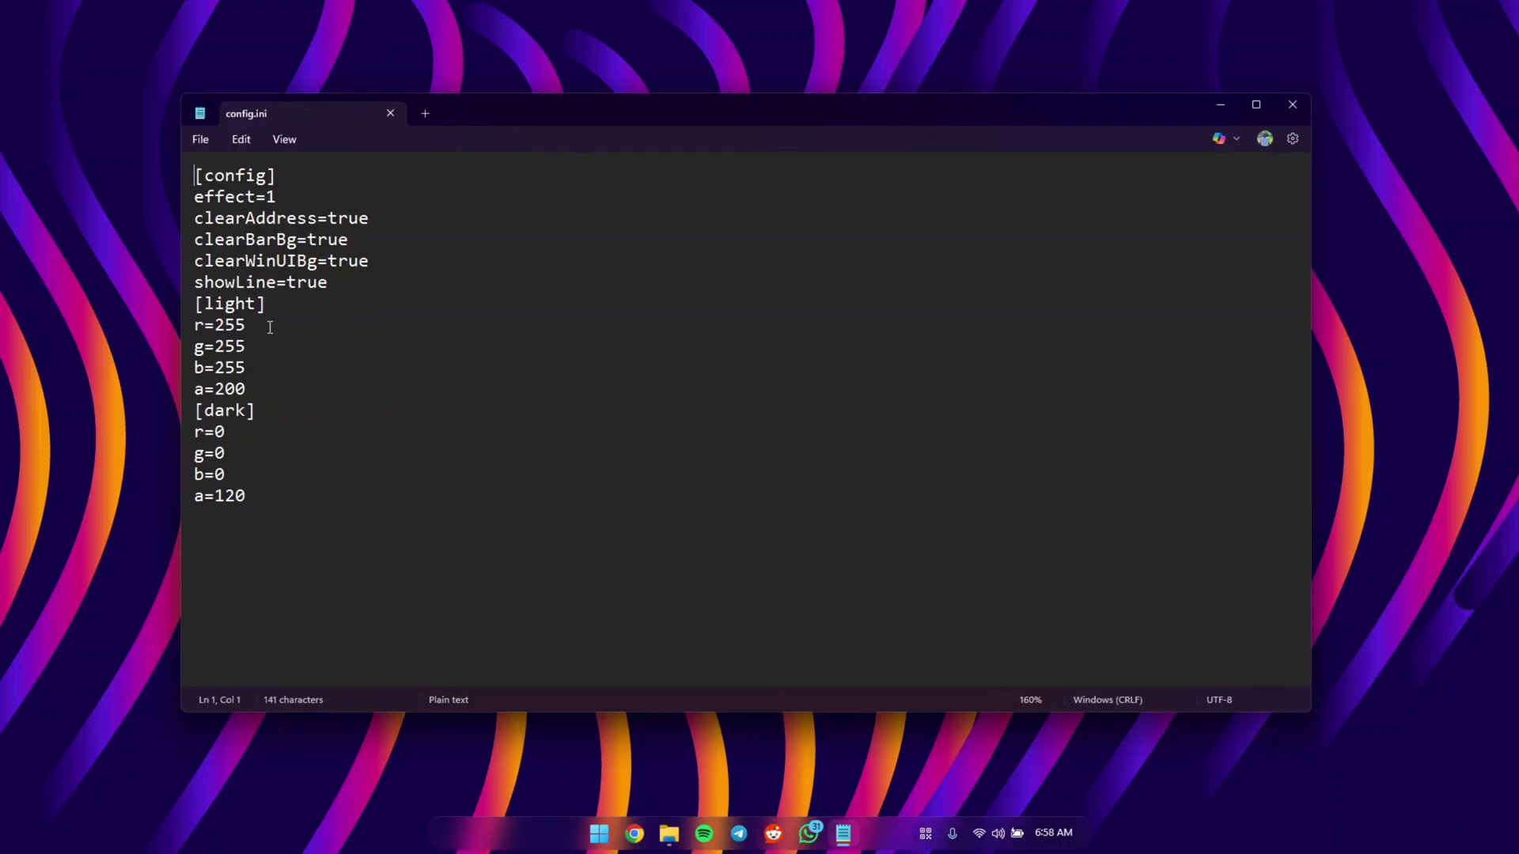
double_click(248, 390)
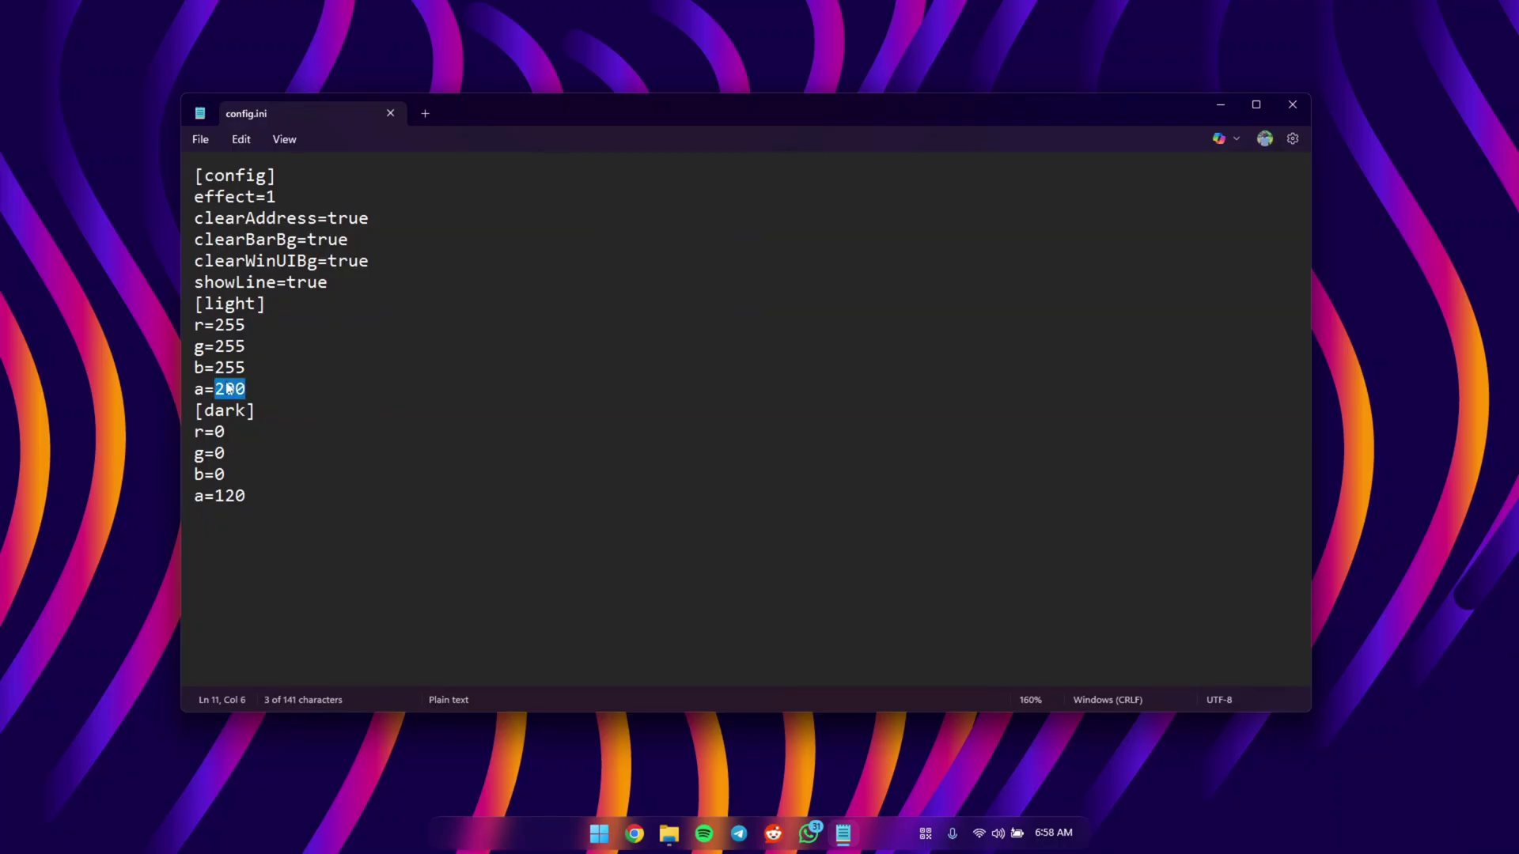
type("50")
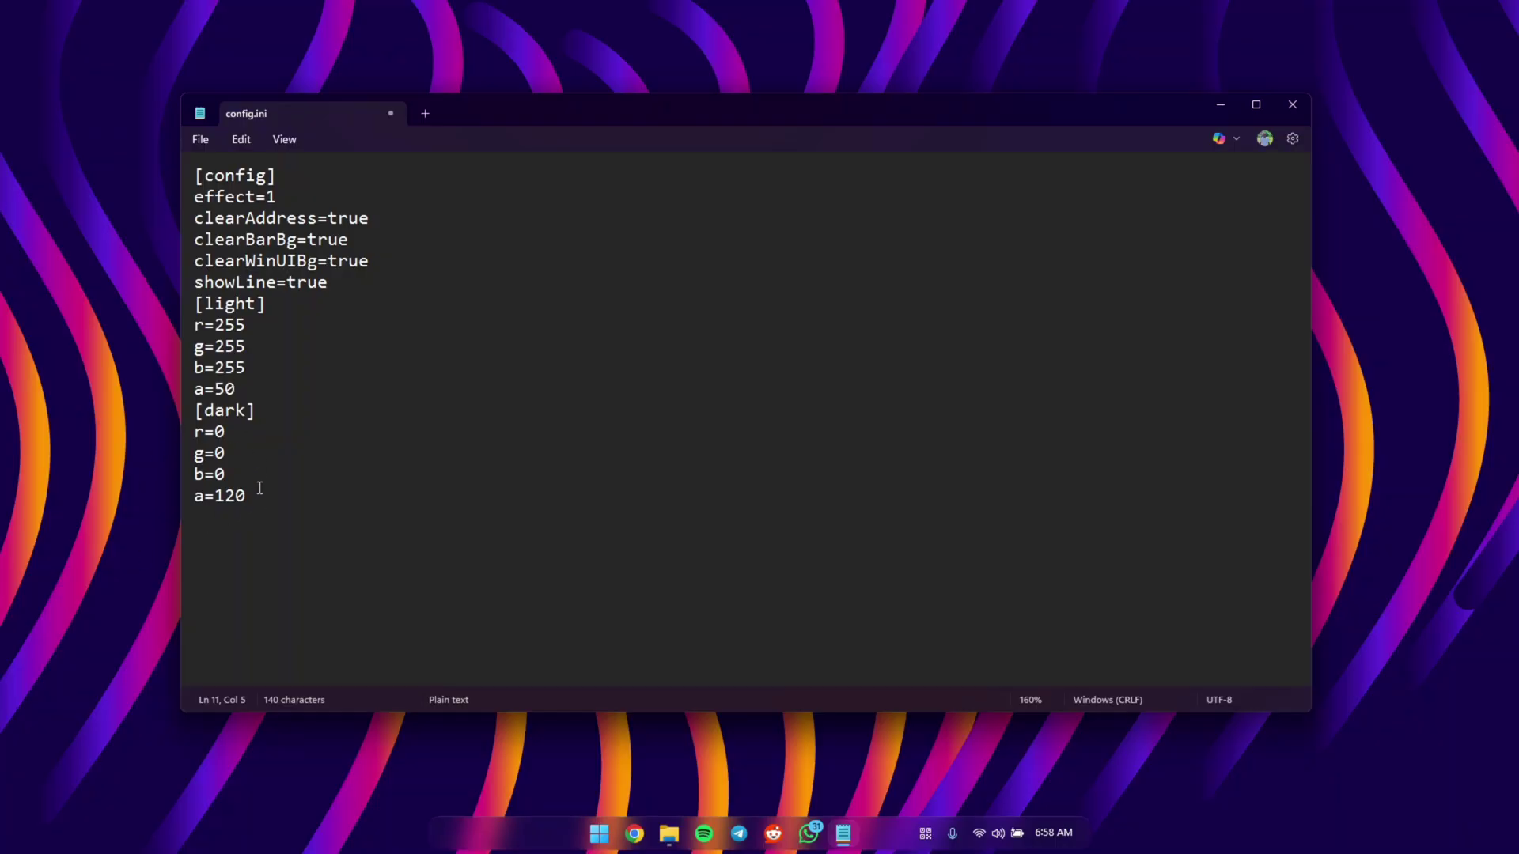
left_click_drag(250, 496, 213, 491)
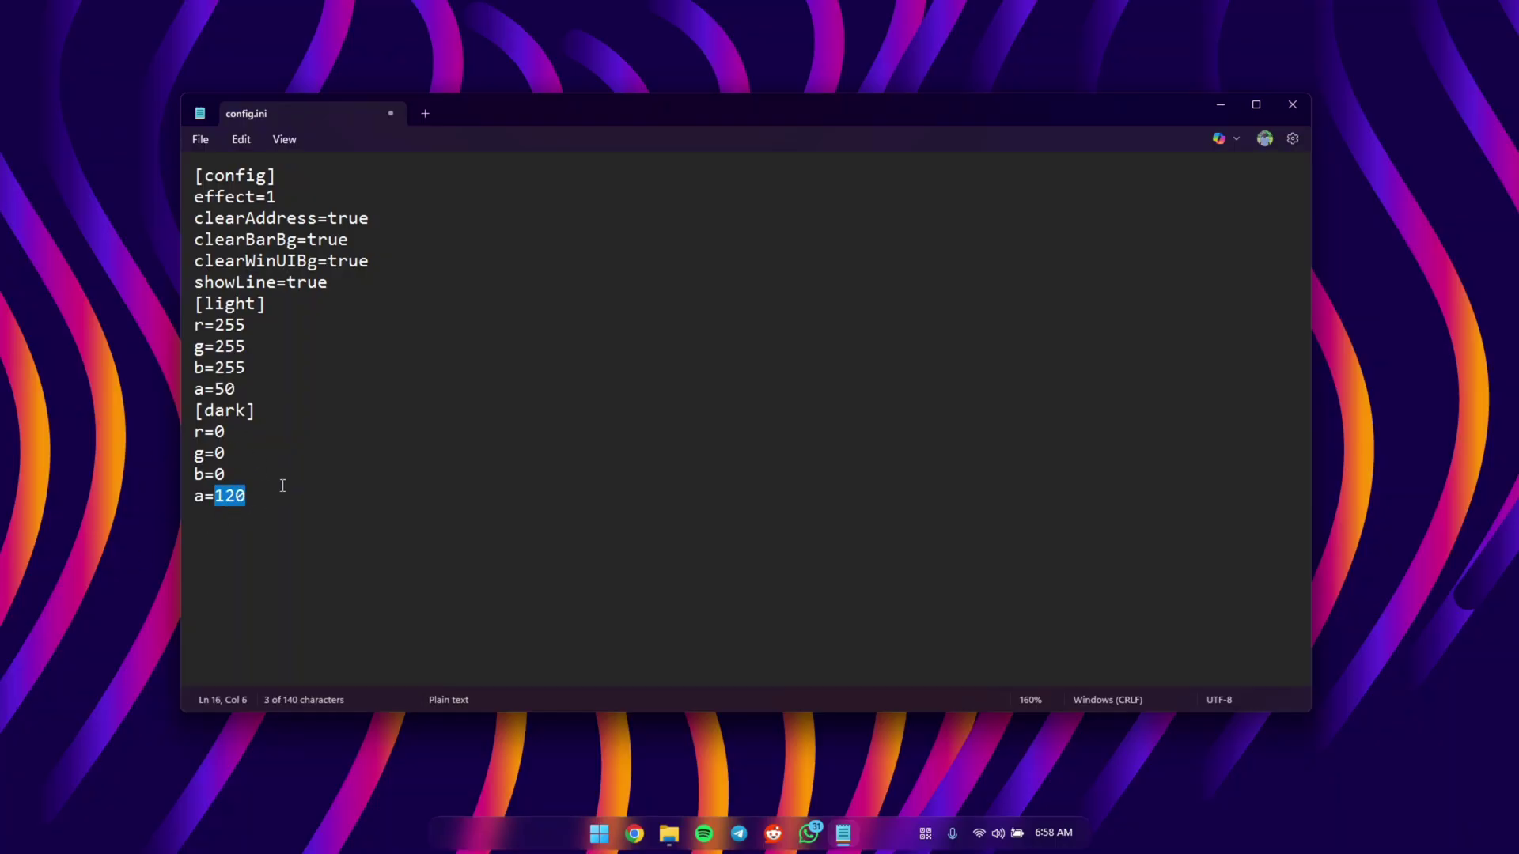
type("30")
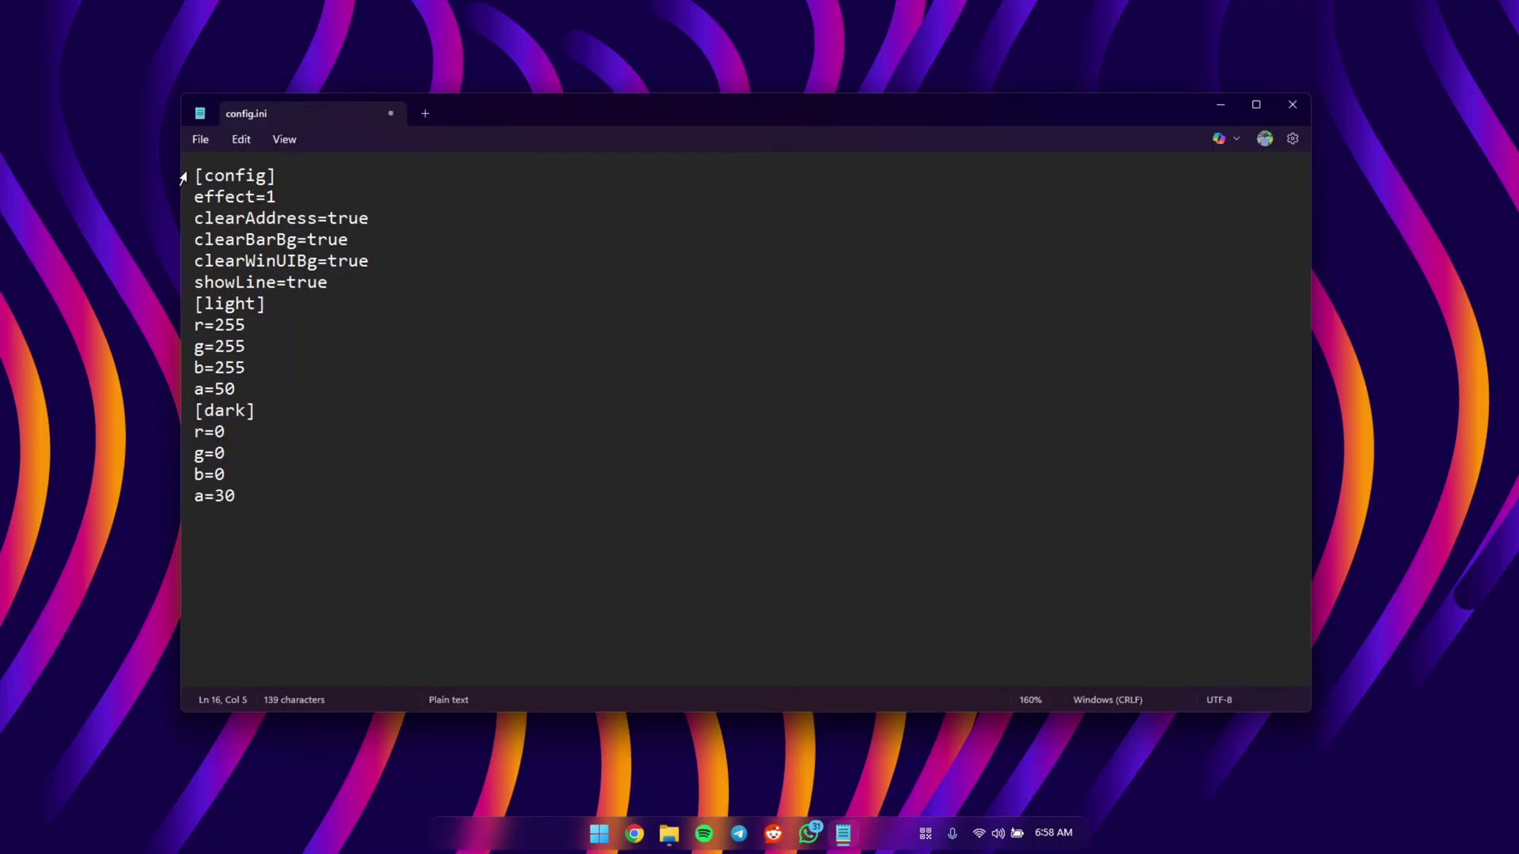
Step: Save the edited config.ini and close Notepad
left_click(200, 139)
left_click(213, 295)
left_click(1292, 105)
Step: Run the register script as administrator and accept the RegSvr32 success message
left_click(486, 340)
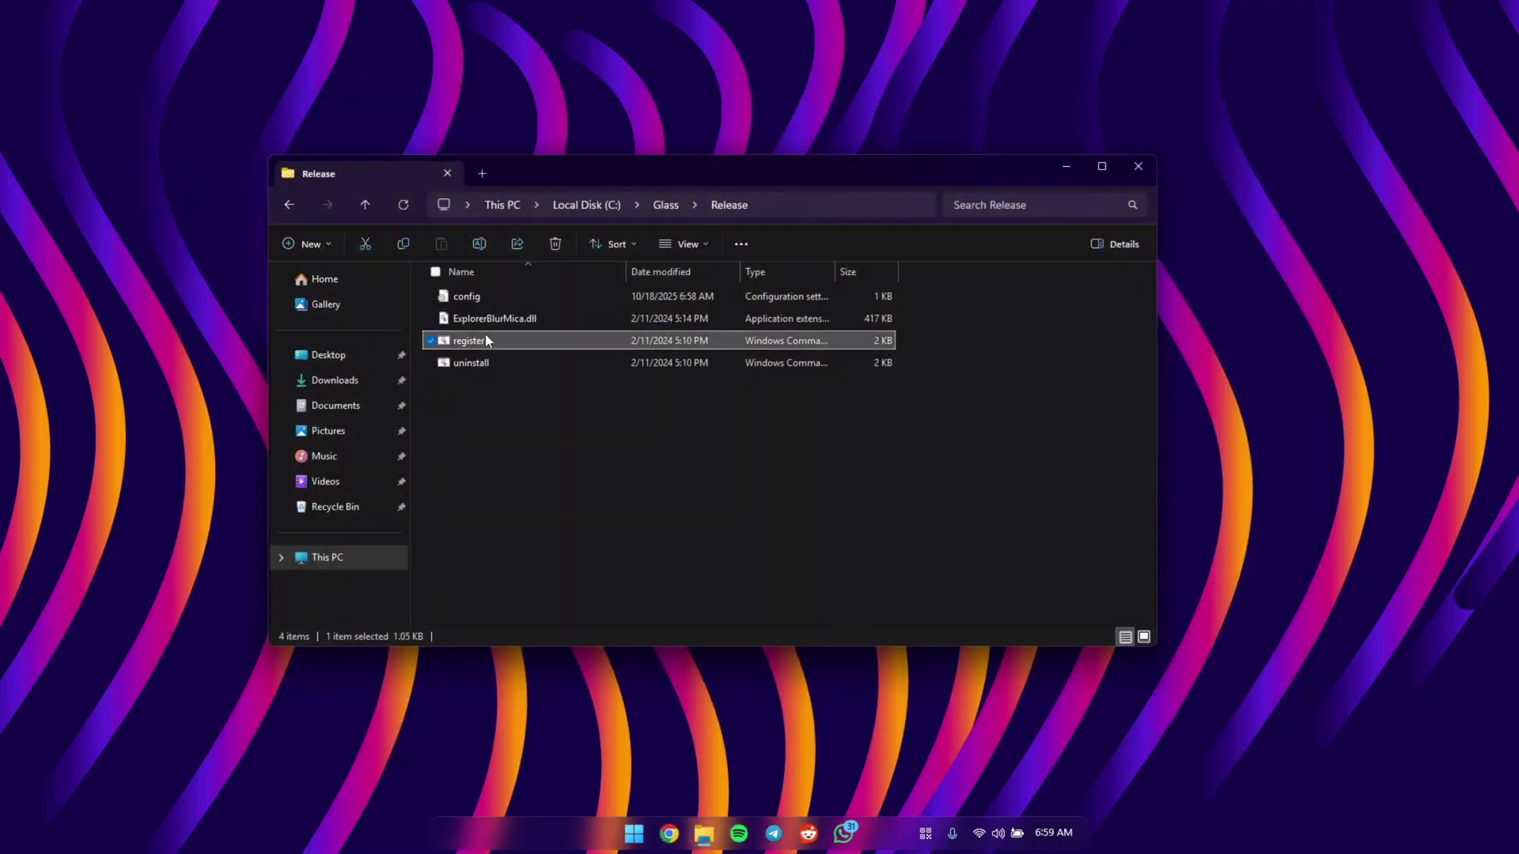
right_click(497, 339)
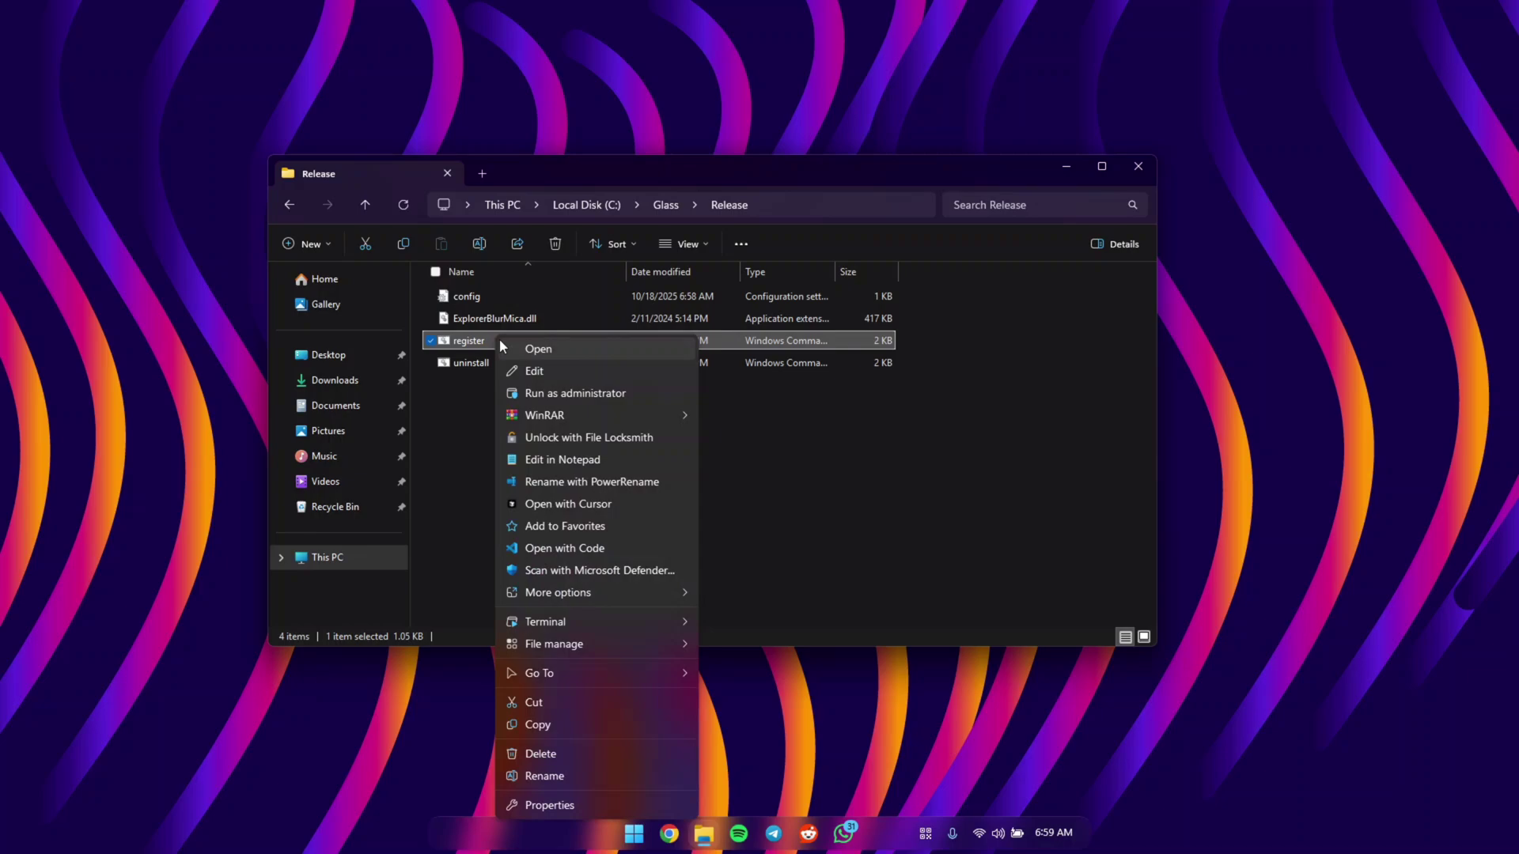
left_click(575, 396)
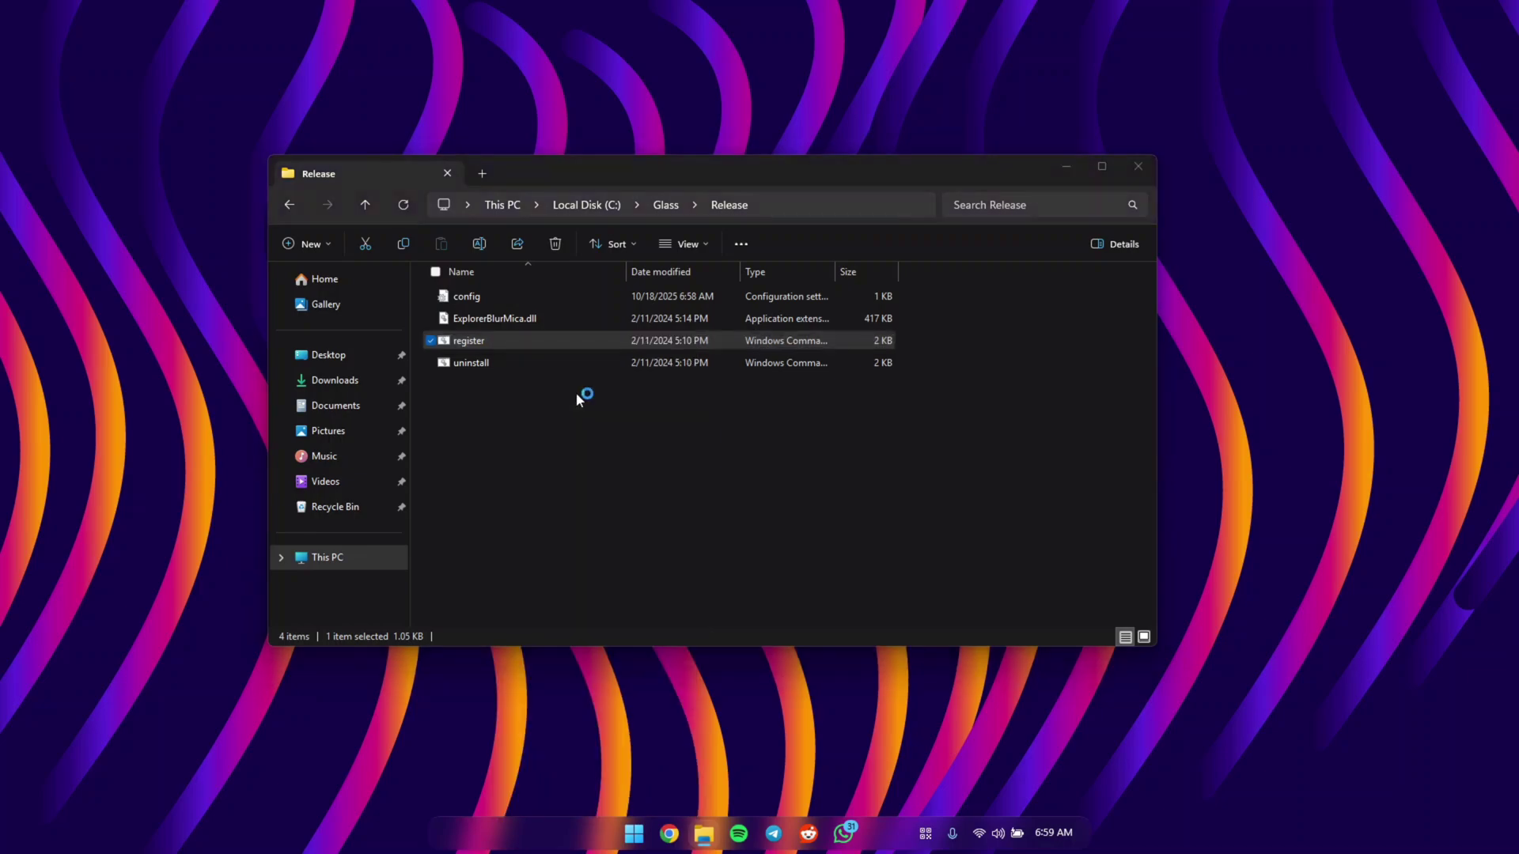
left_click(875, 473)
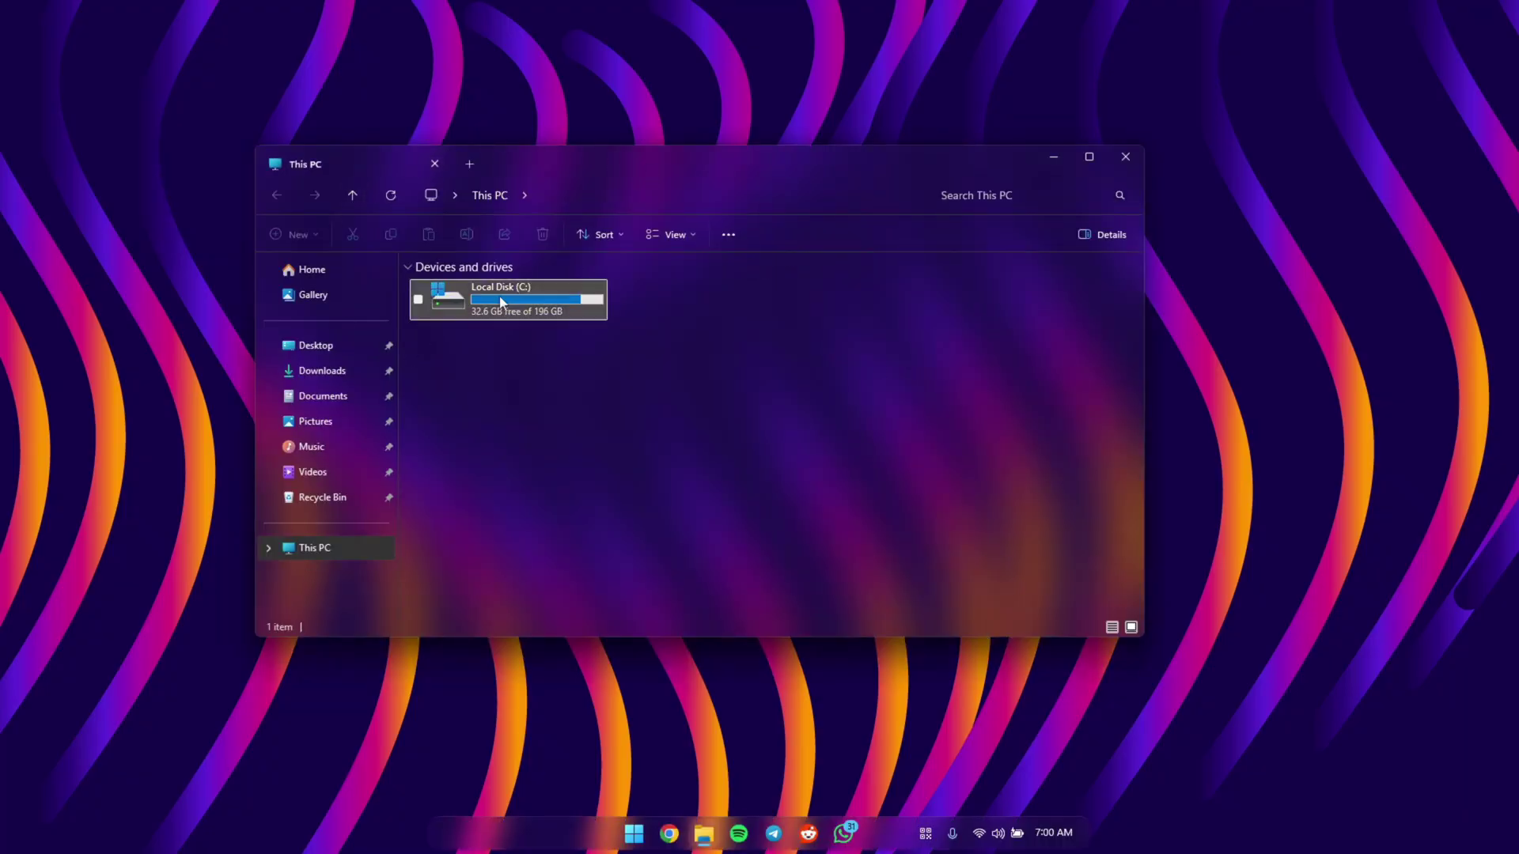
mouse_move(798, 150)
left_mouse_down()
mouse_move(862, 258)
mouse_move(838, 183)
left_mouse_up()
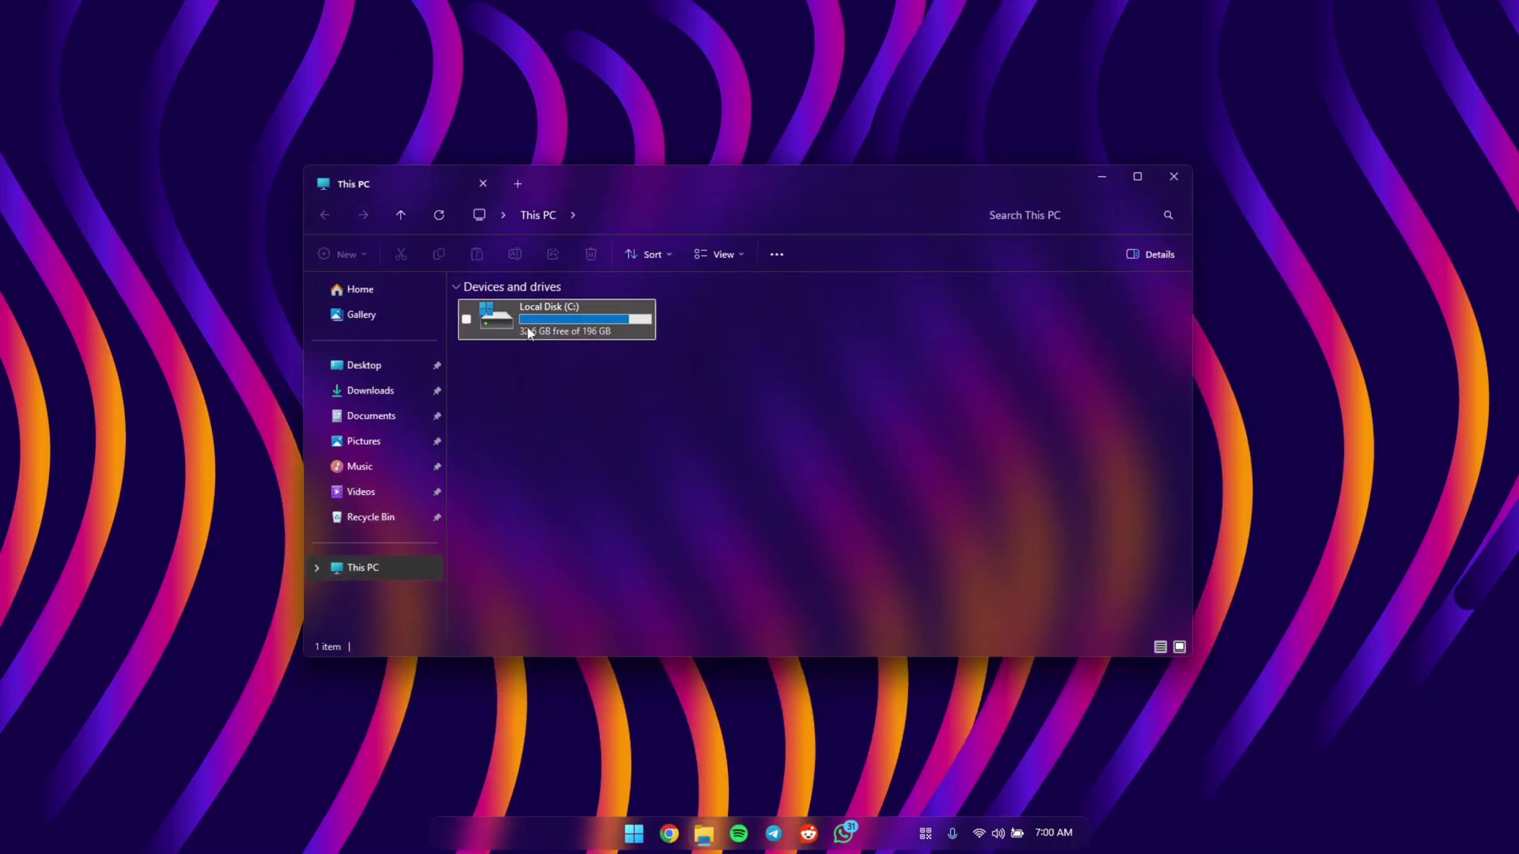
Step: Launch Windhawk, search the mod catalogue for 'reso', and install Resource Redirect
left_click(1174, 178)
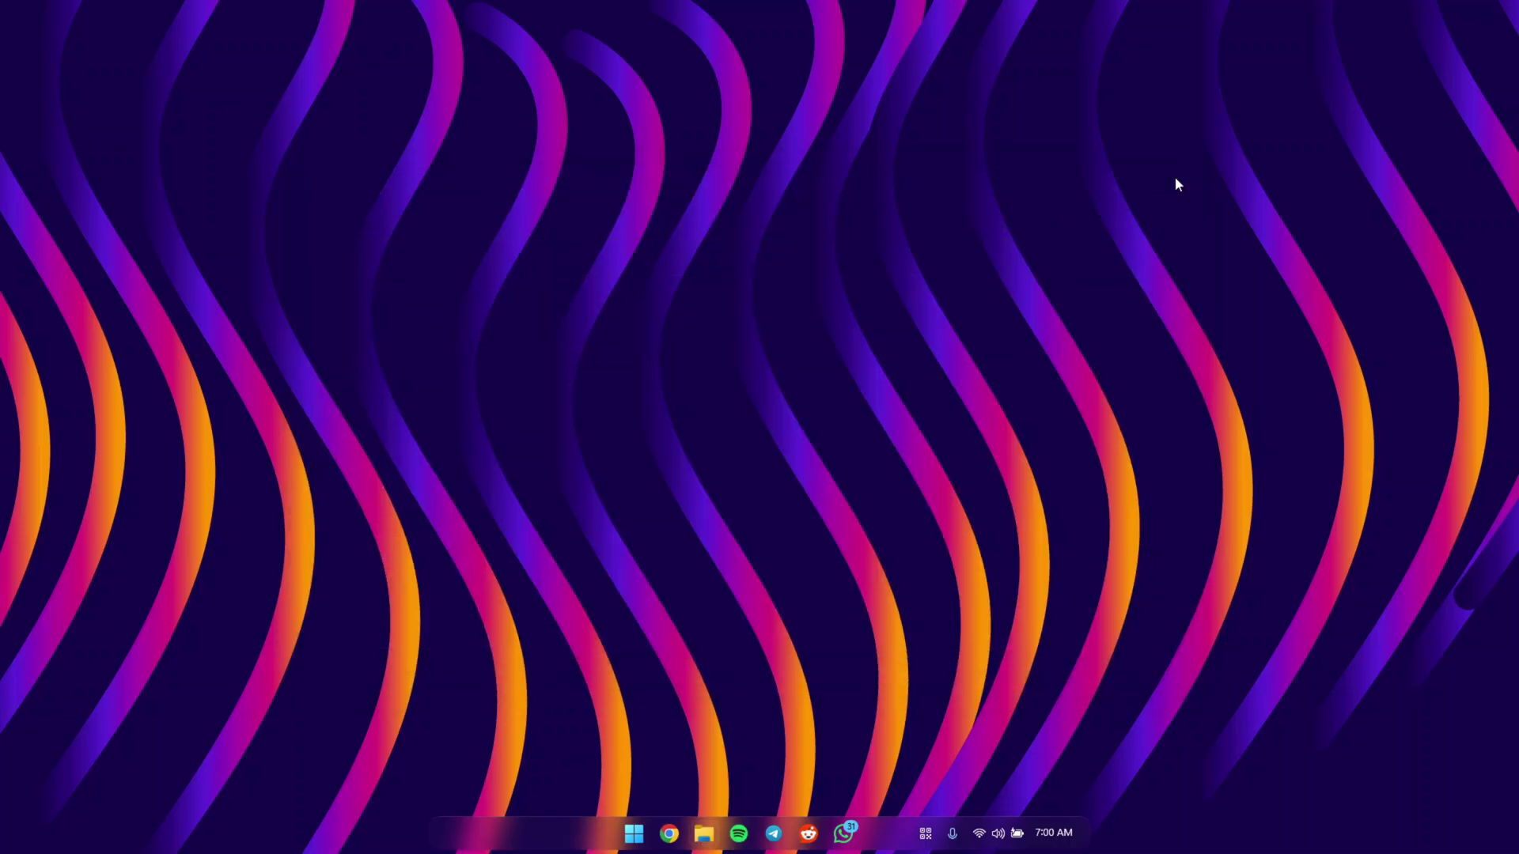
key("super")
left_click(949, 328)
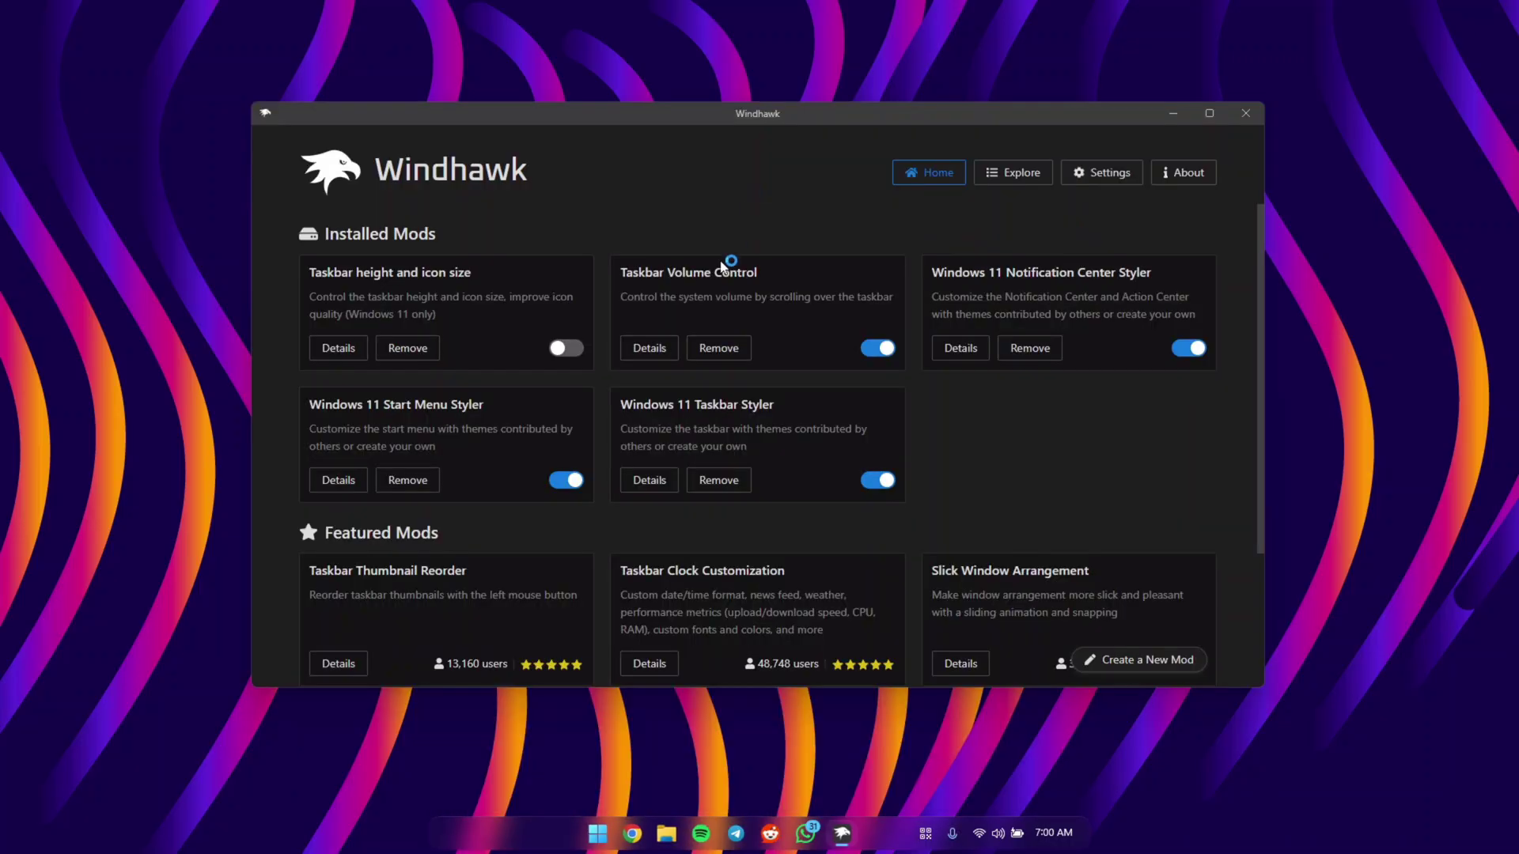
left_click(1015, 178)
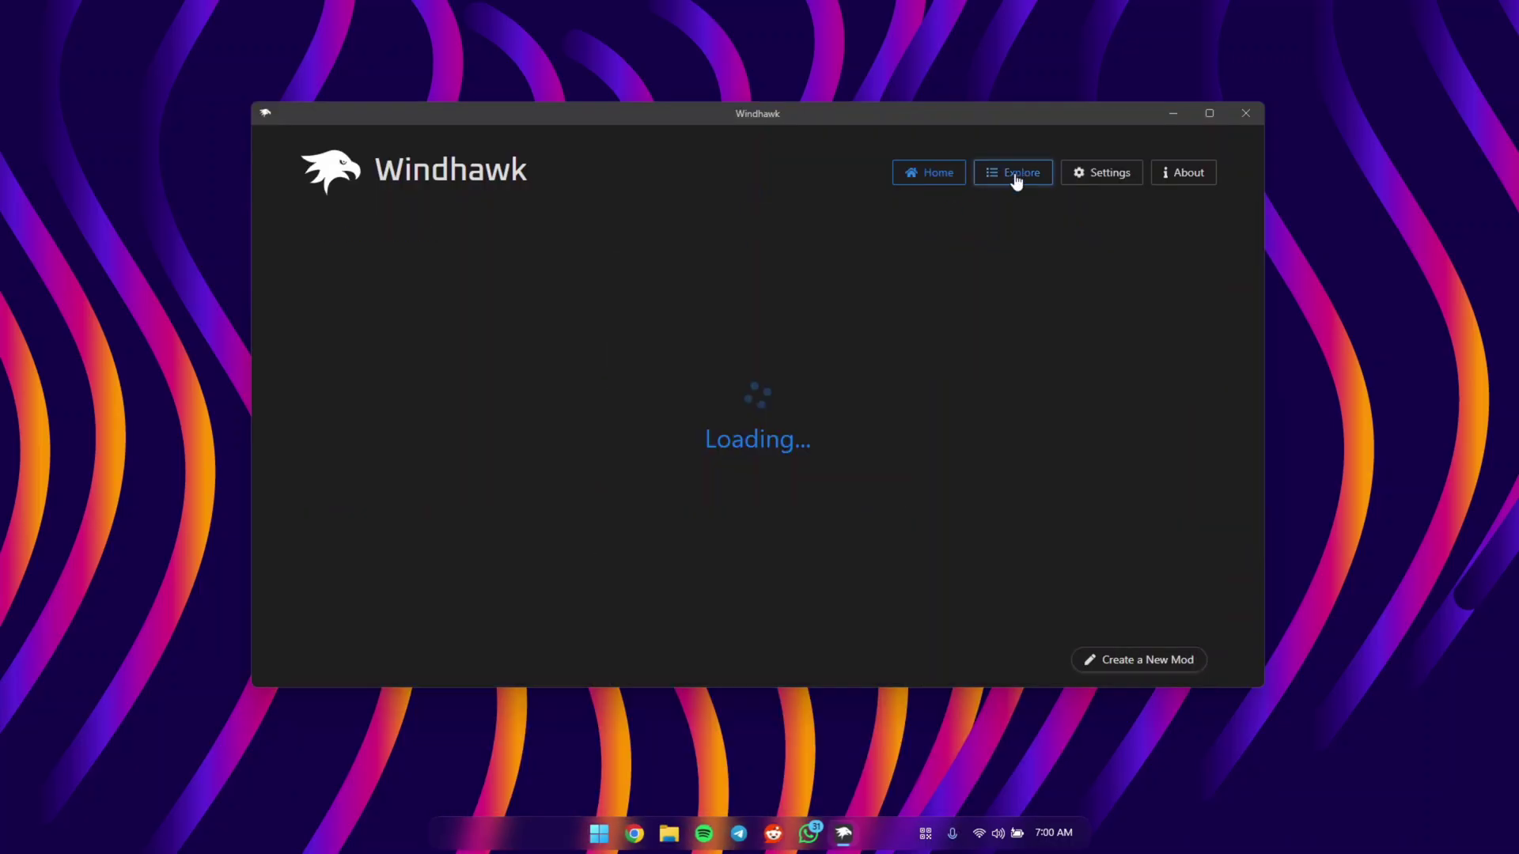
type("reso")
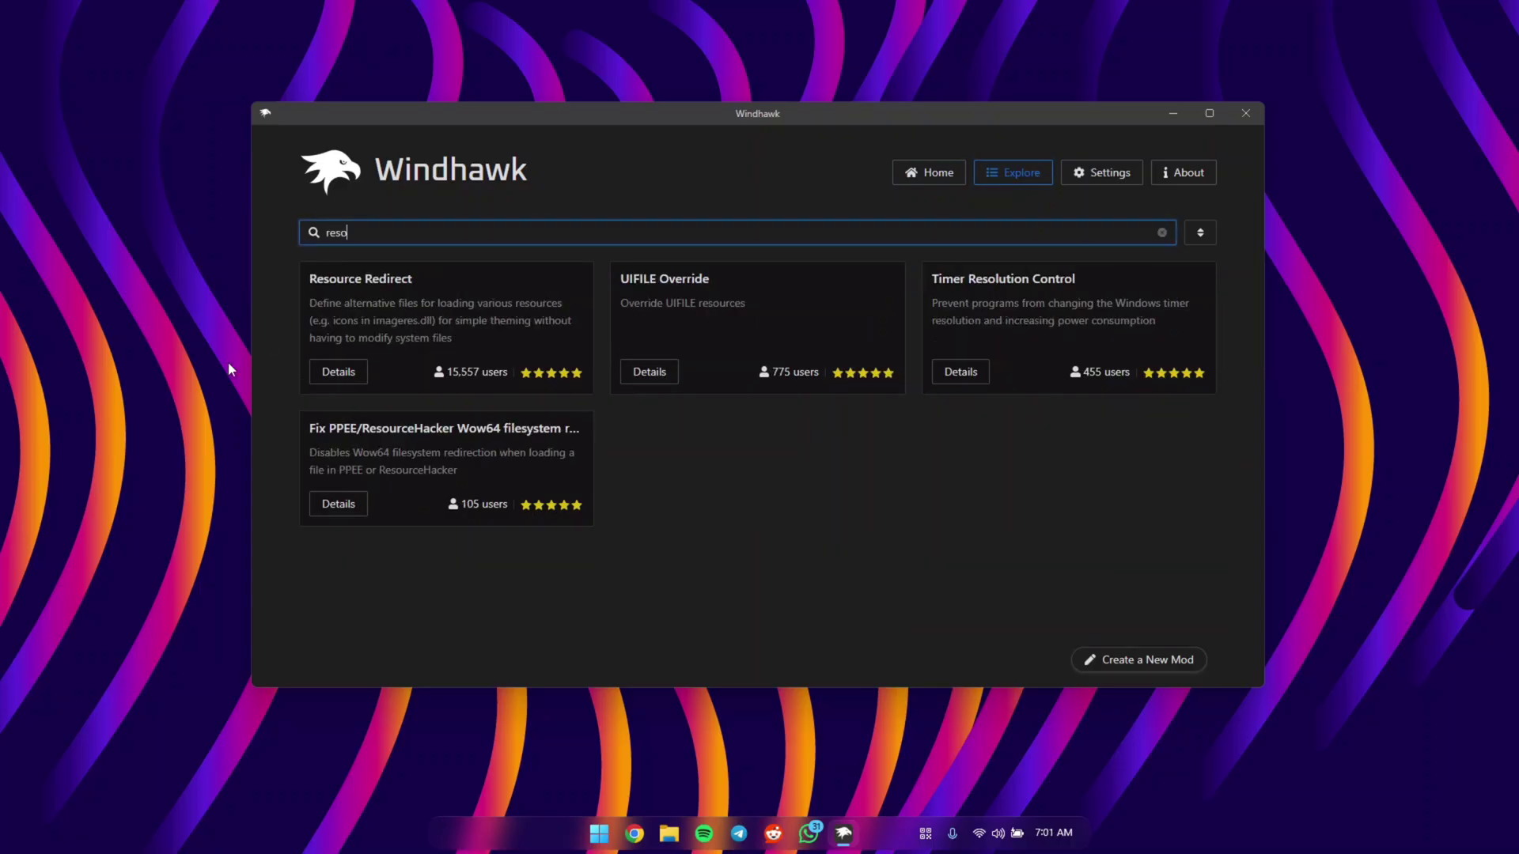
left_click(337, 378)
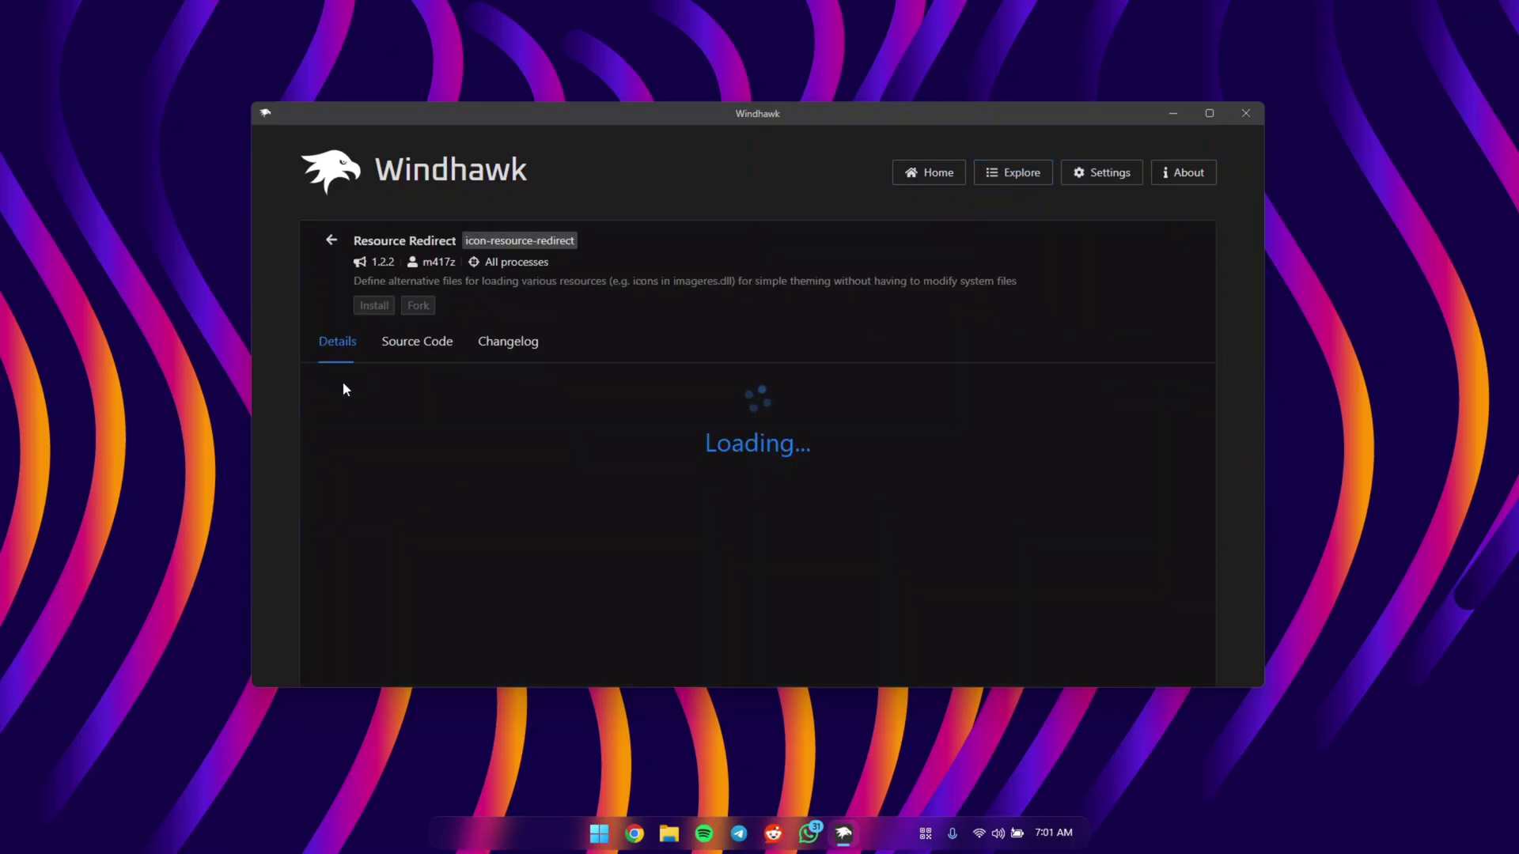
left_click(382, 312)
left_click(935, 537)
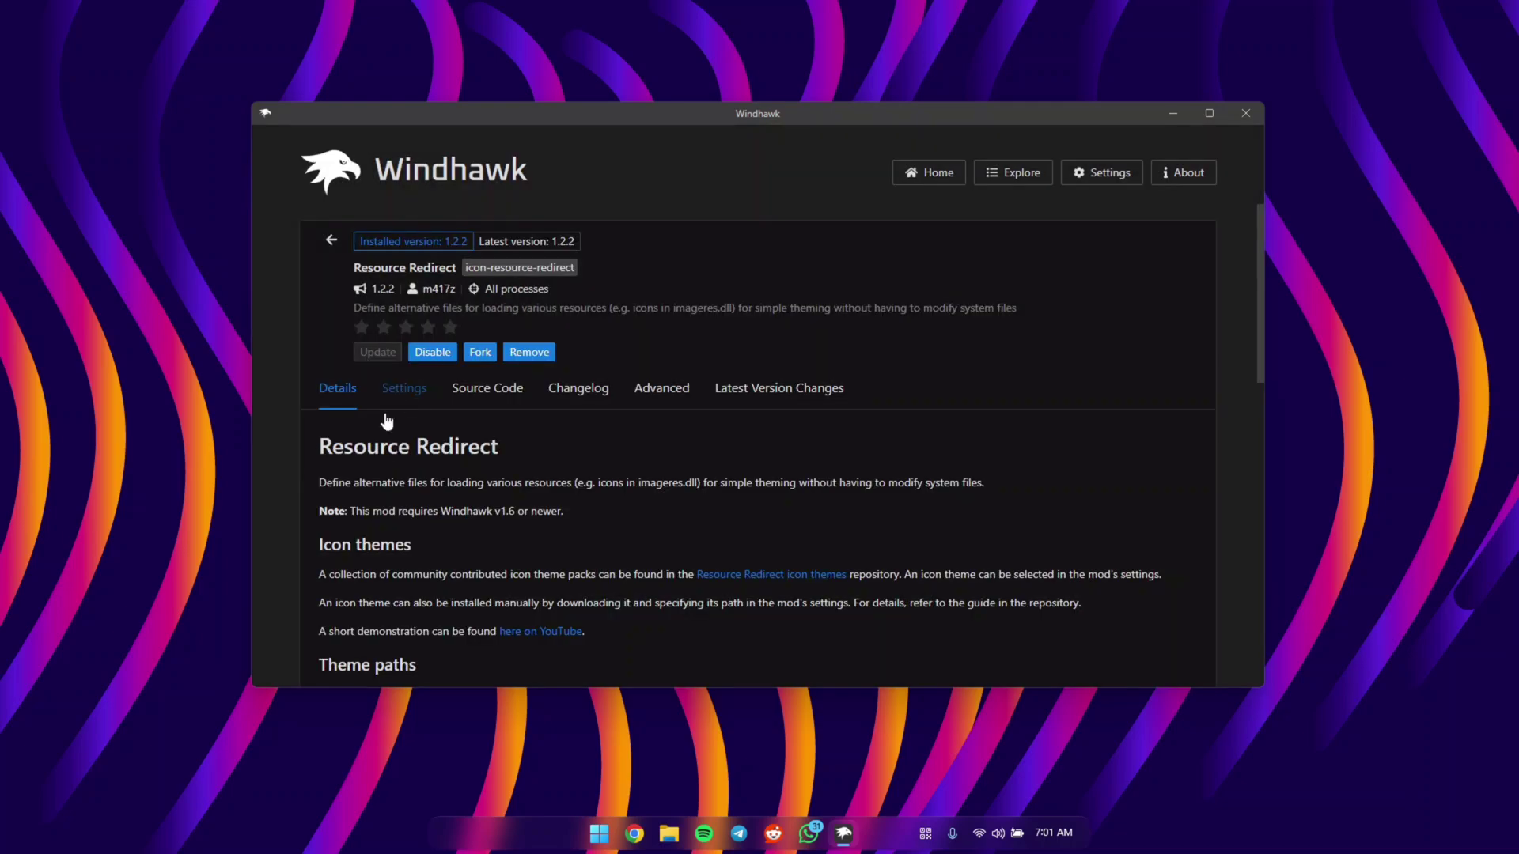
Step: Set the Resource Redirect icon theme to Windows 11 New Folders Blue
left_click(399, 389)
left_click(353, 538)
scroll(441, 440, "down", 5)
scroll(441, 441, "down", 5)
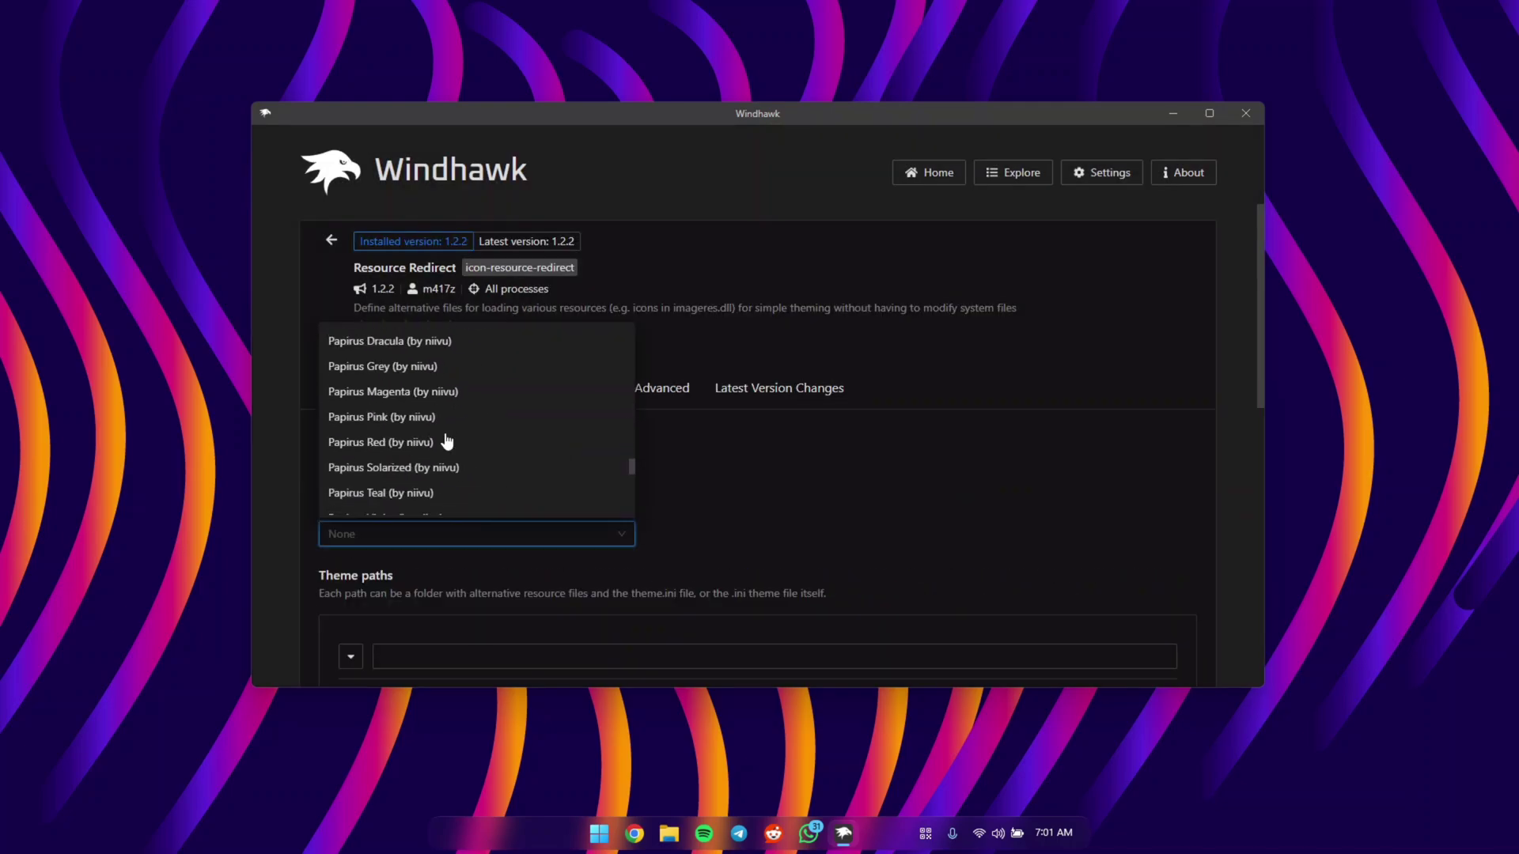
scroll(447, 440, "down", 5)
scroll(447, 441, "down", 5)
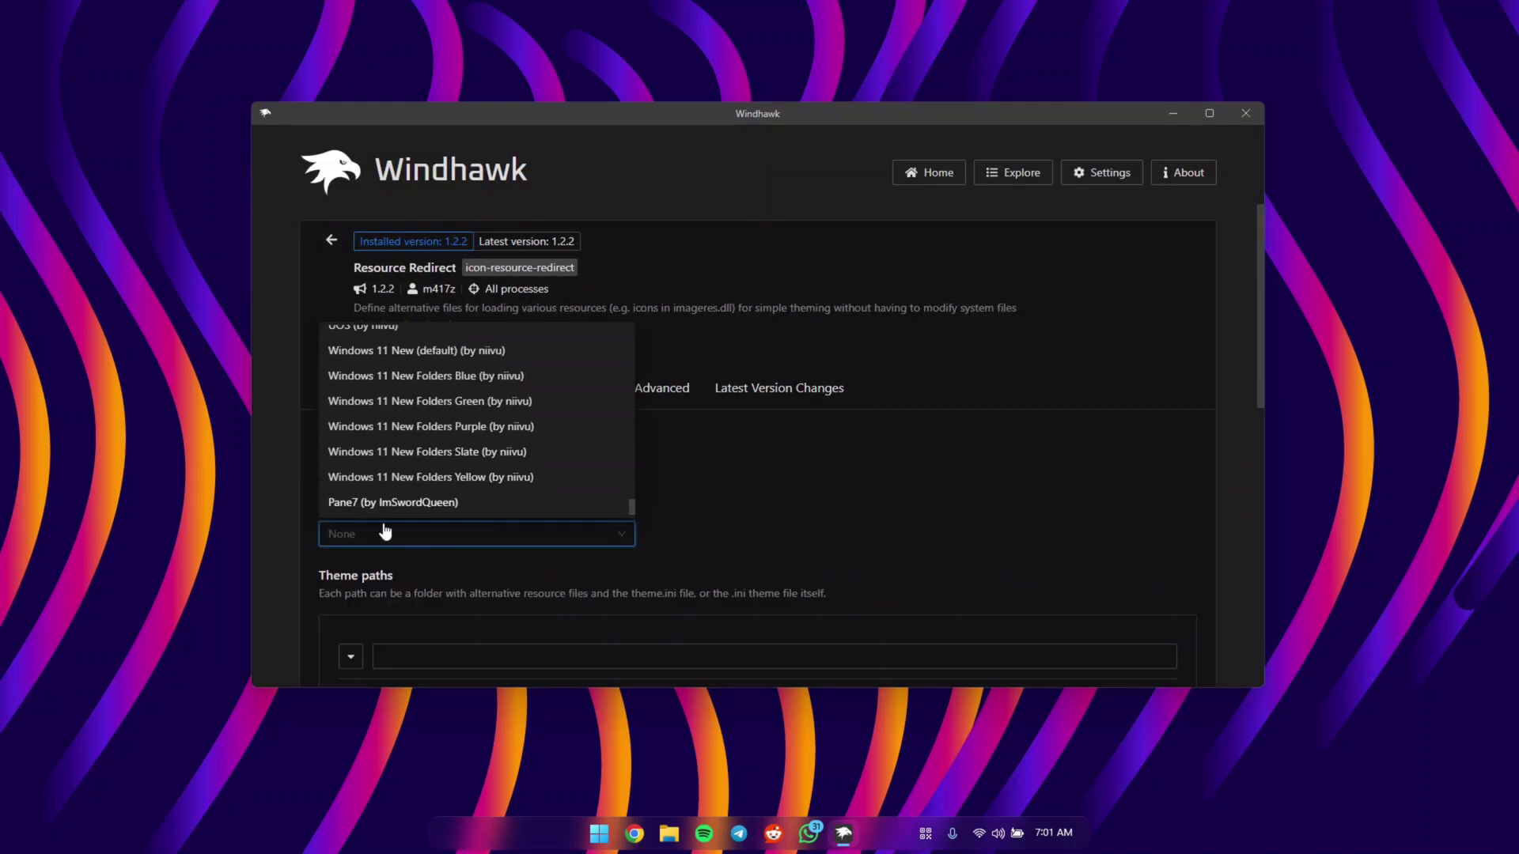
left_click(393, 376)
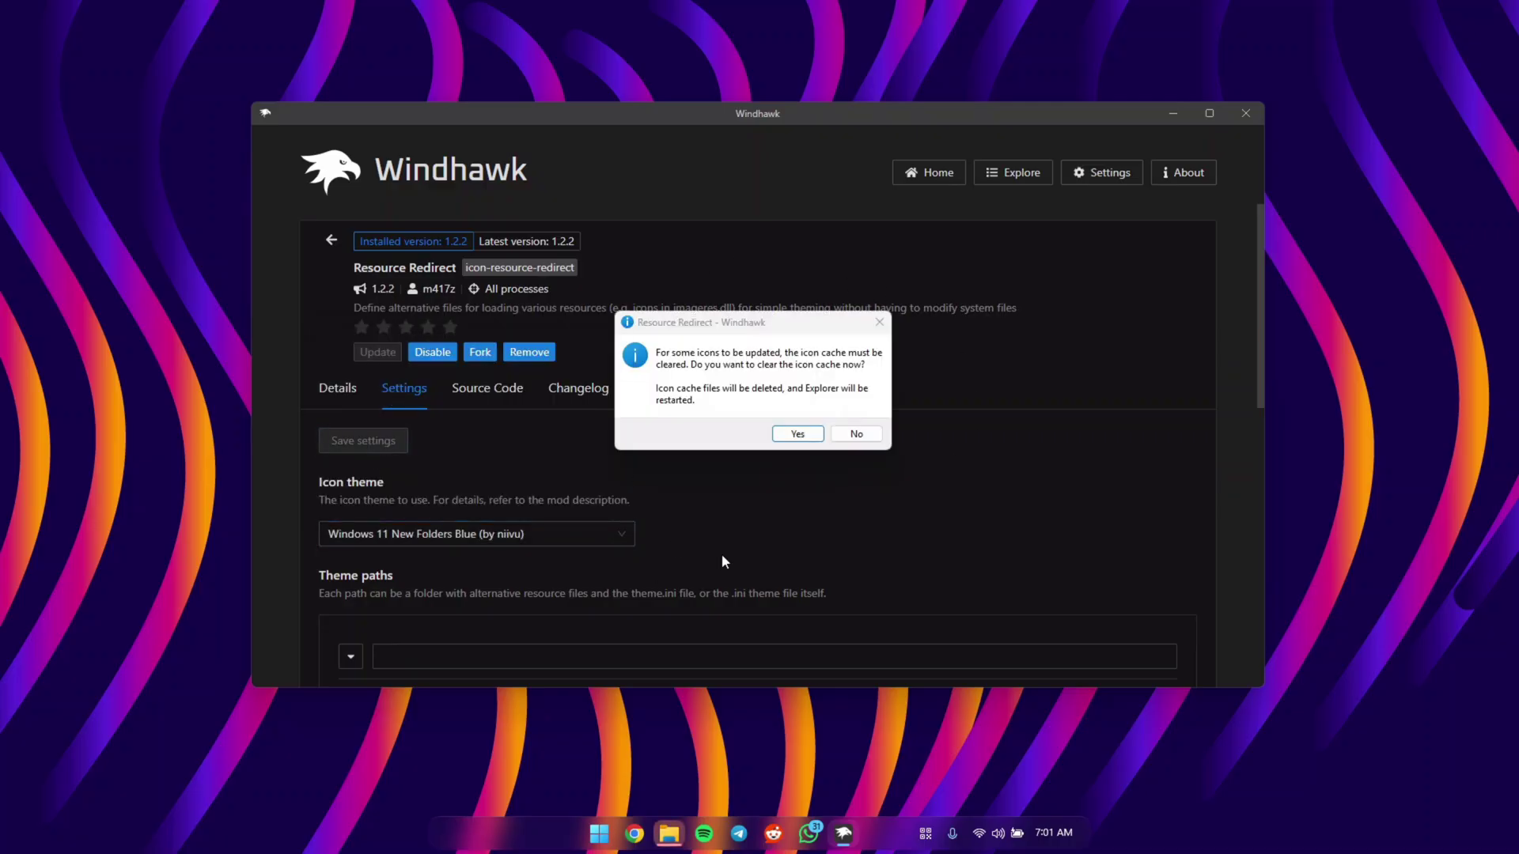
Step: Clear the icon cache, then view This PC and Home to see the blue folder icons
left_click(798, 434)
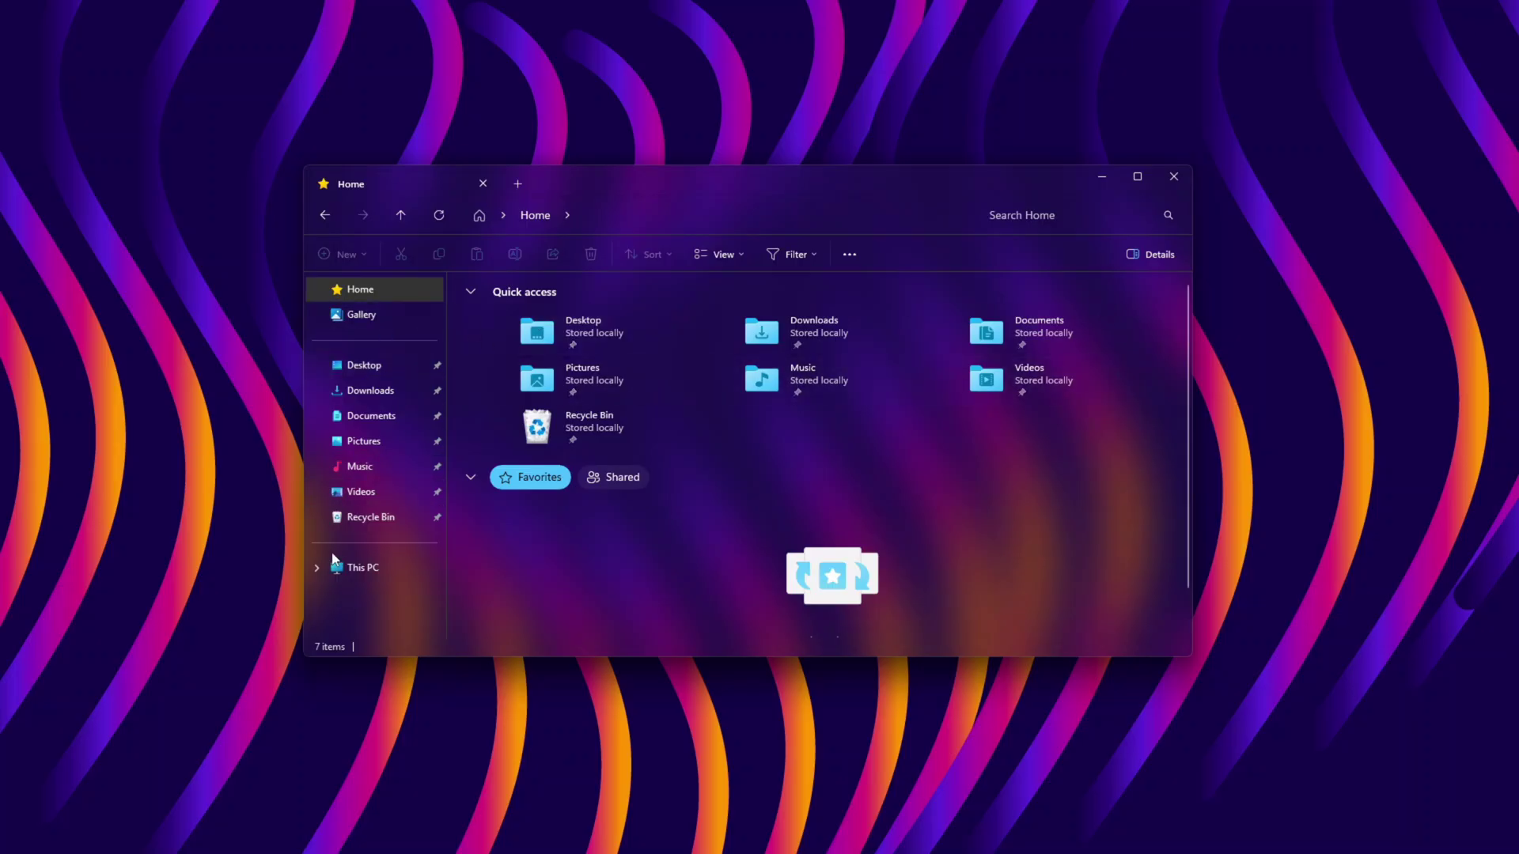
left_click(352, 568)
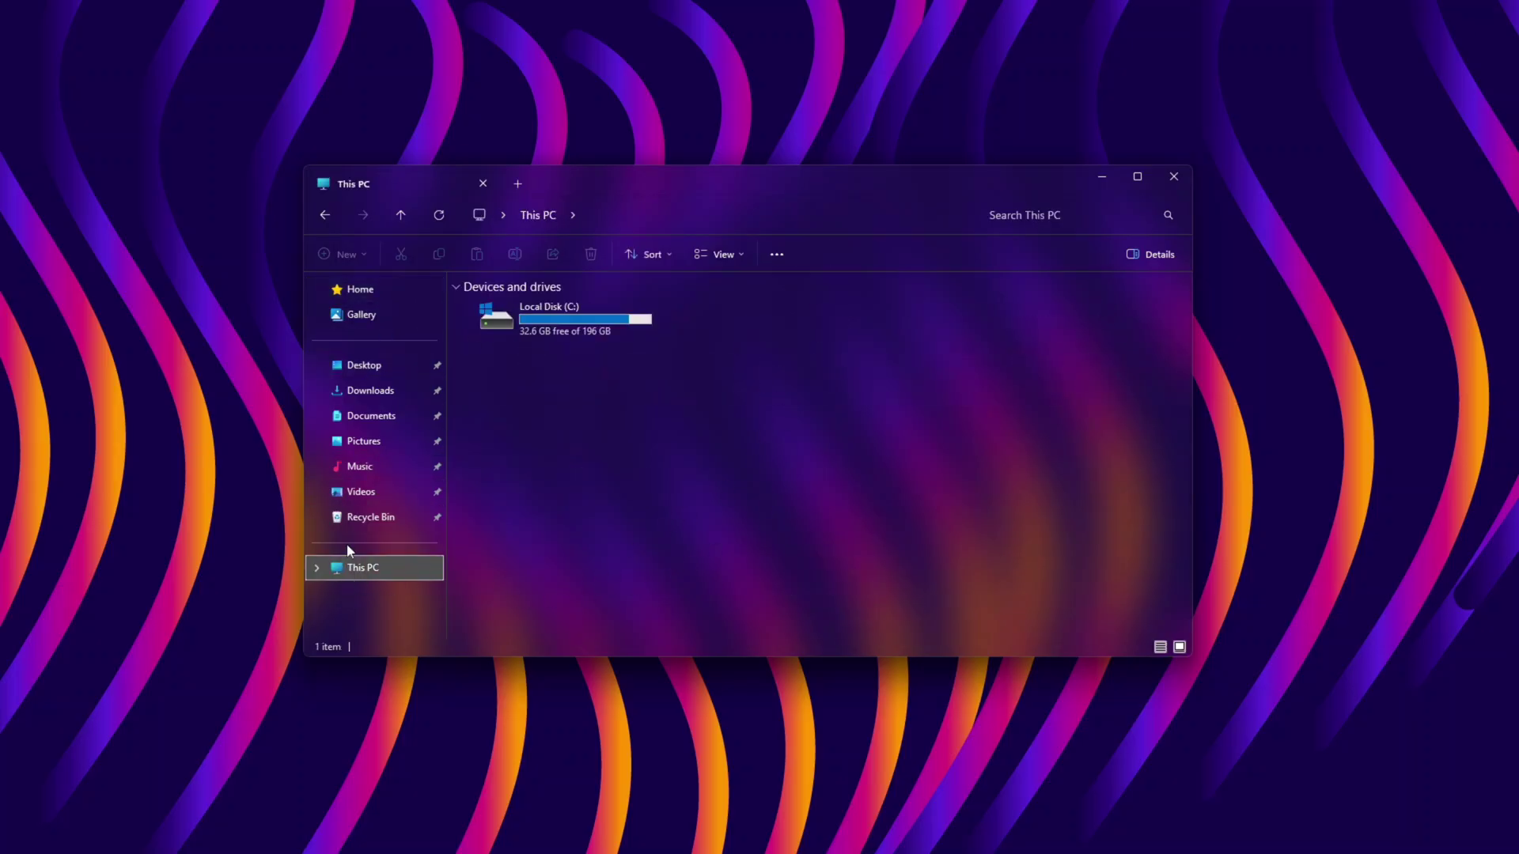
left_click(378, 287)
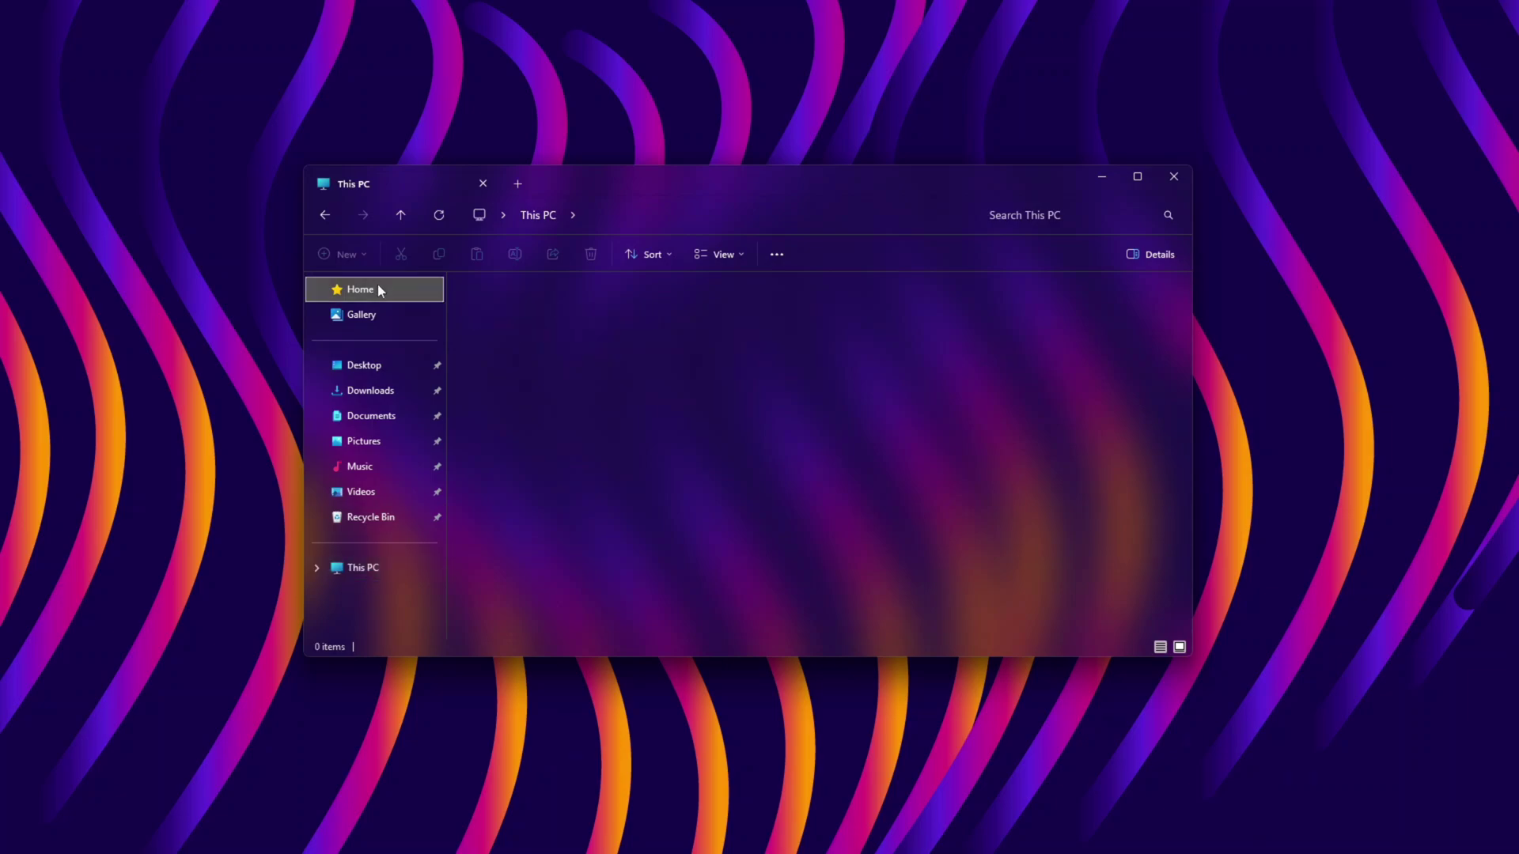